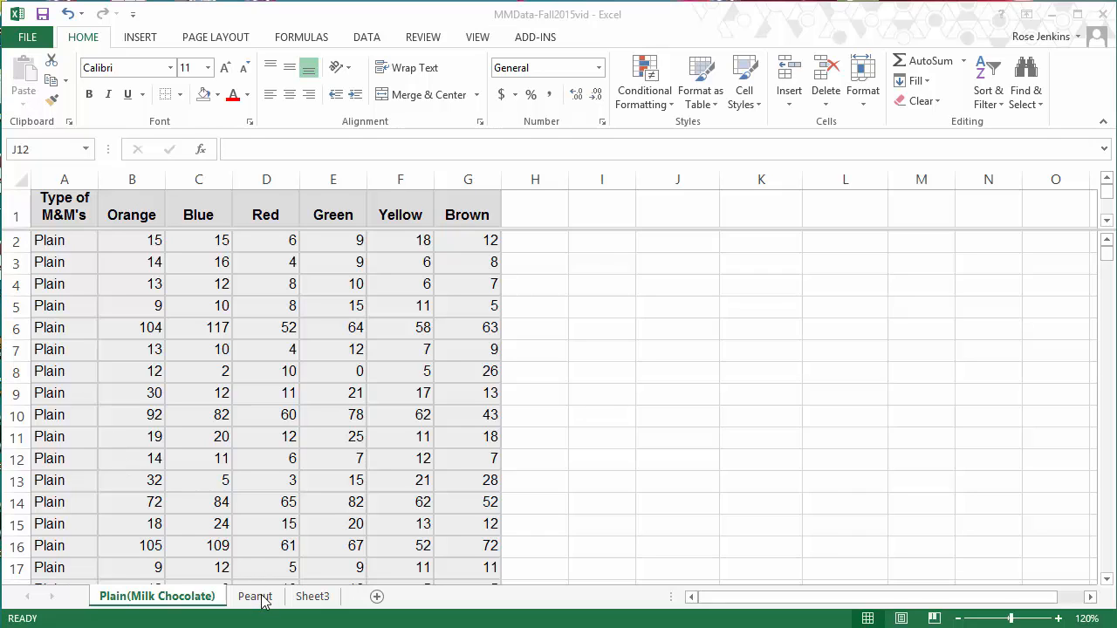
Step: Look over the Peanut sheet, then return to the Plain(Milk Chocolate) sheet and view its lower data rows
{"action": "left_click", "coordinate": [265, 602]}
{"action": "left_click", "coordinate": [265, 602]}
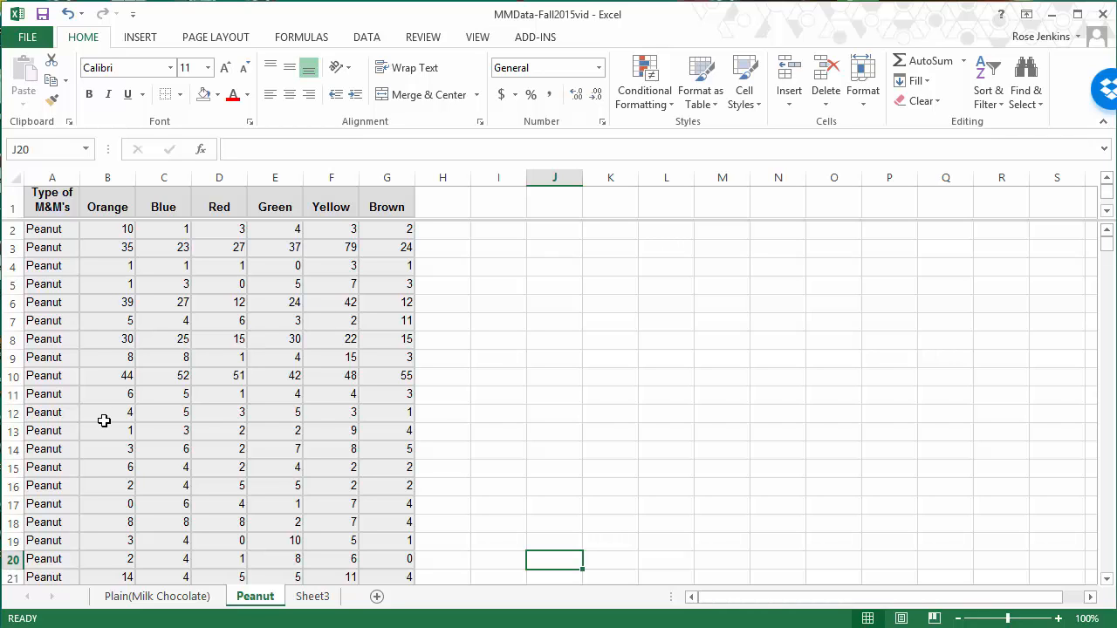
{"action": "left_click", "coordinate": [150, 600]}
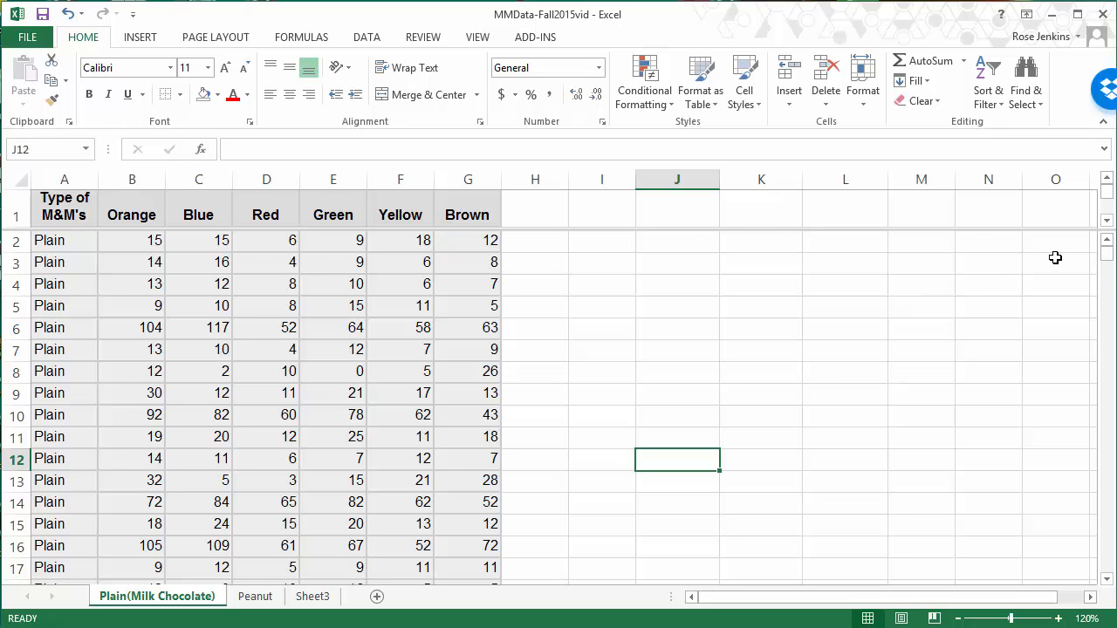
{"action": "left_click_drag", "start_coordinate": [1105, 270], "coordinate": [1104, 372]}
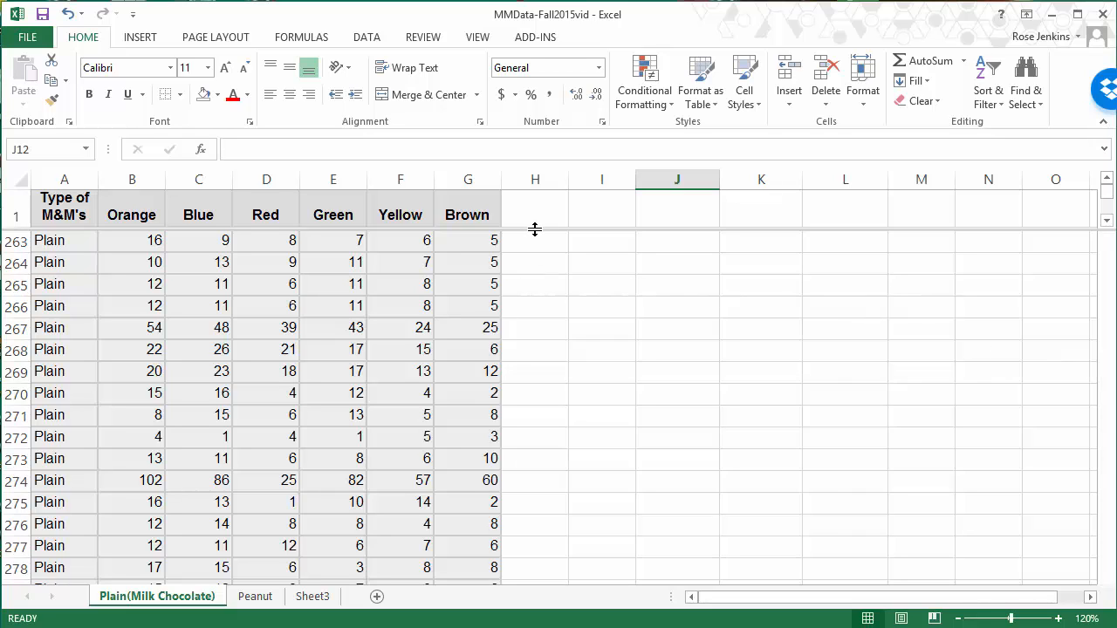
Step: Remove the existing window split from the Plain(Milk Chocolate) sheet and return to its first rows
{"action": "key", "text": "ctrl+BackSpace"}
{"action": "mouse_move", "coordinate": [1112, 199]}
{"action": "left_mouse_down"}
{"action": "mouse_move", "coordinate": [1113, 281]}
{"action": "mouse_move", "coordinate": [1111, 197]}
{"action": "mouse_move", "coordinate": [1101, 194]}
{"action": "left_mouse_up"}
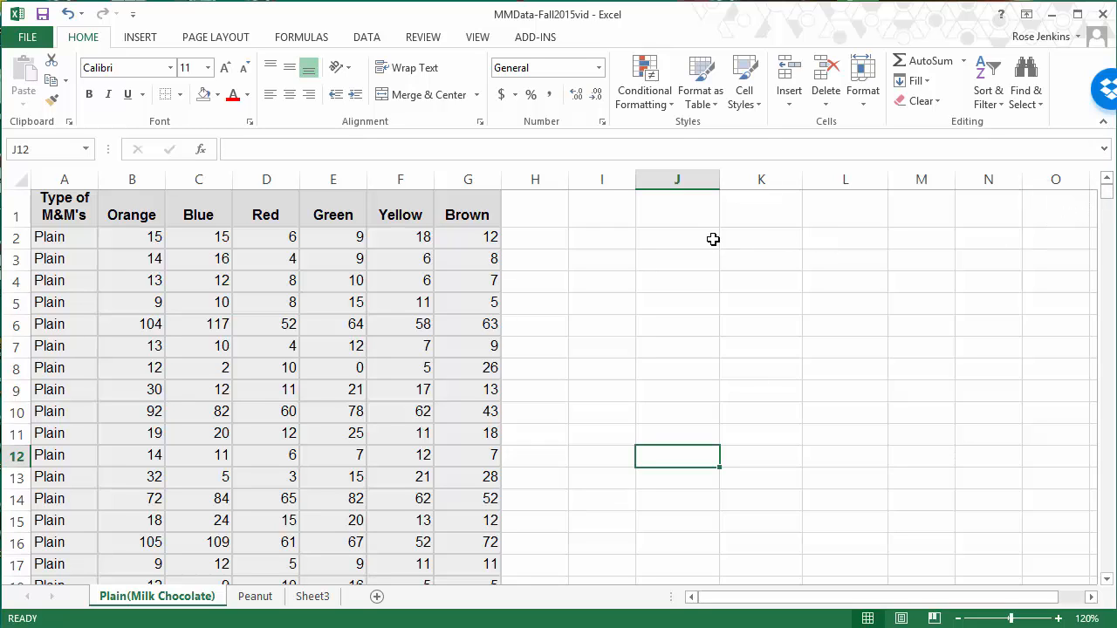
Step: Split the sheet window with only a horizontal divider directly below header row 1, removing the vertical divider
{"action": "left_click", "coordinate": [130, 262]}
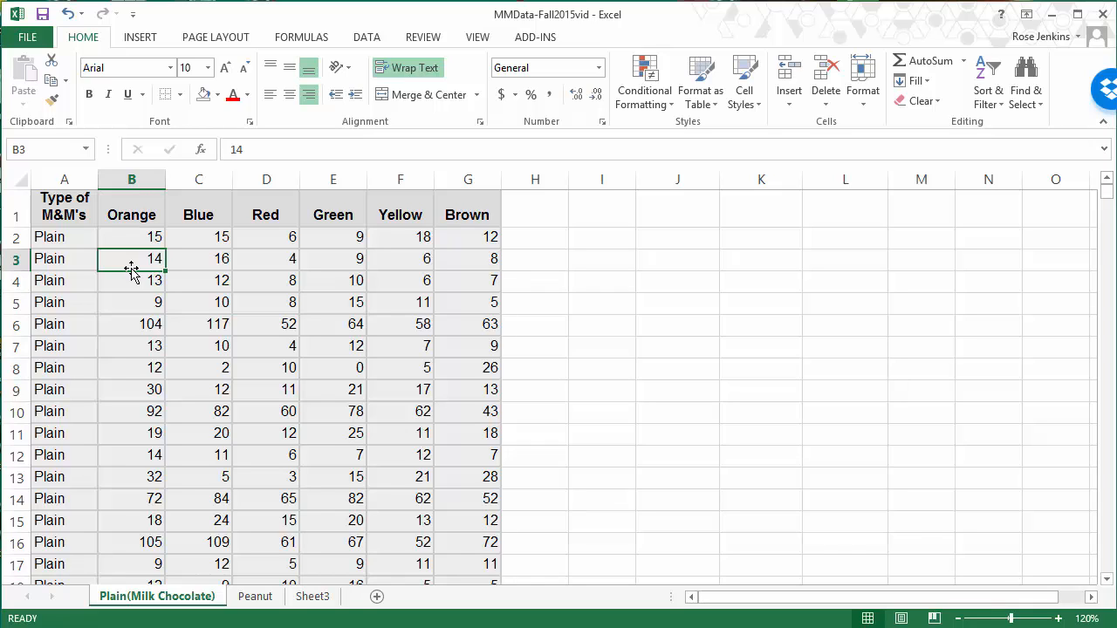
{"action": "left_click", "coordinate": [480, 39]}
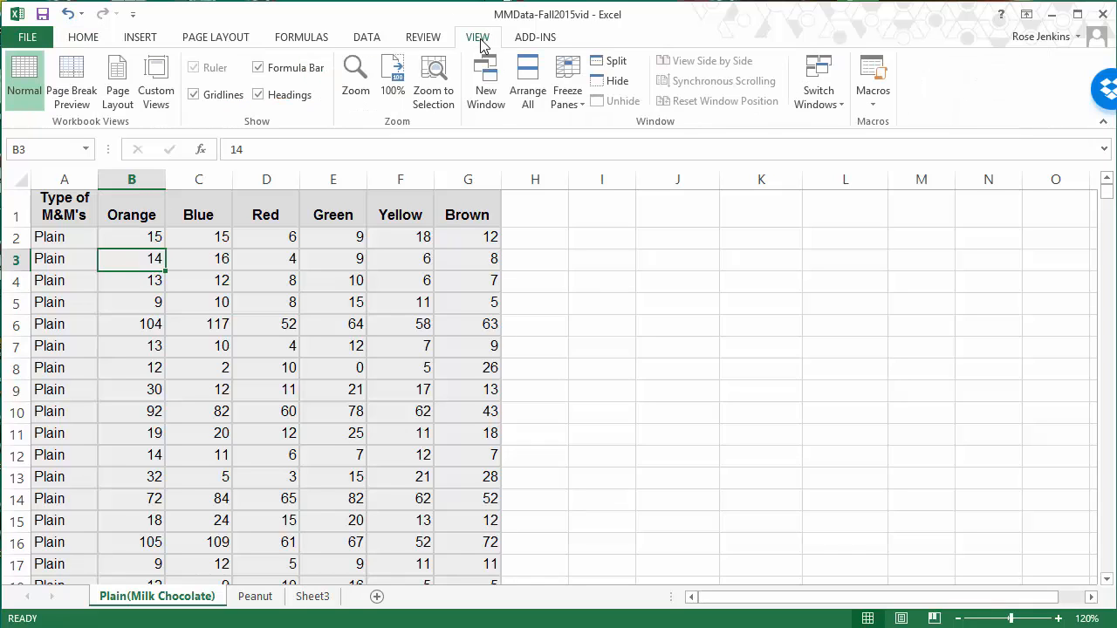
{"action": "left_click", "coordinate": [615, 62]}
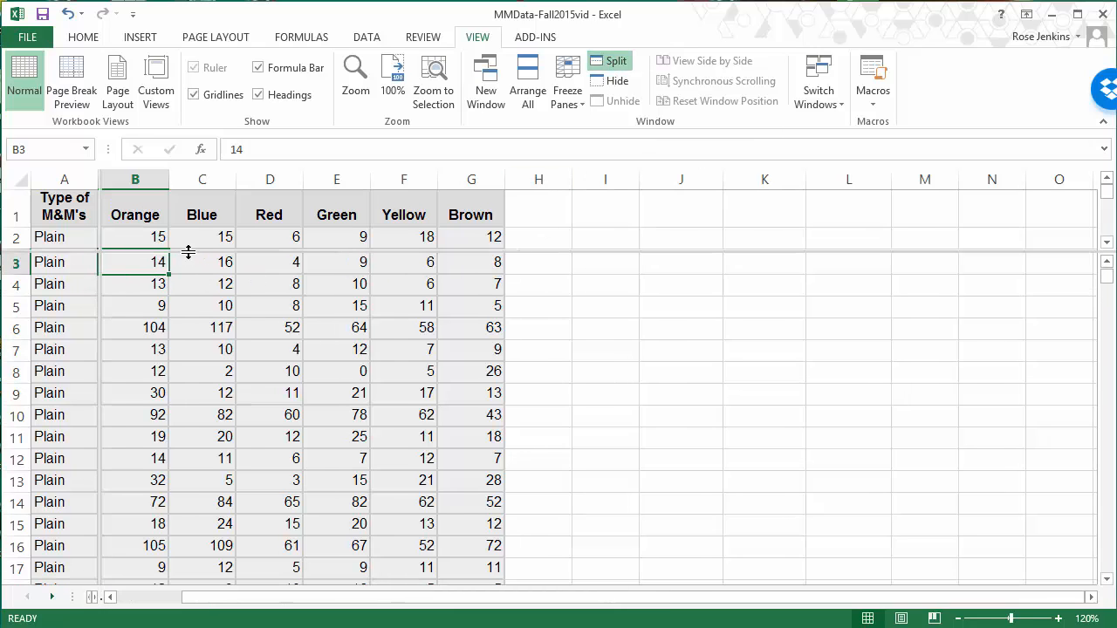
{"action": "double_click", "coordinate": [99, 299]}
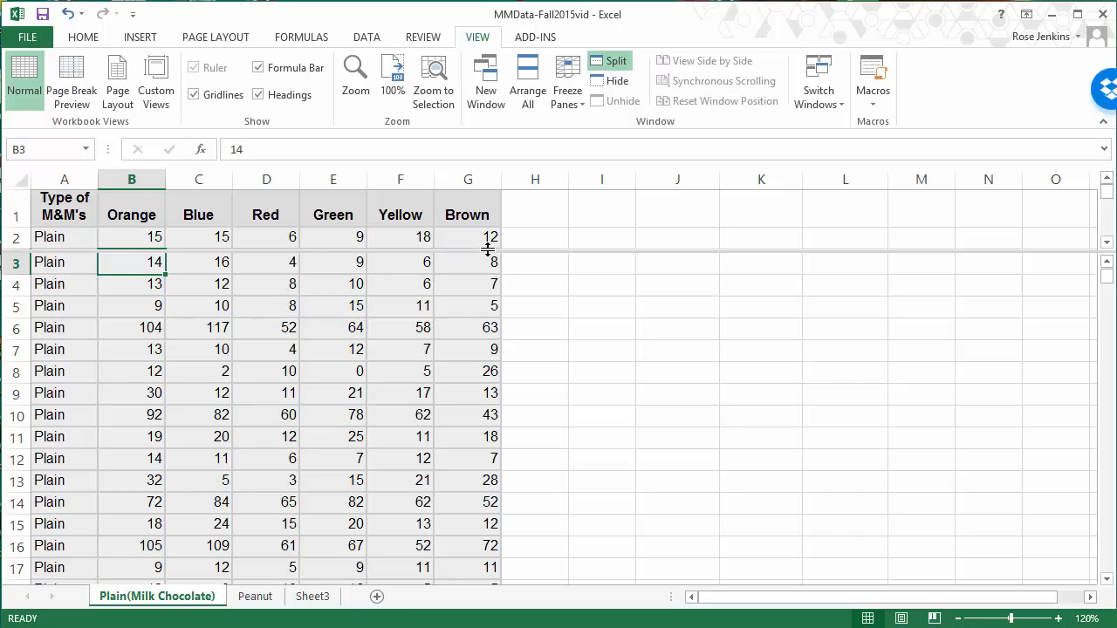
{"action": "left_click_drag", "start_coordinate": [488, 250], "coordinate": [486, 223]}
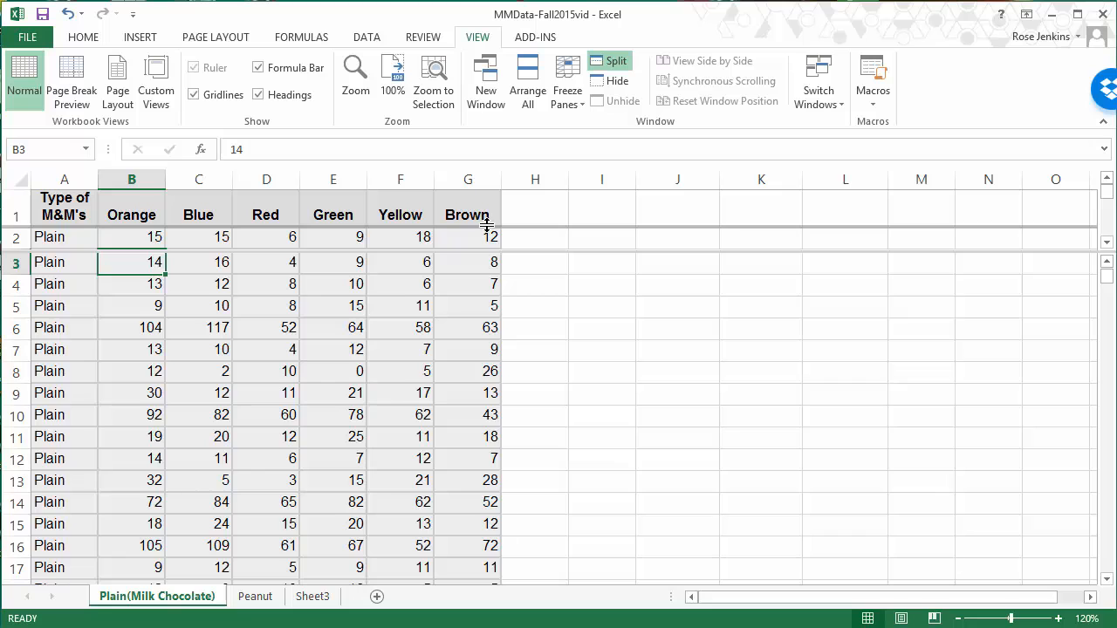
{"action": "left_click_drag", "start_coordinate": [486, 223], "coordinate": [487, 225]}
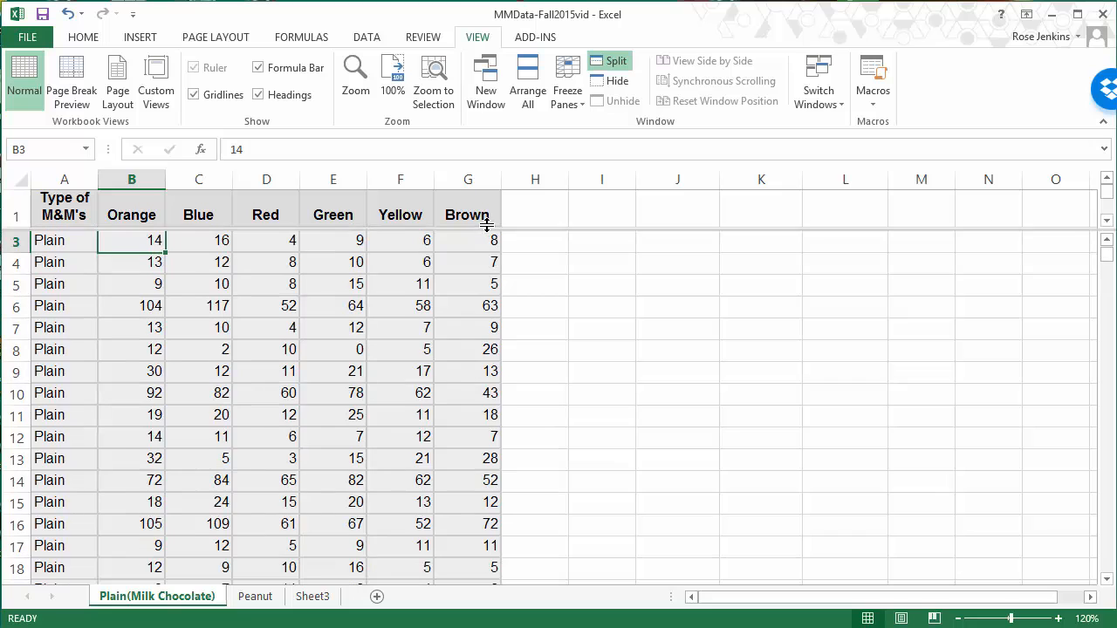
Step: Check how the data pane and the header pane scroll independently, ending with header row 1 in view
{"action": "left_click", "coordinate": [833, 390]}
{"action": "scroll", "coordinate": [828, 388], "scroll_direction": "down", "scroll_amount": 20}
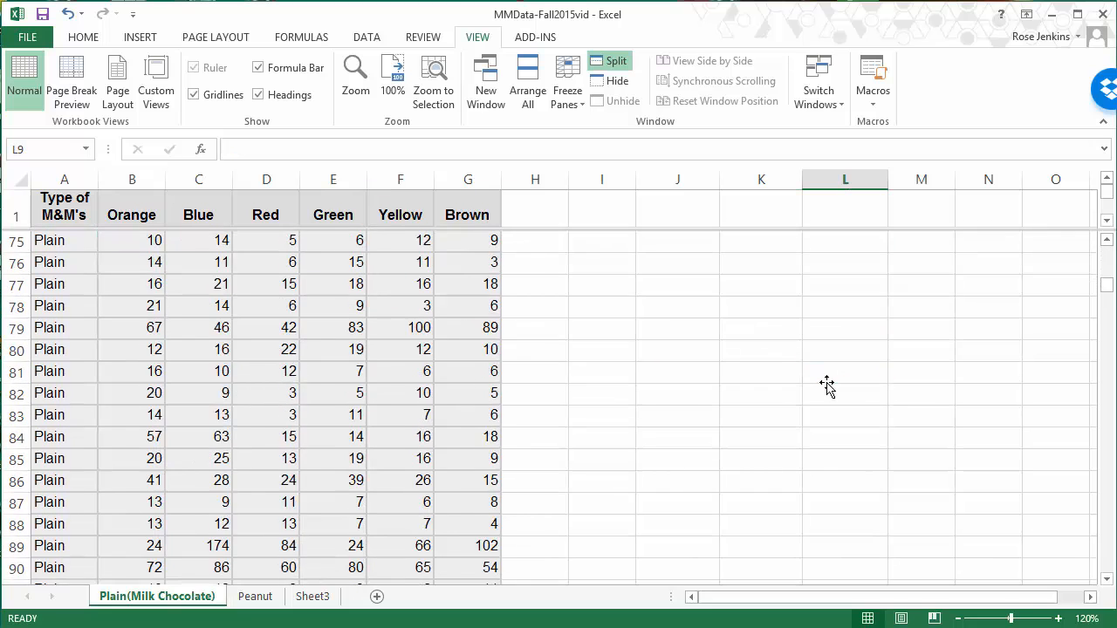
{"action": "scroll", "coordinate": [827, 386], "scroll_direction": "up", "scroll_amount": 20}
{"action": "left_click", "coordinate": [1107, 221]}
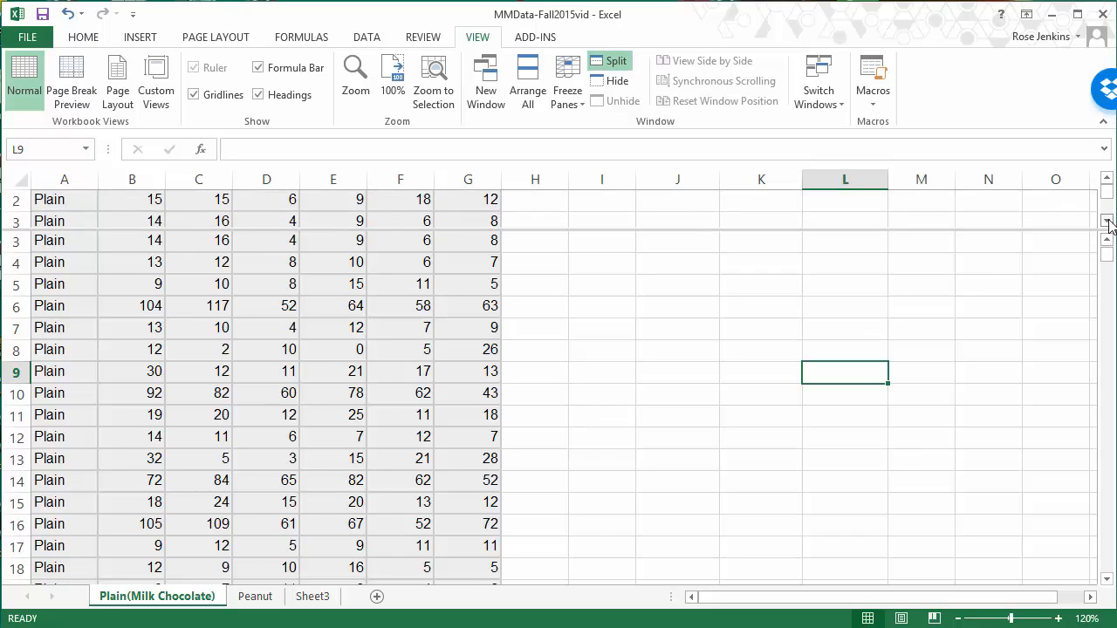
{"action": "left_click", "coordinate": [1106, 221]}
{"action": "left_click", "coordinate": [1106, 221]}
{"action": "left_click", "coordinate": [1107, 179]}
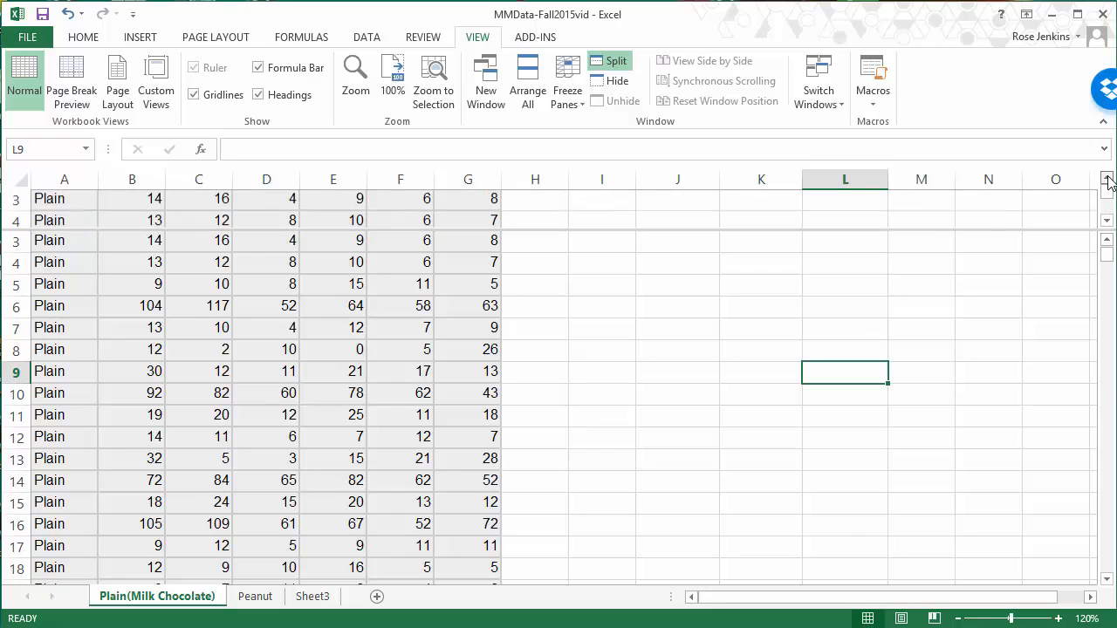
{"action": "left_click", "coordinate": [1106, 179]}
{"action": "left_click", "coordinate": [1106, 179]}
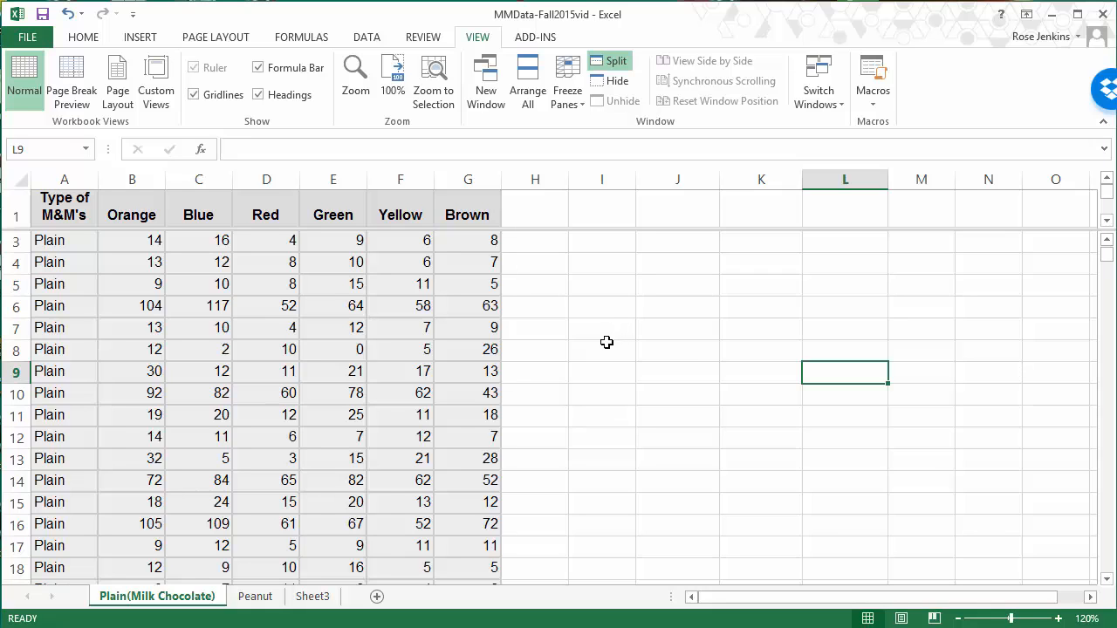
Step: Enter the label "Totals" in A326, directly below the last Plain data row
{"action": "left_click_drag", "start_coordinate": [1110, 255], "coordinate": [1111, 257]}
{"action": "left_click_drag", "start_coordinate": [1110, 289], "coordinate": [1101, 389]}
{"action": "left_click", "coordinate": [43, 421]}
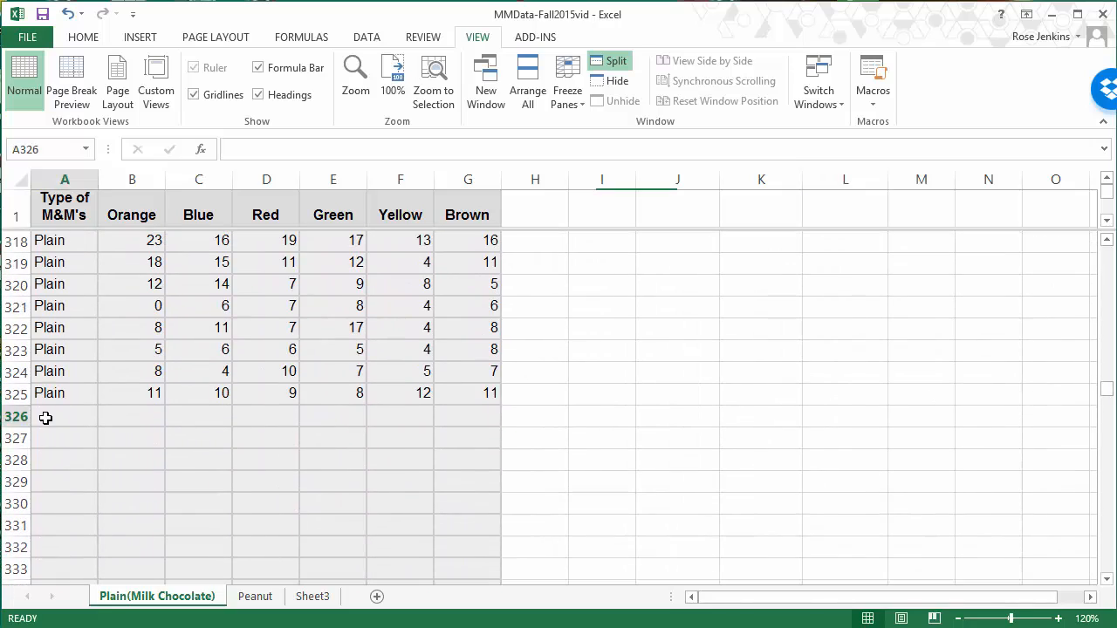
{"action": "type", "text": "Total"}
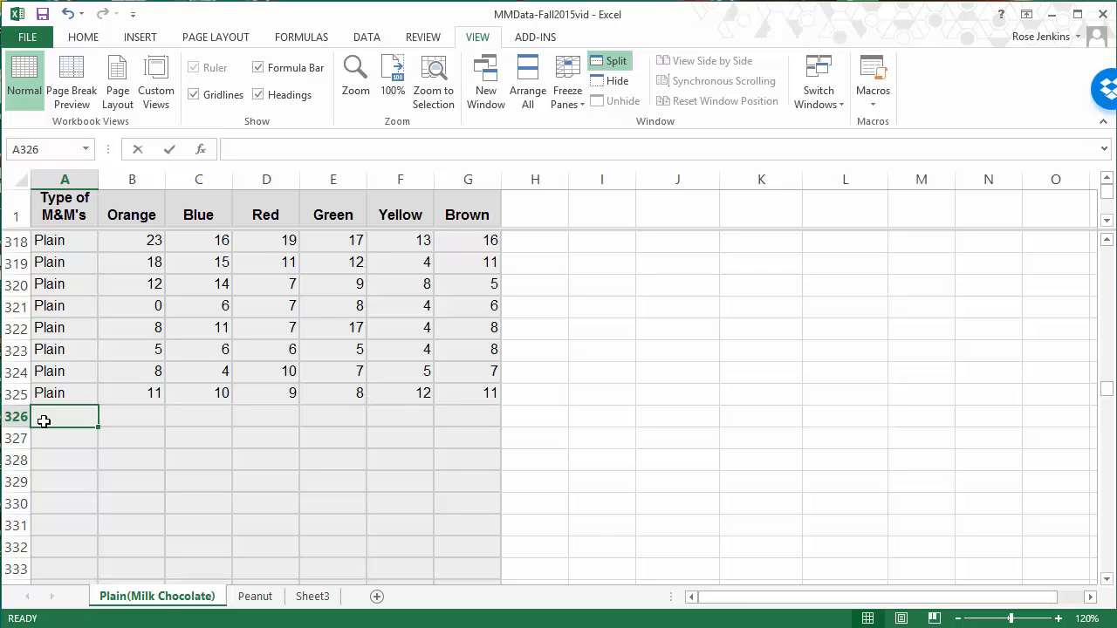
{"action": "type", "text": "s"}
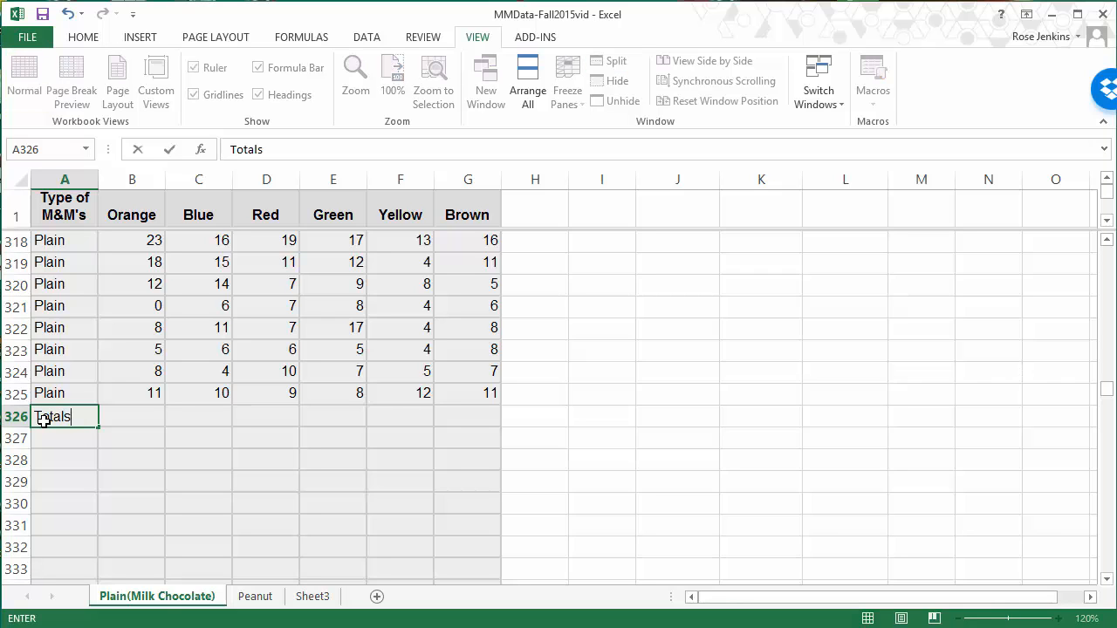
{"action": "key", "text": "Tab"}
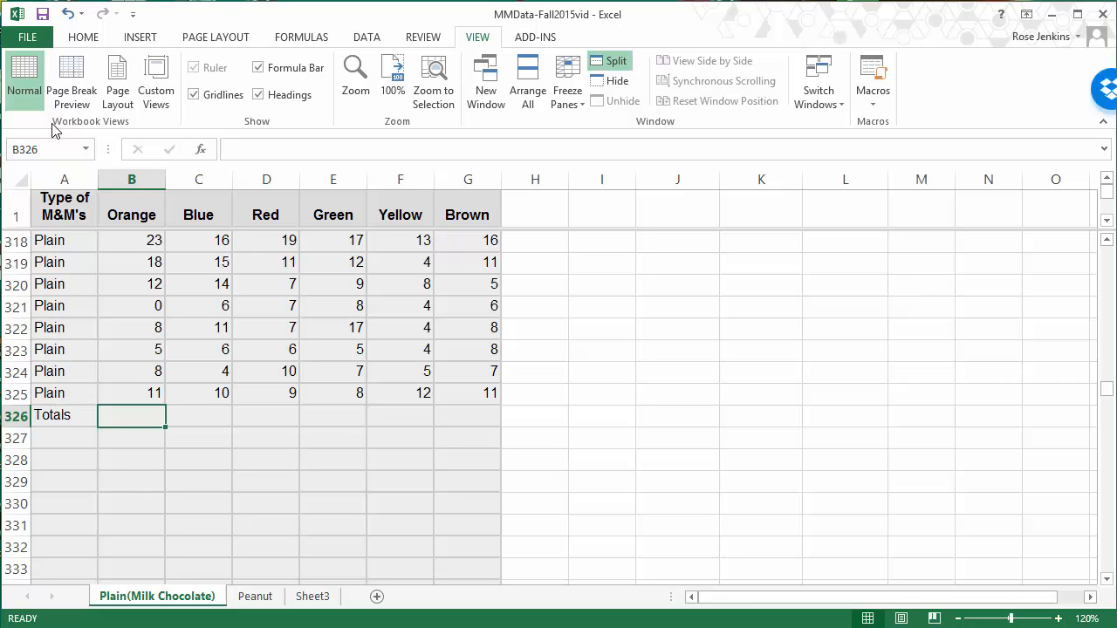
Step: Total the Orange column in B326 with AutoSum over B2:B325, checking the range before accepting it
{"action": "left_click", "coordinate": [86, 39]}
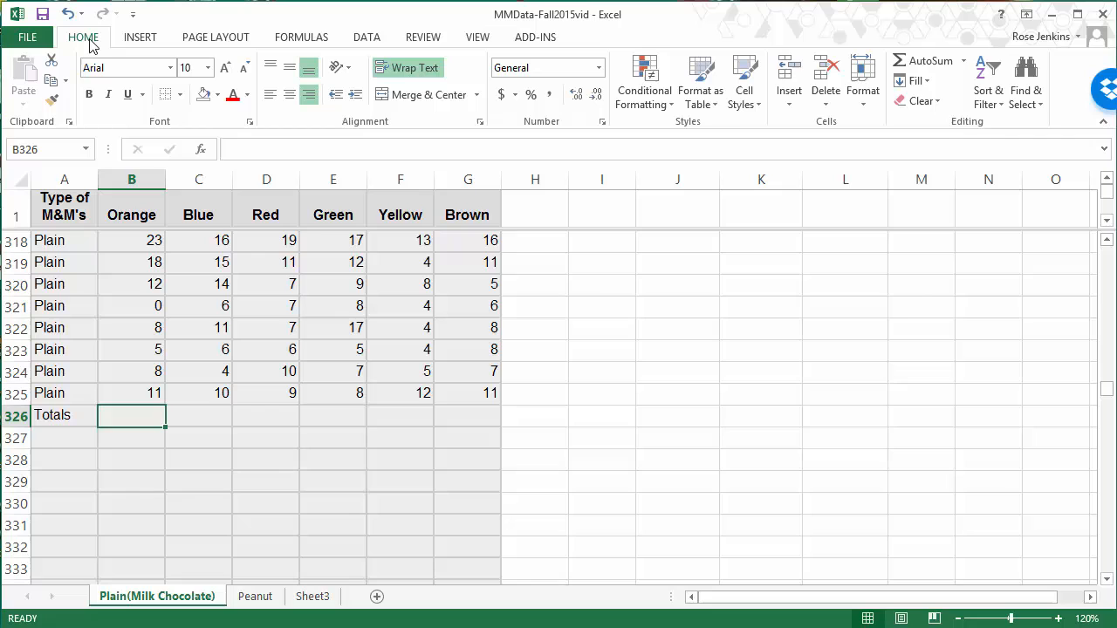
{"action": "left_click", "coordinate": [937, 70]}
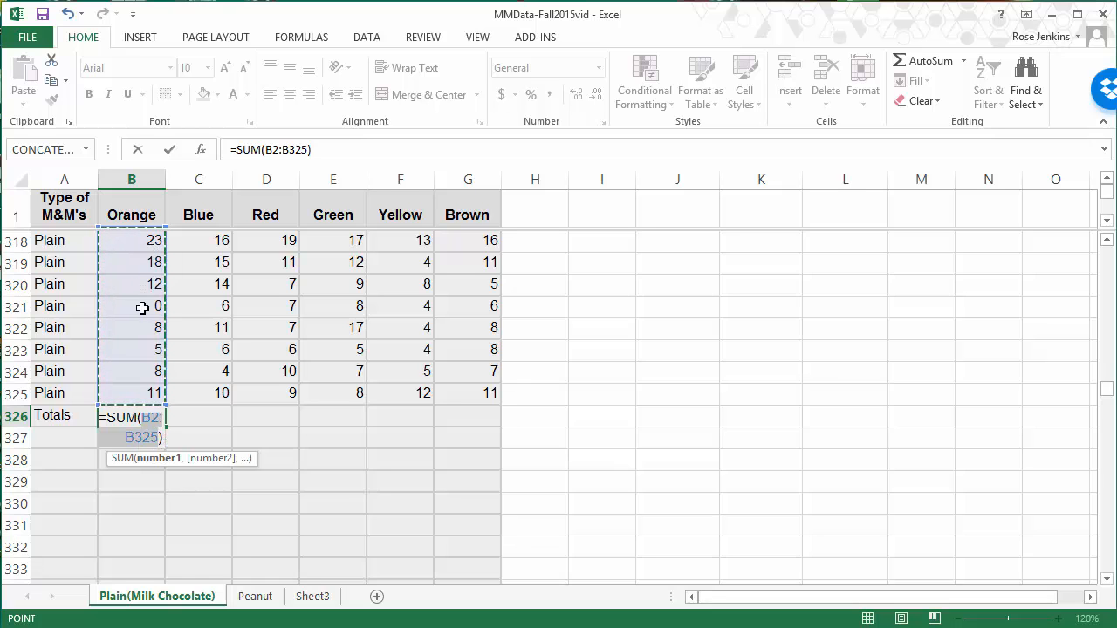
{"action": "scroll", "coordinate": [142, 308], "scroll_direction": "up", "scroll_amount": 20}
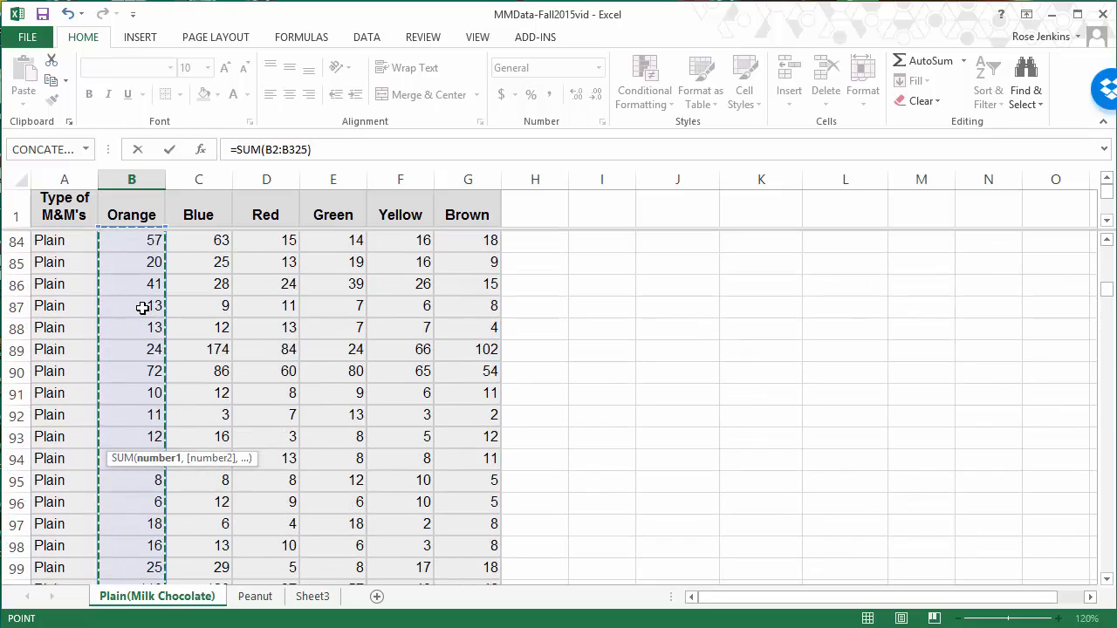
{"action": "scroll", "coordinate": [142, 308], "scroll_direction": "up", "scroll_amount": 20}
{"action": "scroll", "coordinate": [142, 308], "scroll_direction": "down", "scroll_amount": 20}
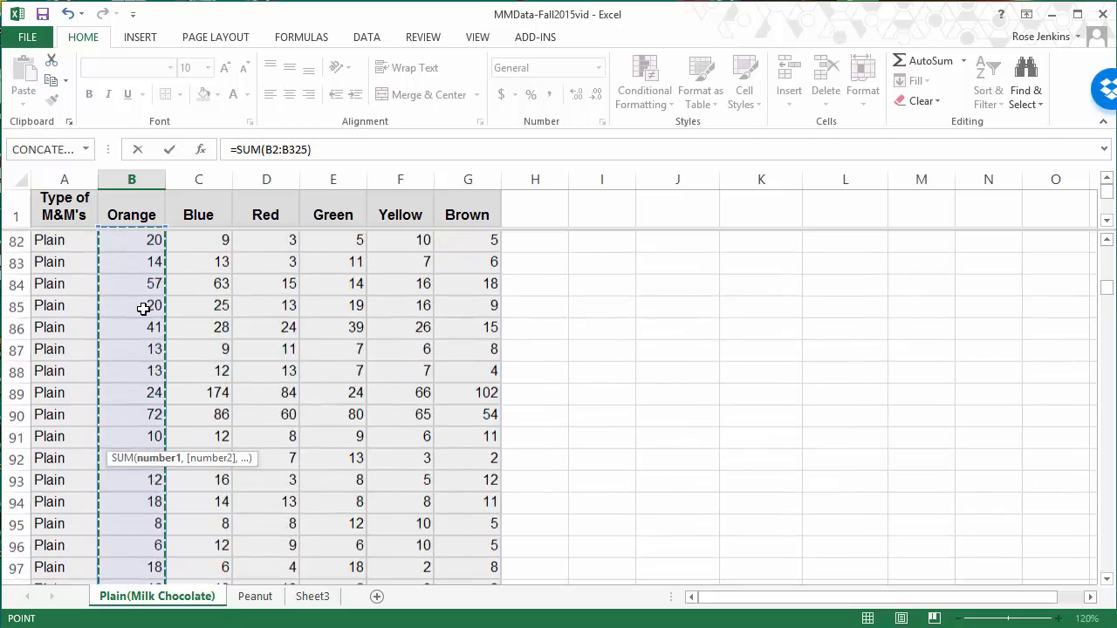
{"action": "scroll", "coordinate": [142, 308], "scroll_direction": "down", "scroll_amount": 20}
{"action": "scroll", "coordinate": [144, 318], "scroll_direction": "up", "scroll_amount": 10}
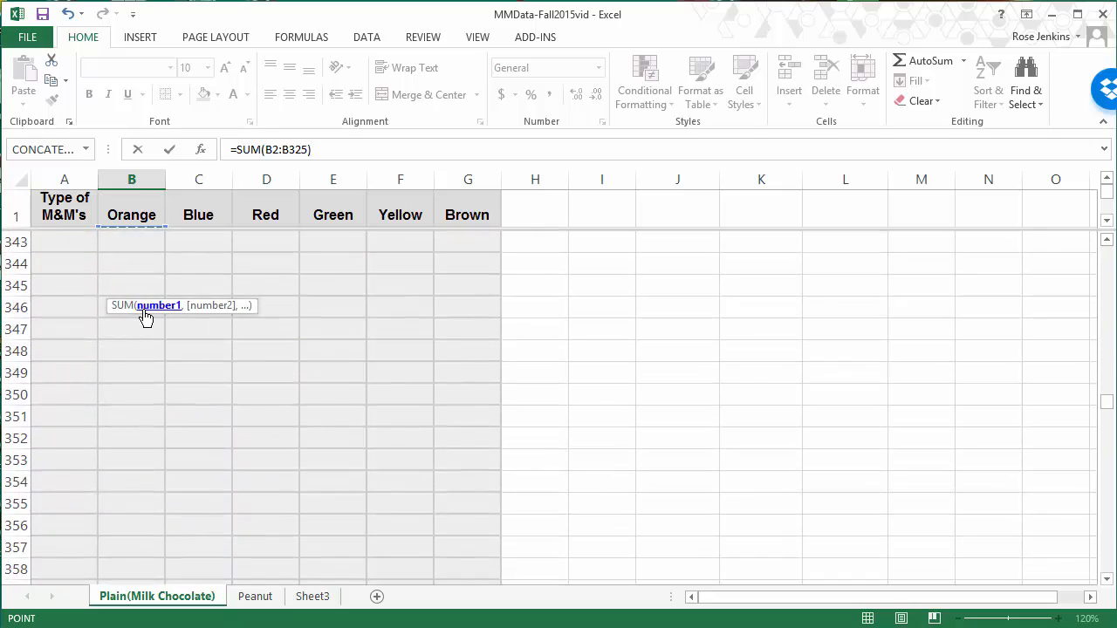
{"action": "scroll", "coordinate": [145, 317], "scroll_direction": "up", "scroll_amount": 12}
{"action": "scroll", "coordinate": [145, 317], "scroll_direction": "down", "scroll_amount": 6}
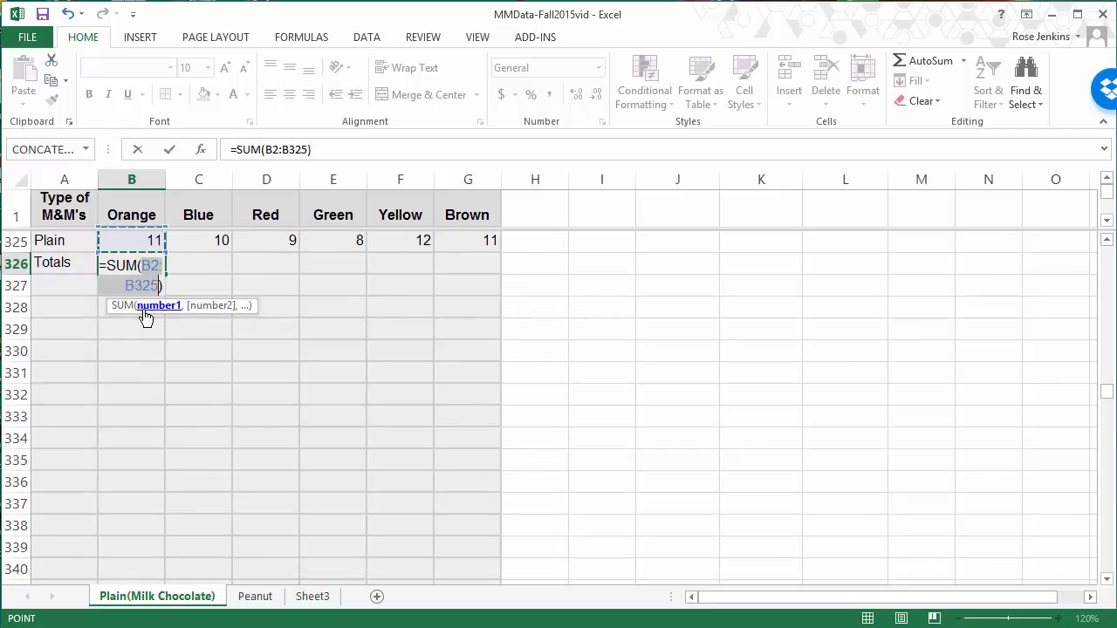
{"action": "key", "text": "Return"}
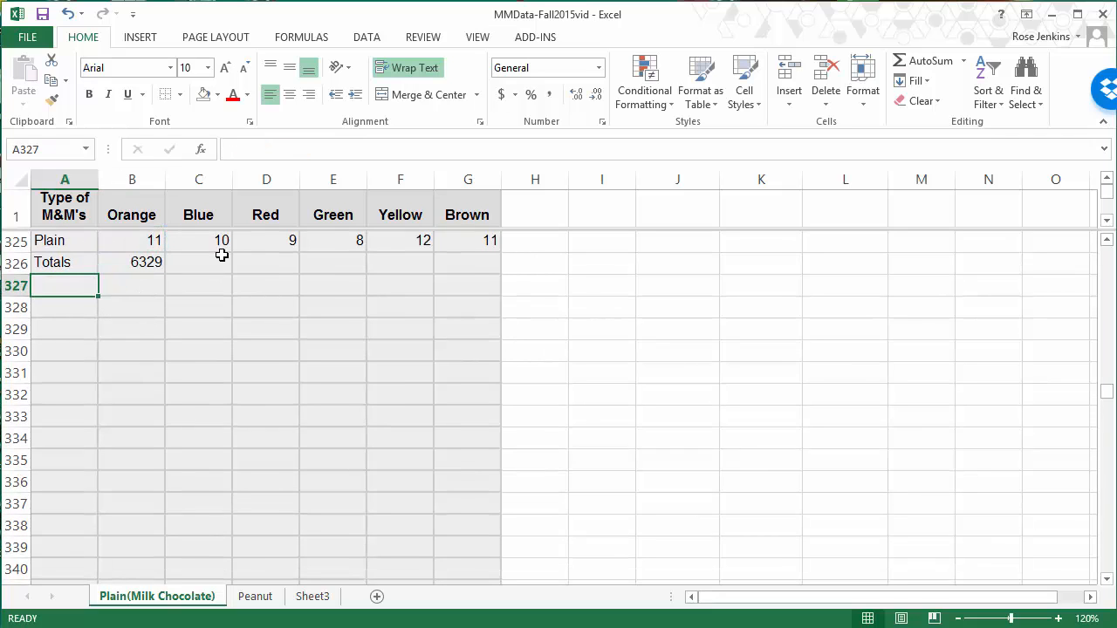
Step: Total the Blue column in C326 with =SUM(C2:C325) and copy the formula across through G326
{"action": "left_click", "coordinate": [214, 260]}
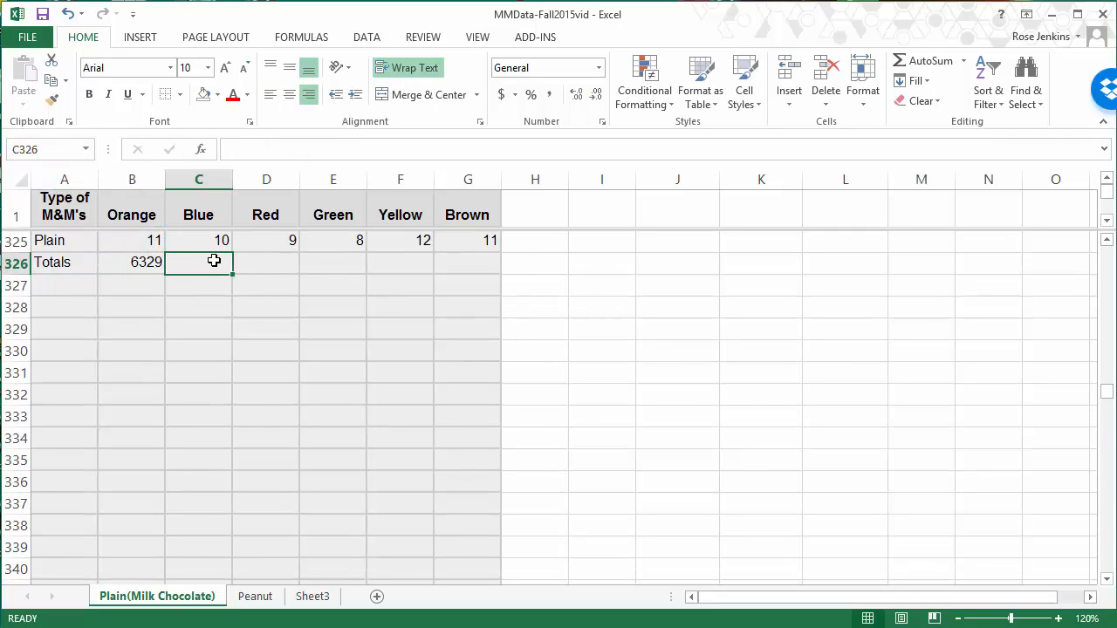
{"action": "type", "text": "="}
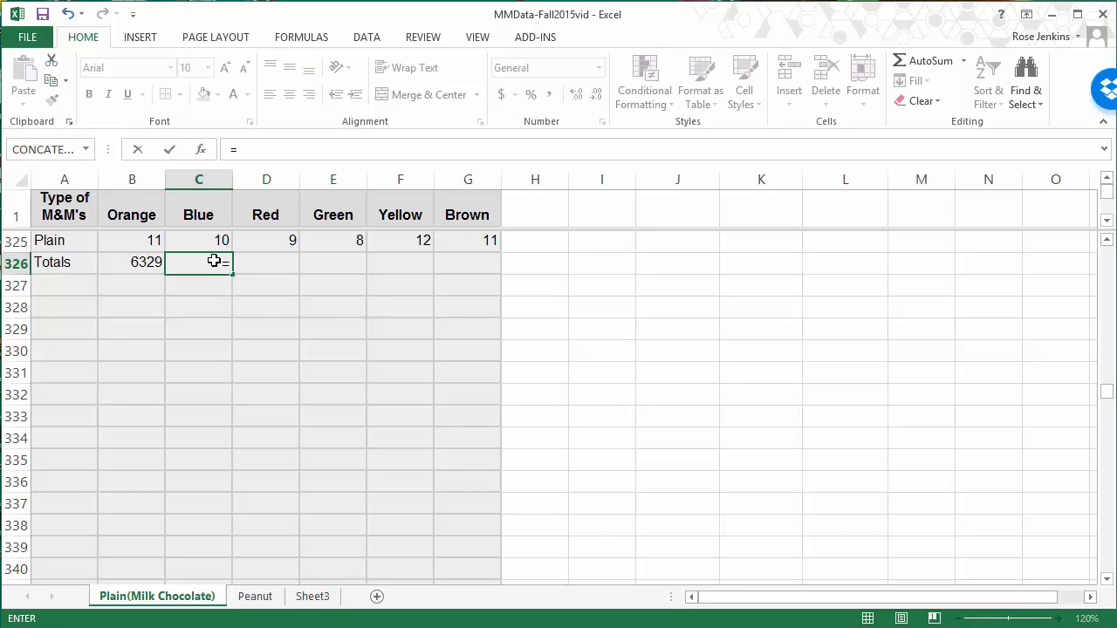
{"action": "type", "text": "sum("}
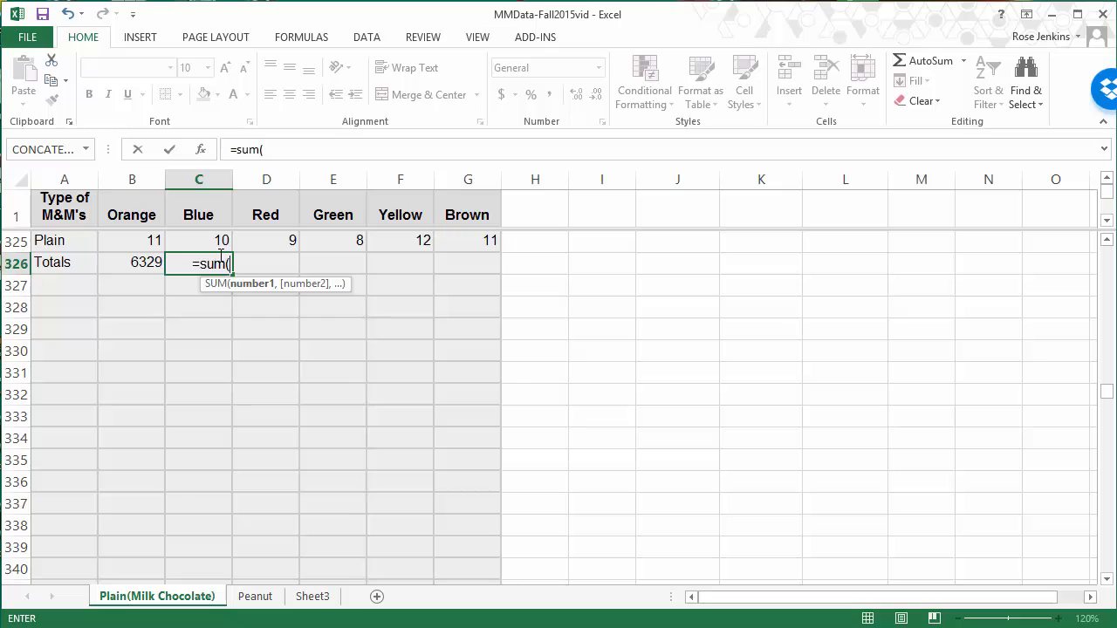
{"action": "left_click_drag", "start_coordinate": [212, 244], "coordinate": [210, 278]}
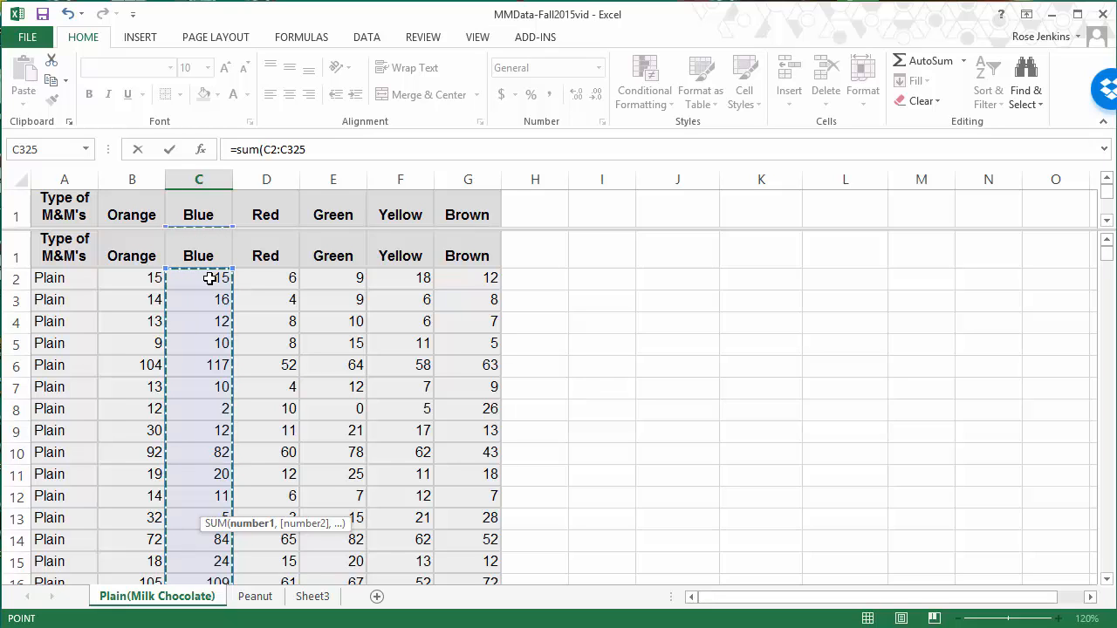
{"action": "key", "text": "Return"}
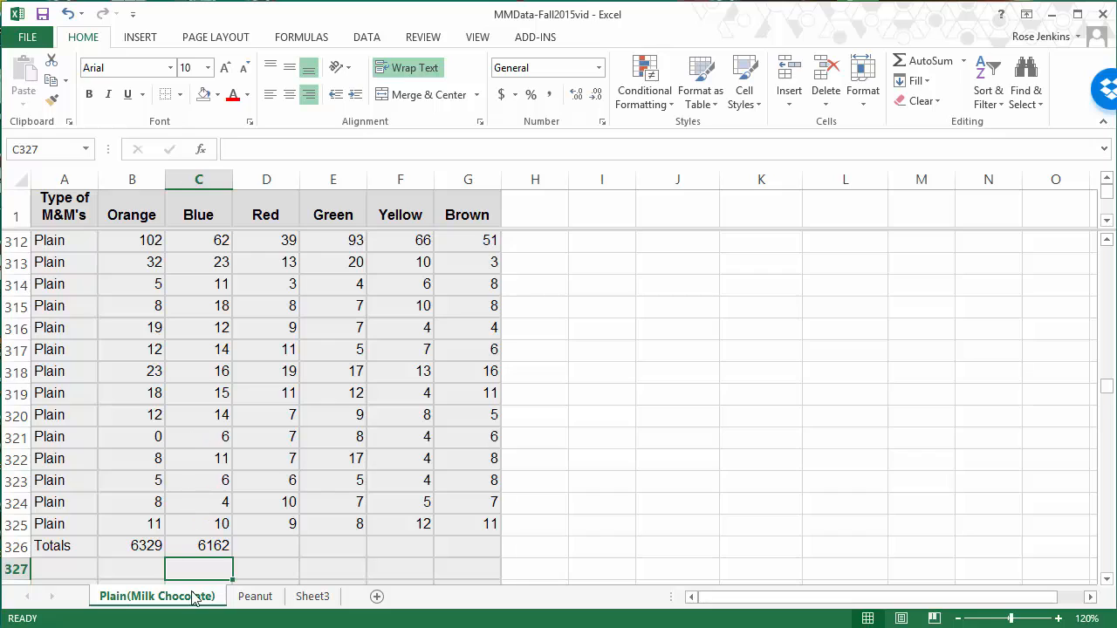
{"action": "left_click", "coordinate": [197, 545]}
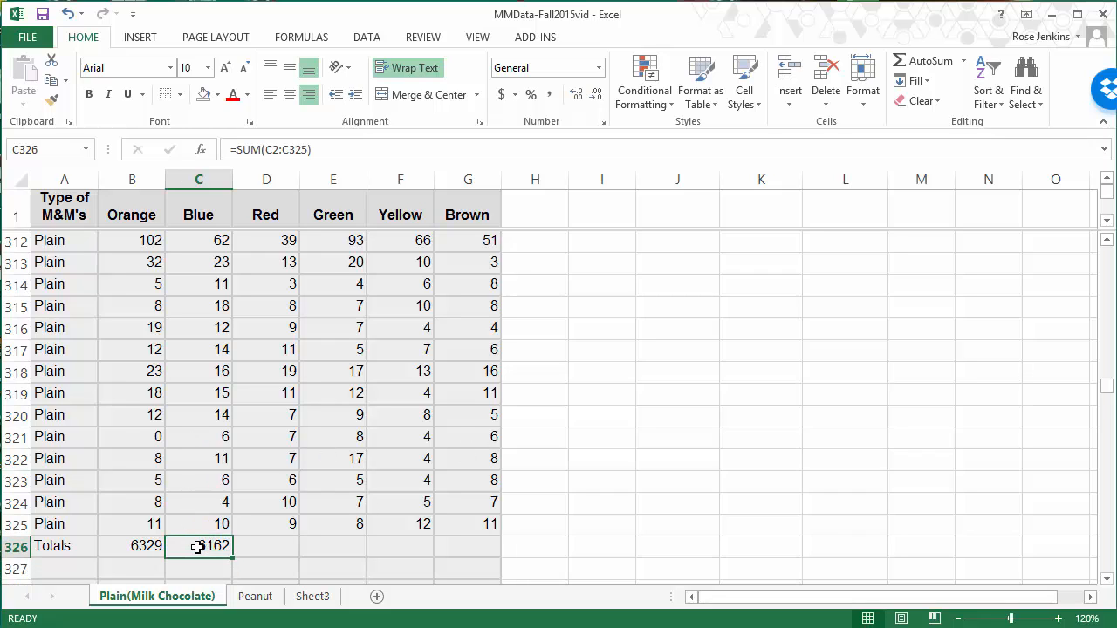
{"action": "left_click_drag", "start_coordinate": [232, 557], "coordinate": [488, 553]}
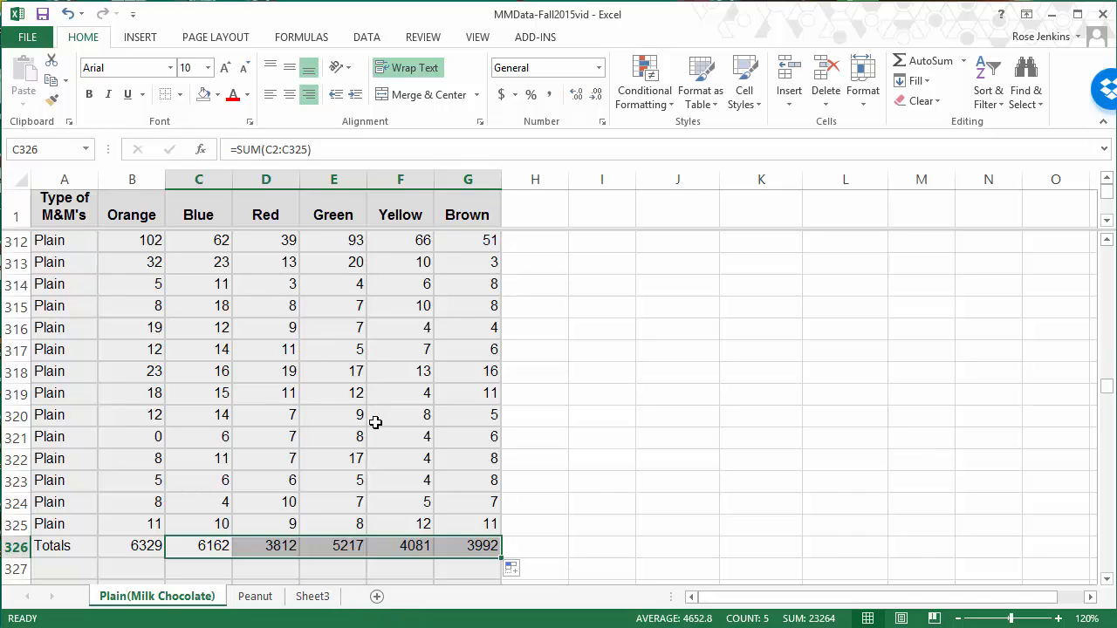
Step: Check the ranges of the copied SUM formulas in the Red total D326 and the Green total E326
{"action": "left_click", "coordinate": [270, 548]}
{"action": "double_click", "coordinate": [266, 548]}
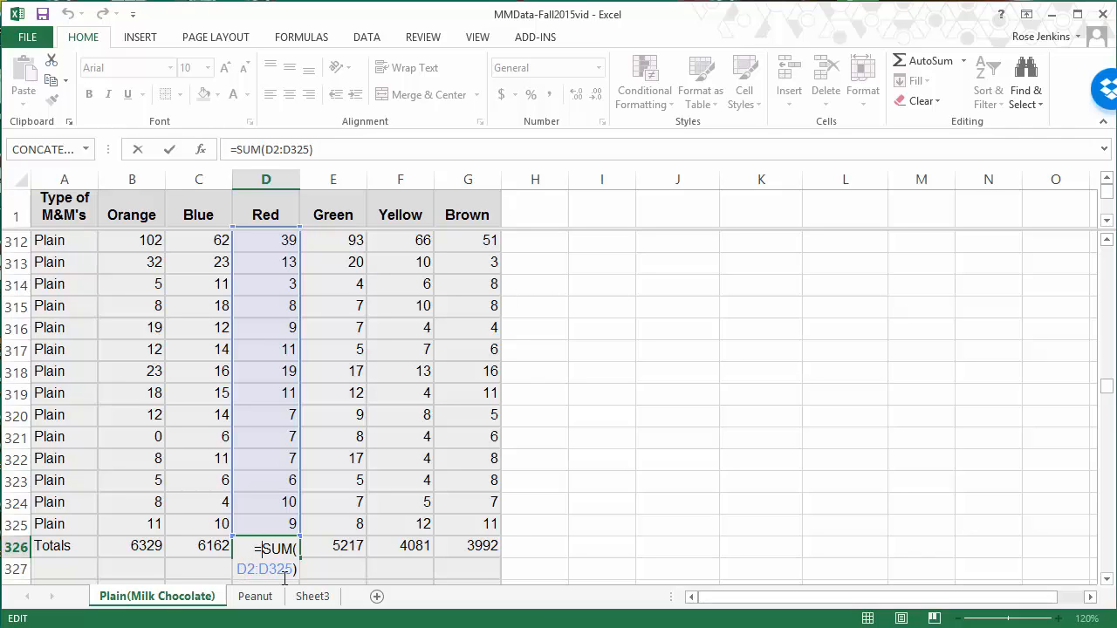
{"action": "key", "text": "Escape"}
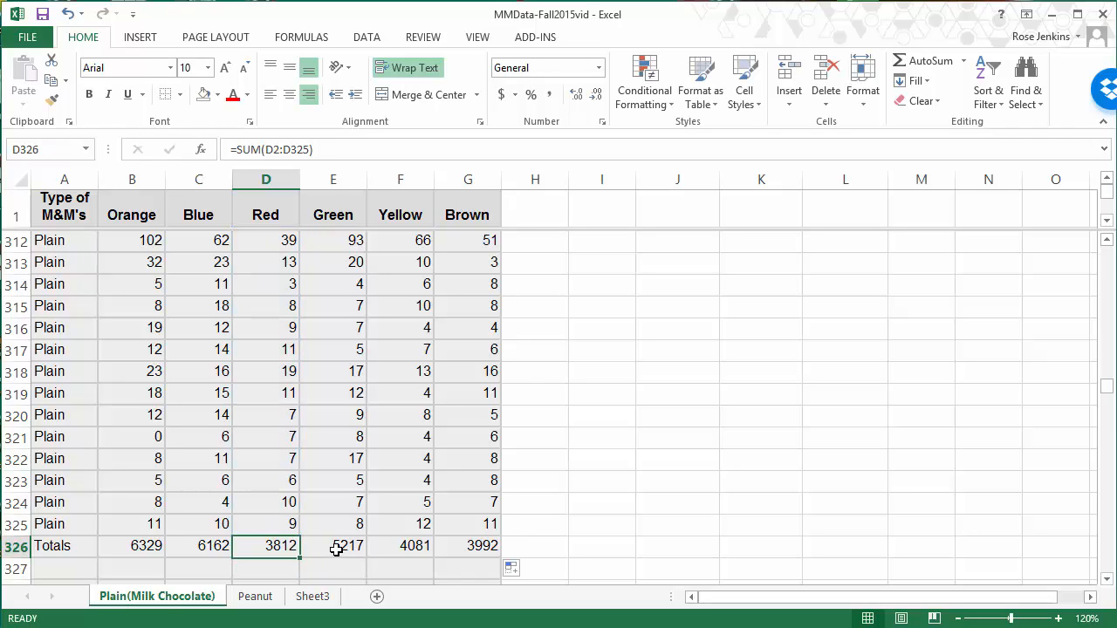
{"action": "left_click", "coordinate": [336, 548]}
{"action": "double_click", "coordinate": [336, 548]}
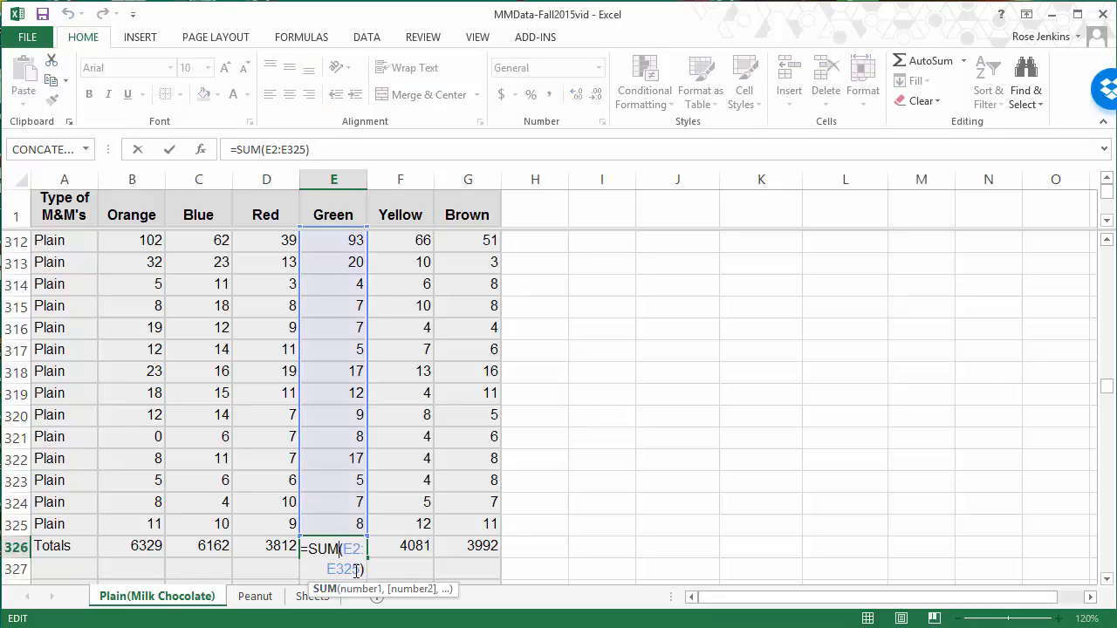
{"action": "key", "text": "Escape"}
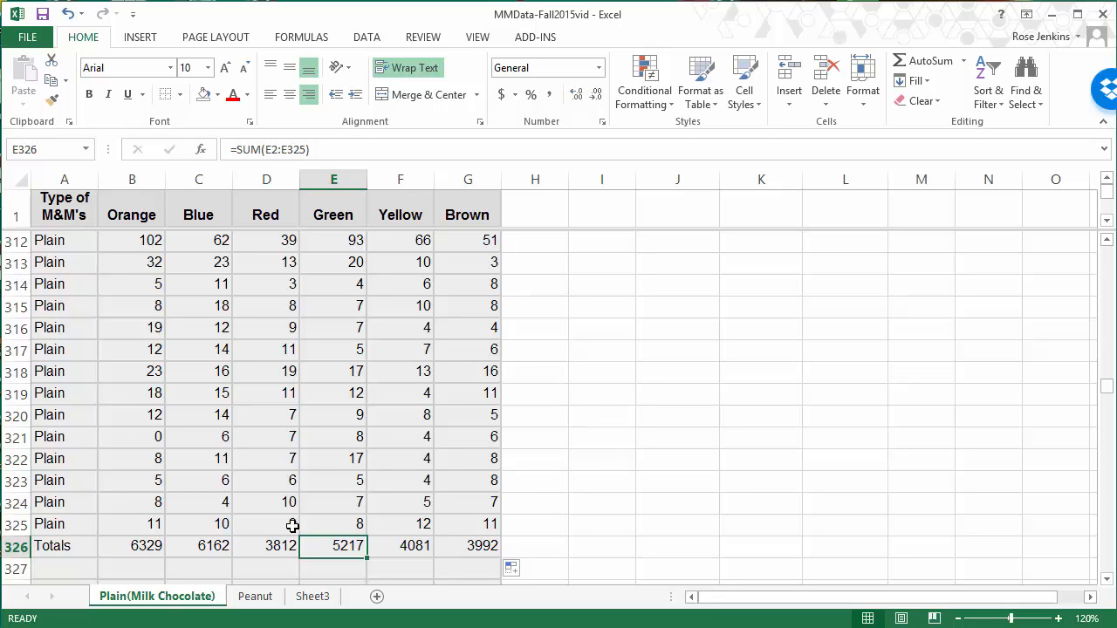
Step: Copy the totals in B326:G326 and paste them as values only, starting at M3 near the top of the sheet
{"action": "left_click", "coordinate": [140, 550]}
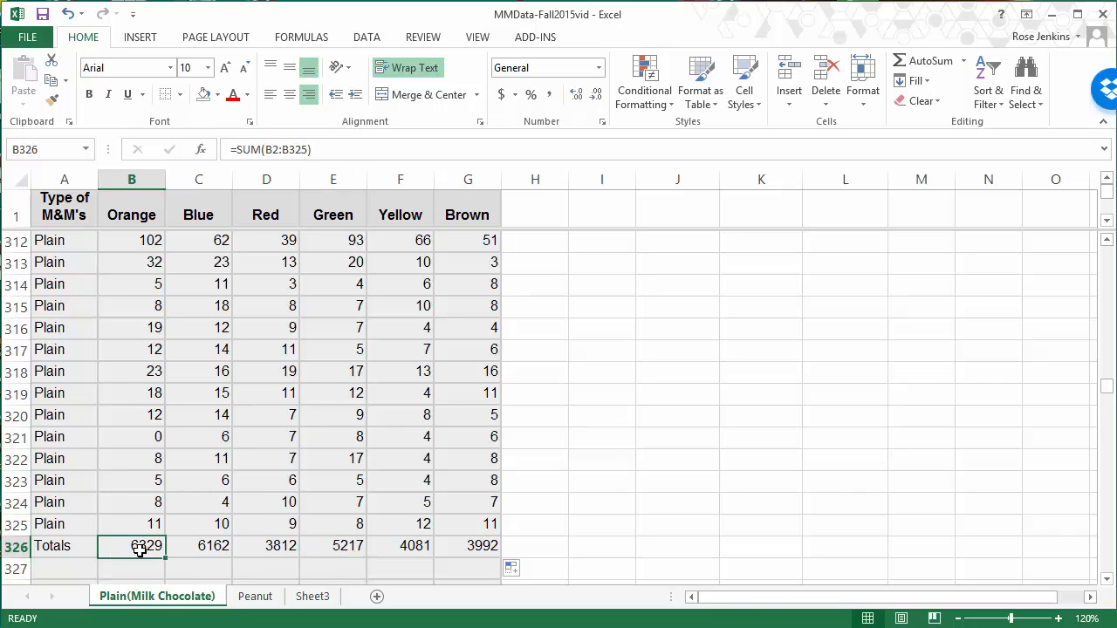
{"action": "left_click_drag", "start_coordinate": [124, 545], "coordinate": [473, 556]}
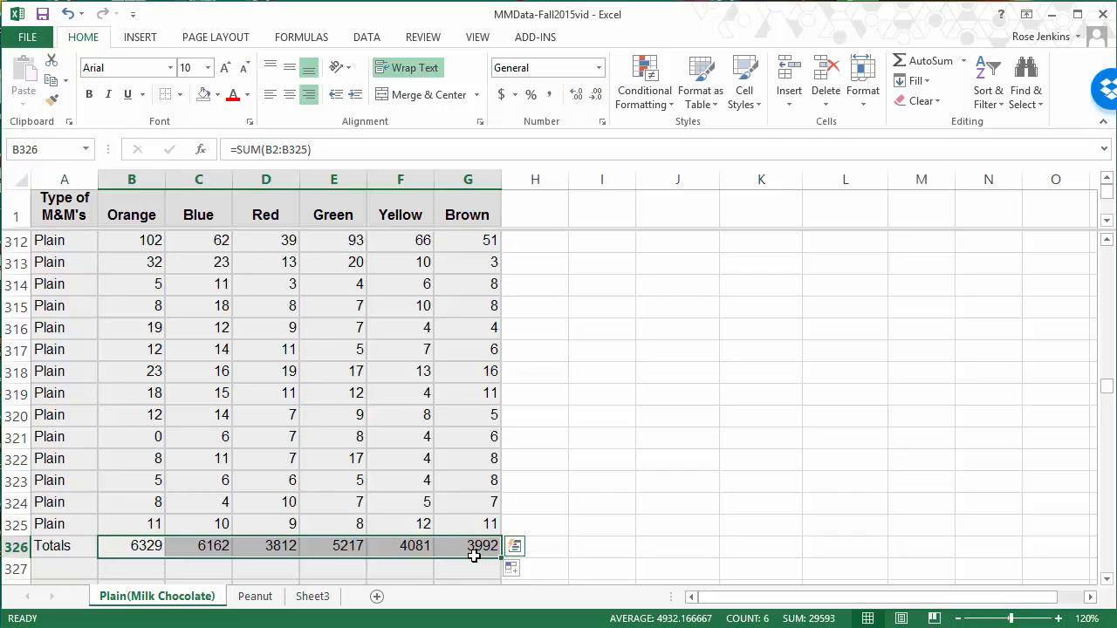
{"action": "key", "text": "ctrl+c"}
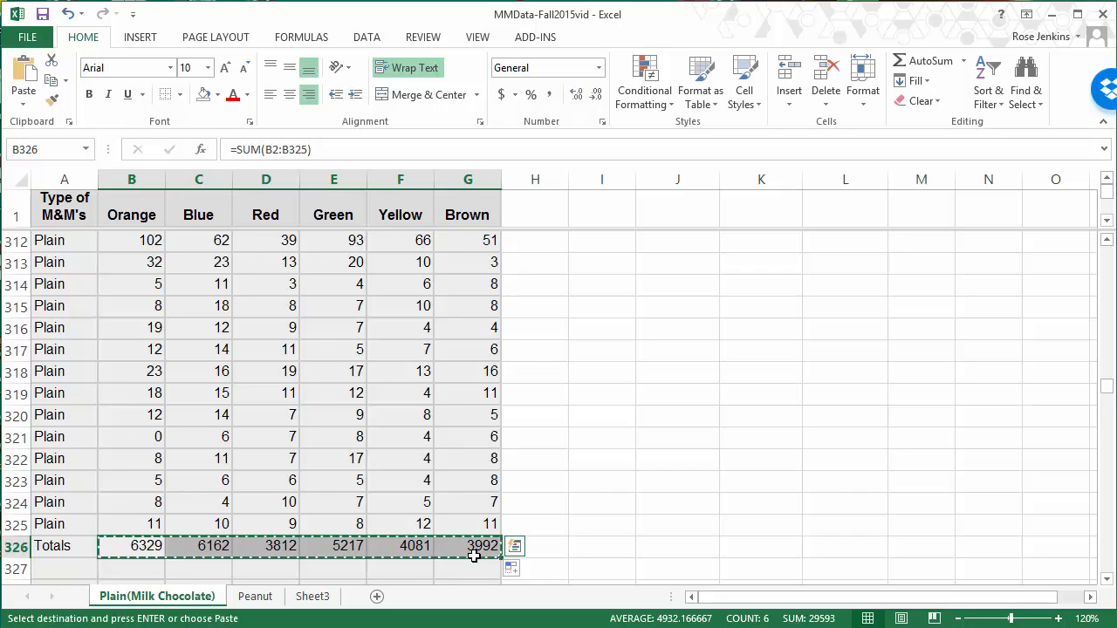
{"action": "scroll", "coordinate": [670, 437], "scroll_direction": "up", "scroll_amount": 20}
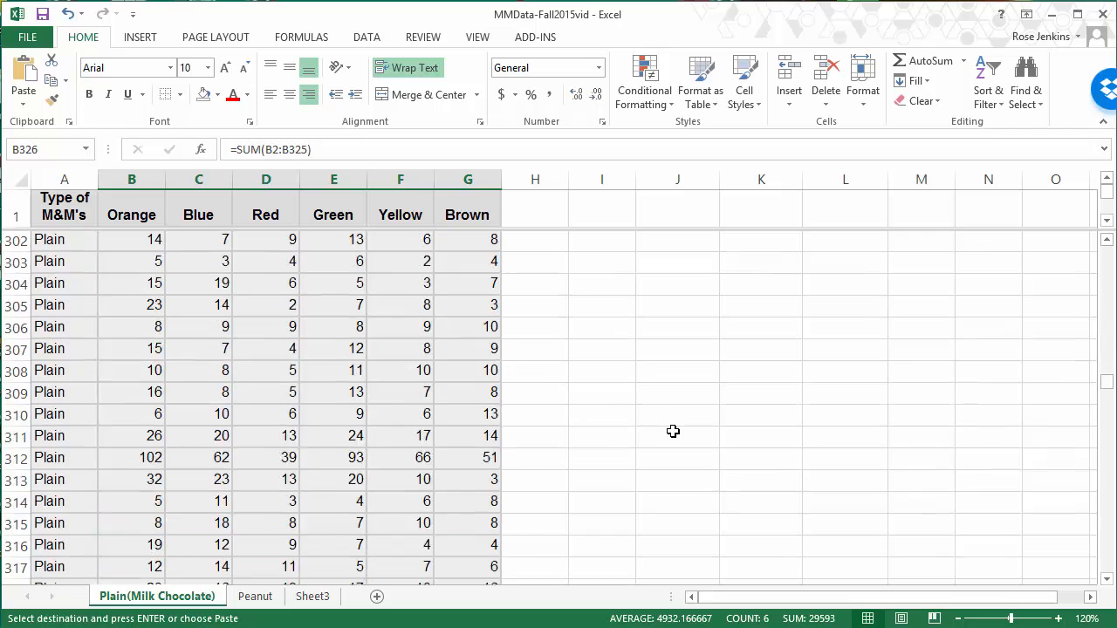
{"action": "left_click_drag", "start_coordinate": [1109, 321], "coordinate": [1110, 255]}
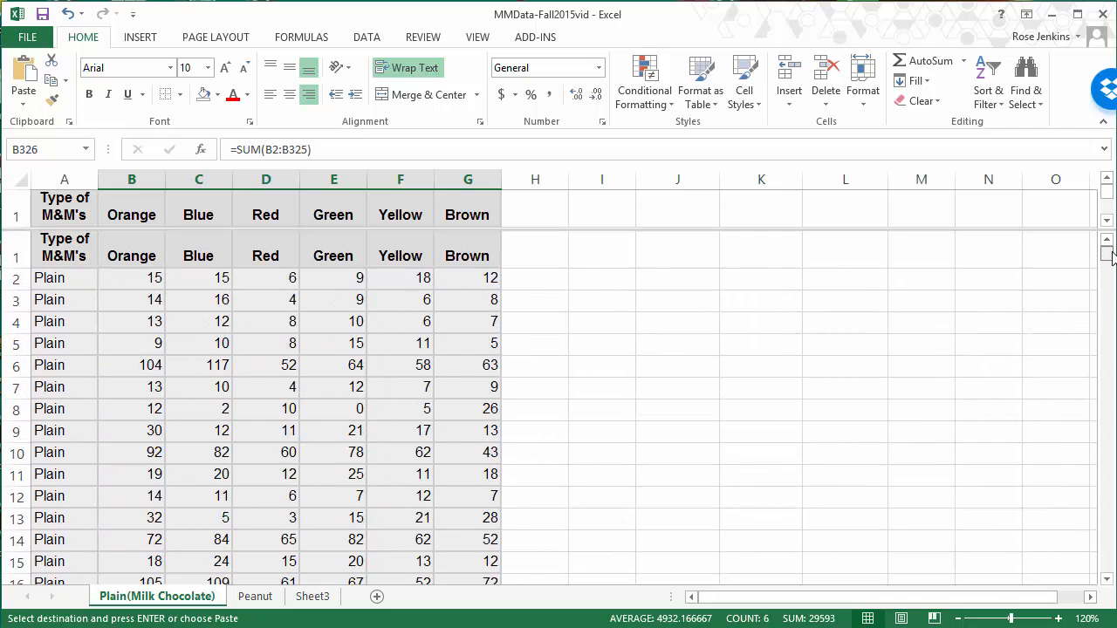
{"action": "left_click", "coordinate": [902, 303]}
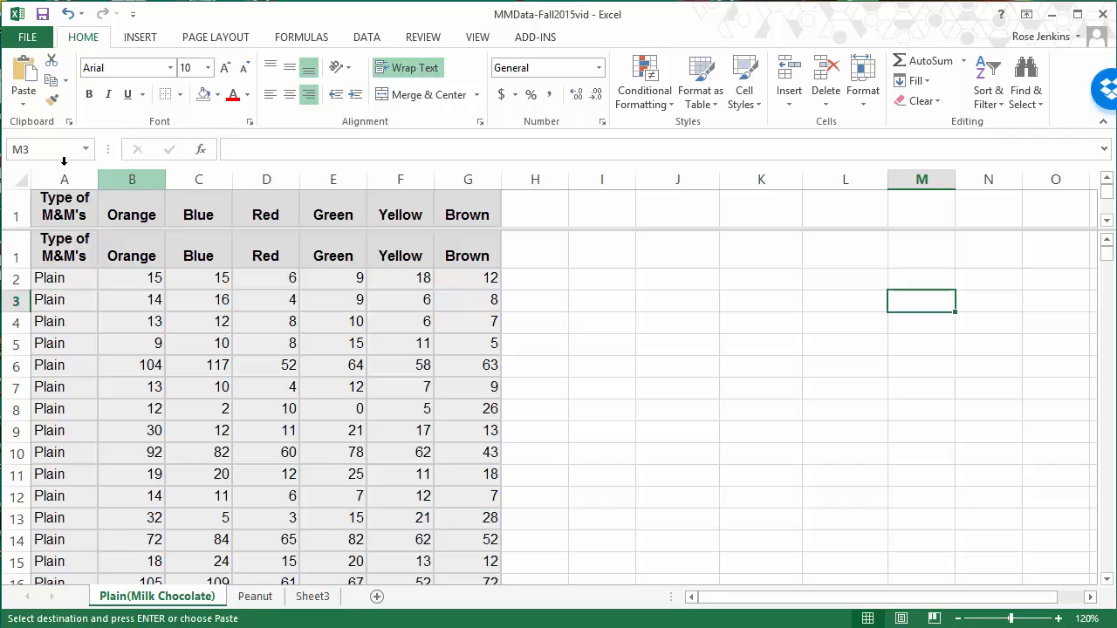
{"action": "left_click", "coordinate": [23, 107]}
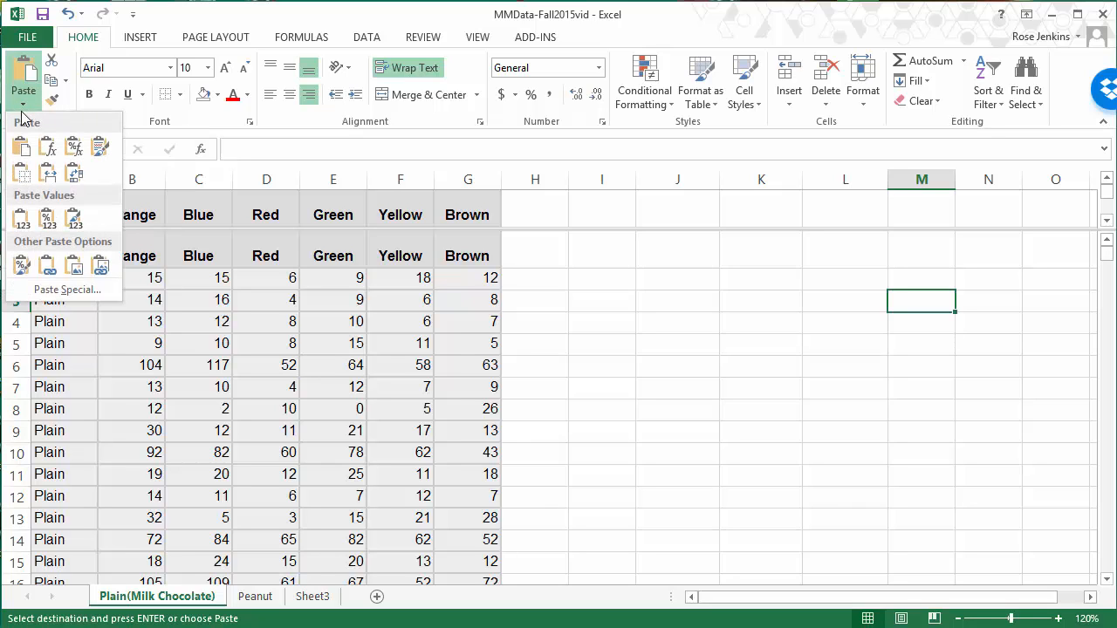
{"action": "left_click", "coordinate": [21, 224]}
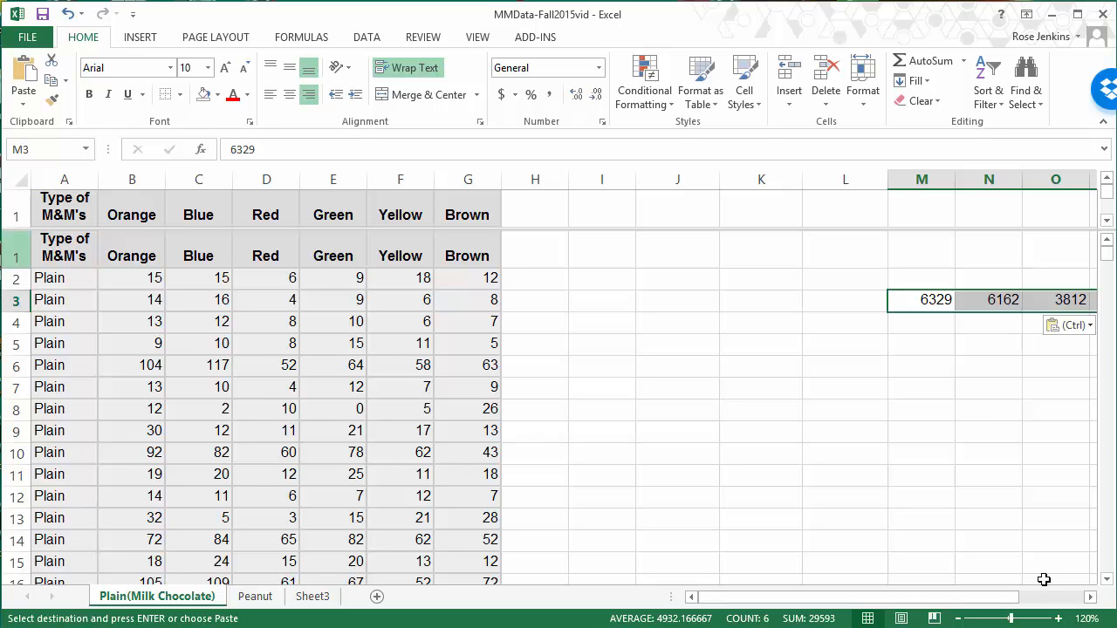
Step: Copy the pasted totals in M3:R3 and paste them transposed into a column starting at K3
{"action": "left_click", "coordinate": [1090, 598]}
{"action": "left_click", "coordinate": [1090, 599]}
{"action": "left_click", "coordinate": [1090, 599]}
{"action": "left_click", "coordinate": [1089, 599]}
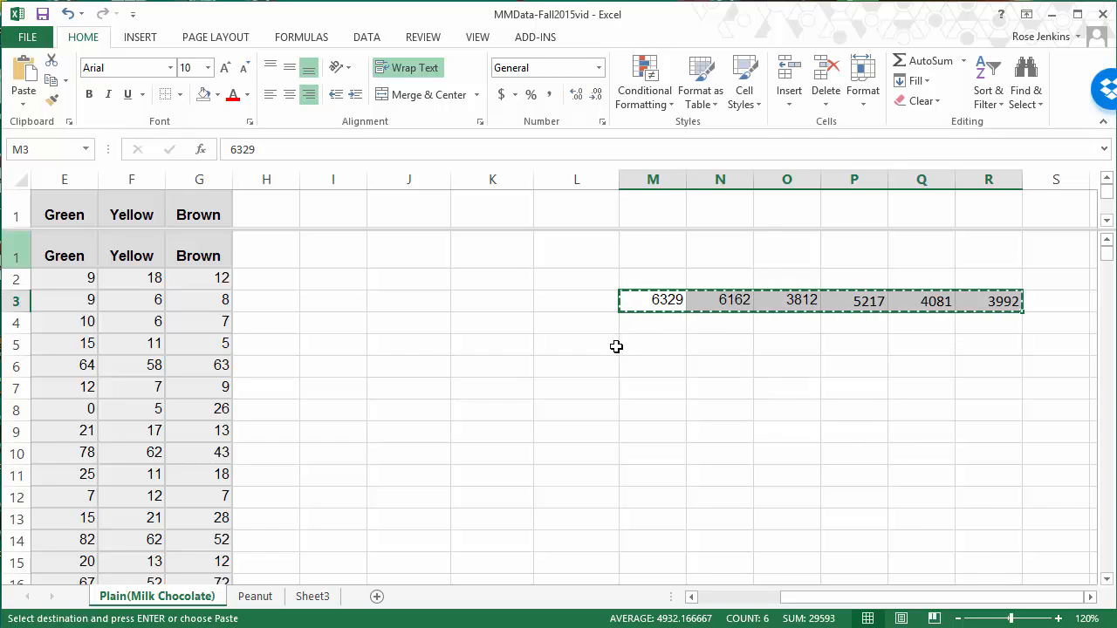
{"action": "left_click", "coordinate": [476, 304]}
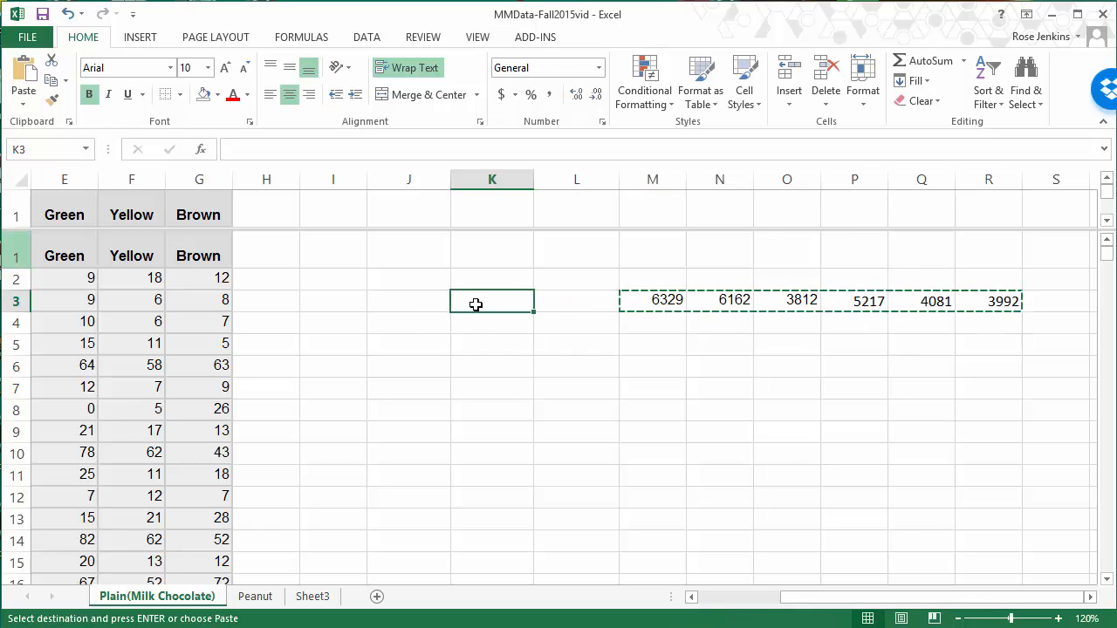
{"action": "left_click", "coordinate": [21, 105]}
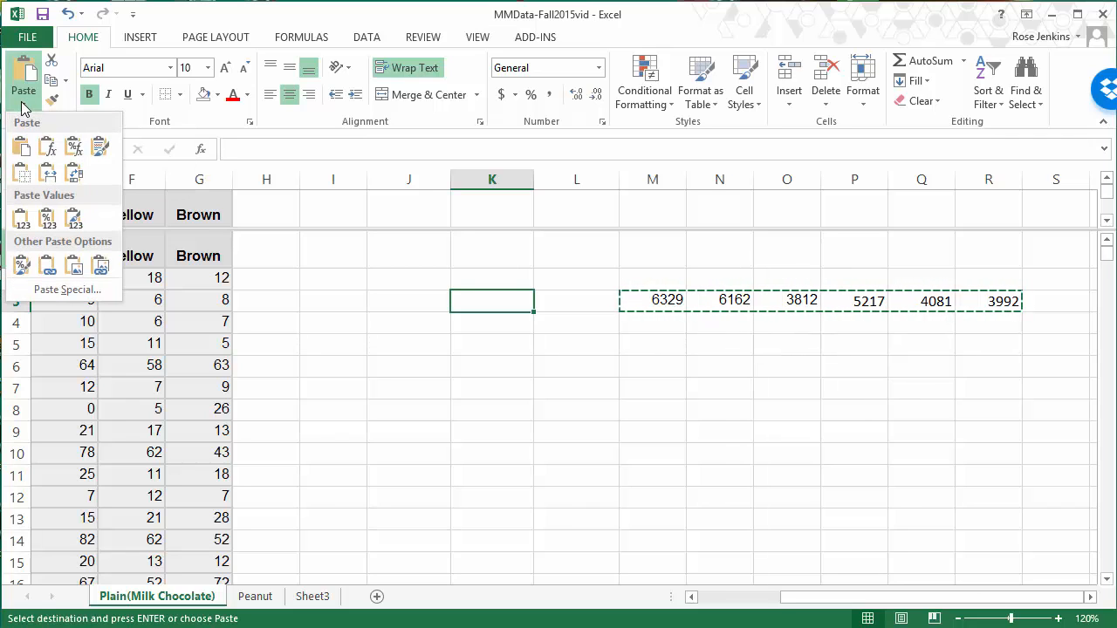
{"action": "left_click", "coordinate": [76, 176]}
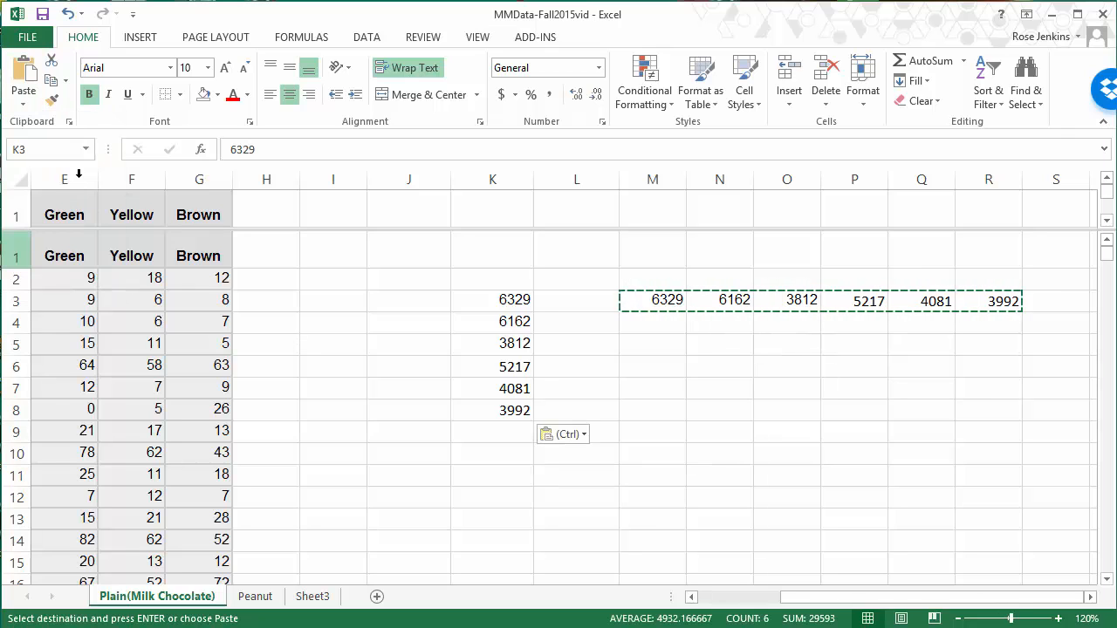
{"action": "left_click", "coordinate": [556, 495]}
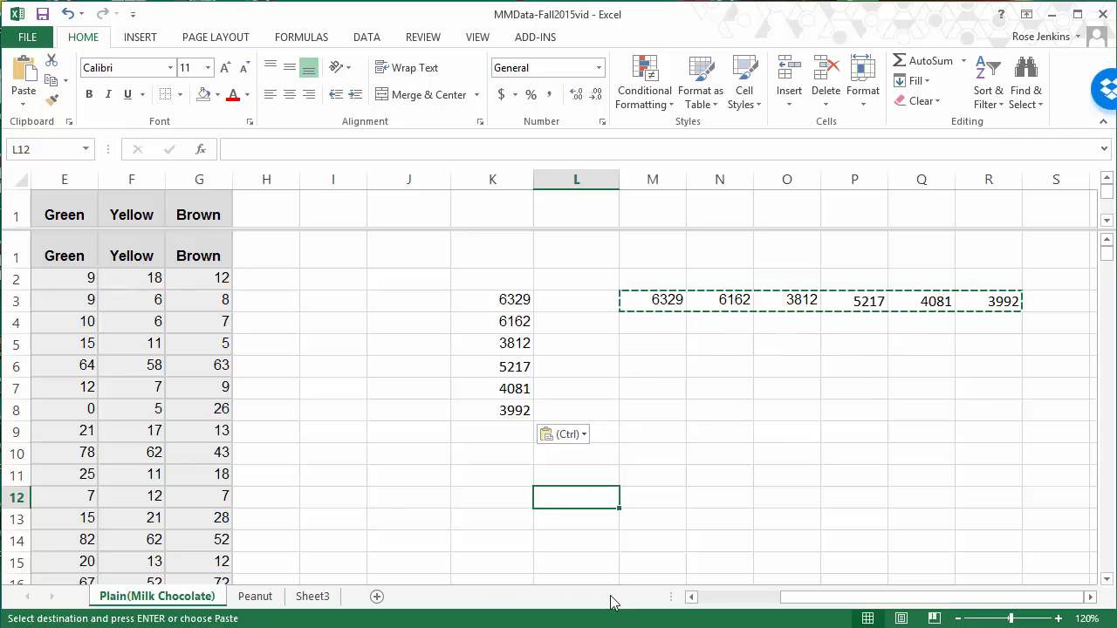
Step: Copy the color headings B1:G1, paste them transposed starting at J3, and remove the bold from J3:J8
{"action": "left_click_drag", "start_coordinate": [830, 606], "coordinate": [820, 600]}
{"action": "left_click_drag", "start_coordinate": [770, 600], "coordinate": [747, 598]}
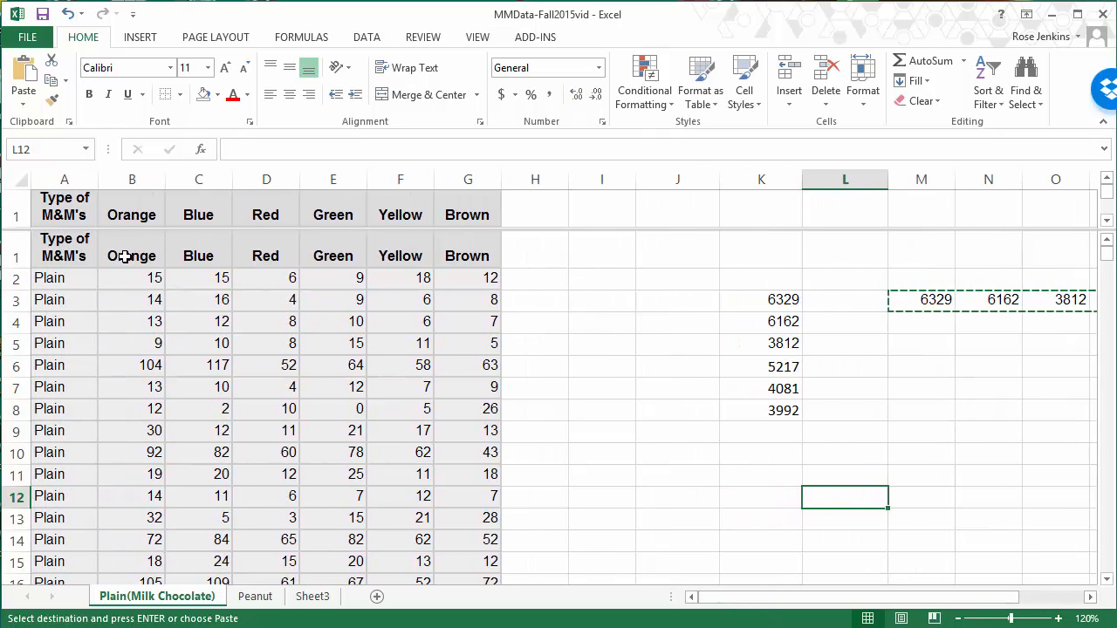
{"action": "left_click_drag", "start_coordinate": [124, 255], "coordinate": [323, 260]}
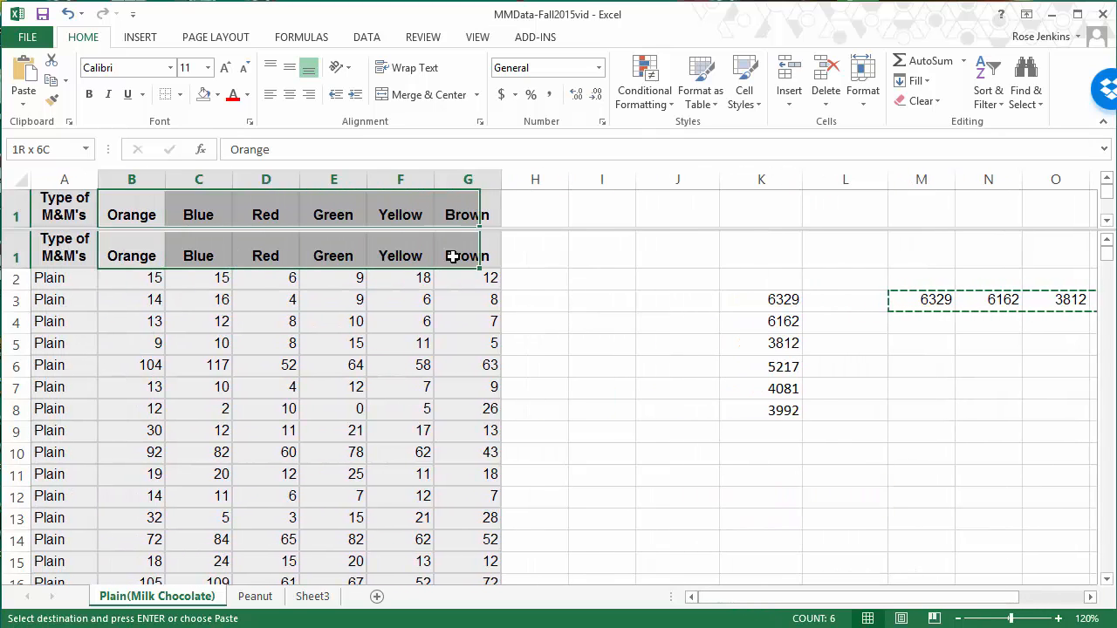
{"action": "left_click_drag", "start_coordinate": [453, 256], "coordinate": [465, 256]}
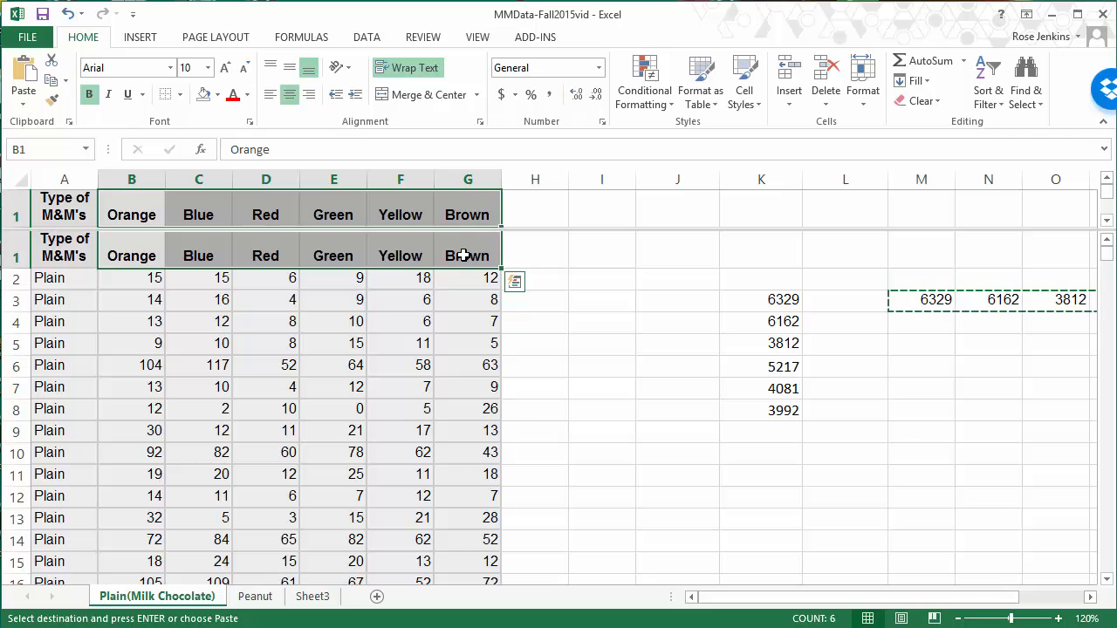
{"action": "key", "text": "ctrl+c"}
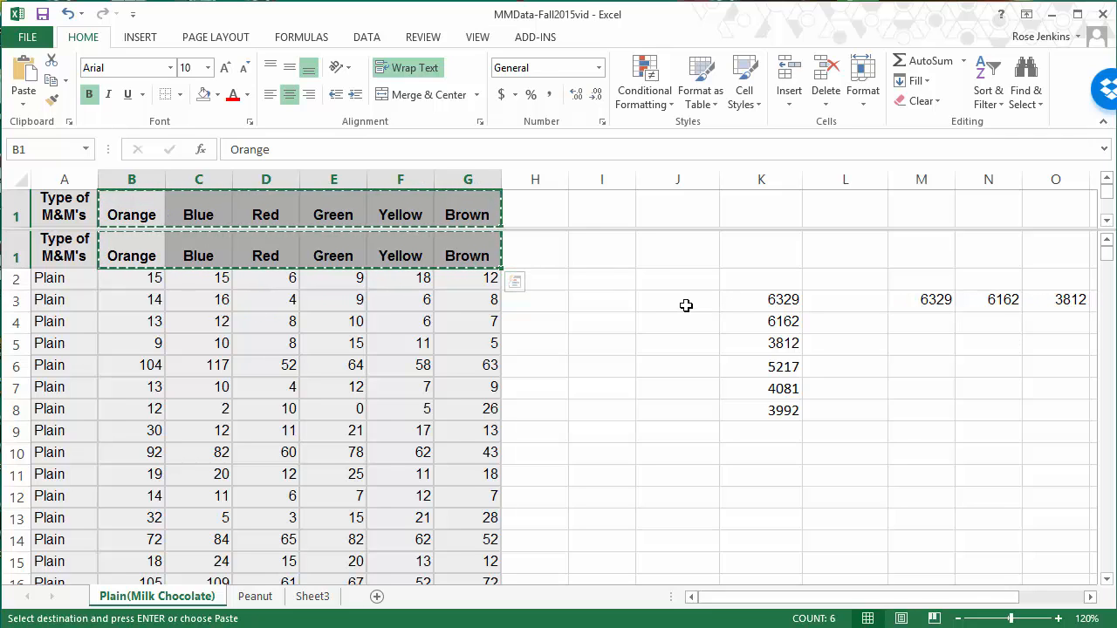
{"action": "left_click", "coordinate": [686, 305]}
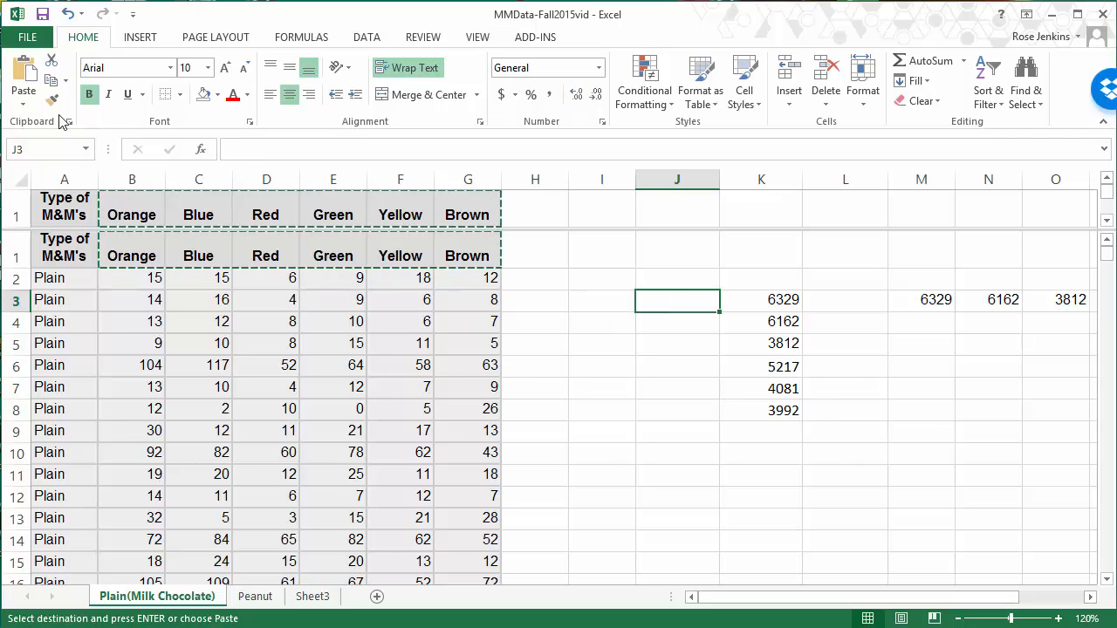
{"action": "left_click", "coordinate": [24, 103]}
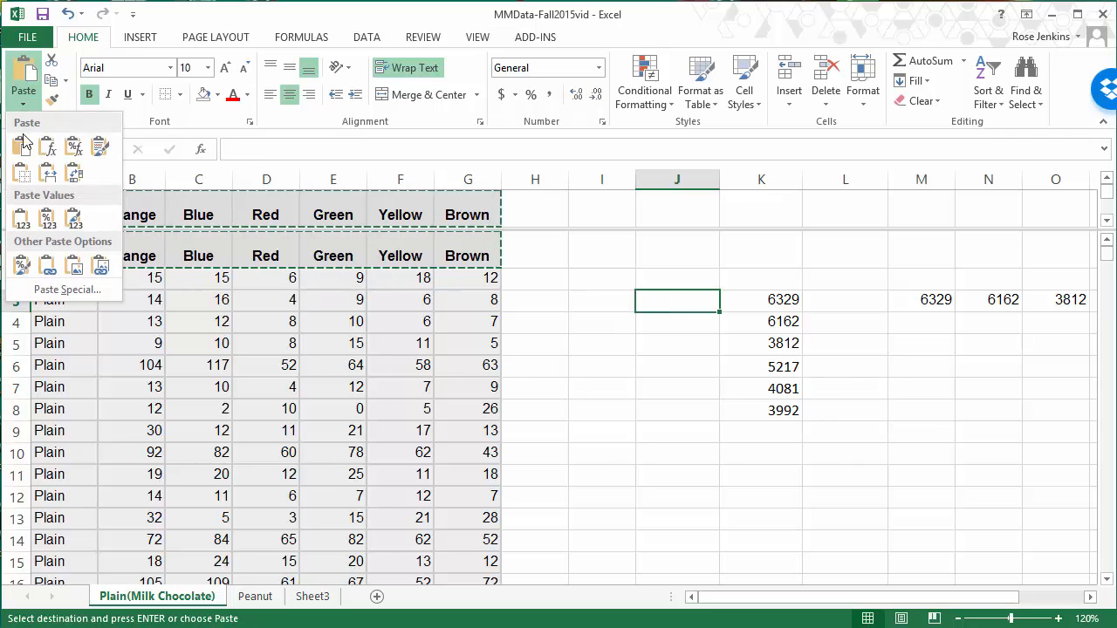
{"action": "left_click", "coordinate": [78, 180]}
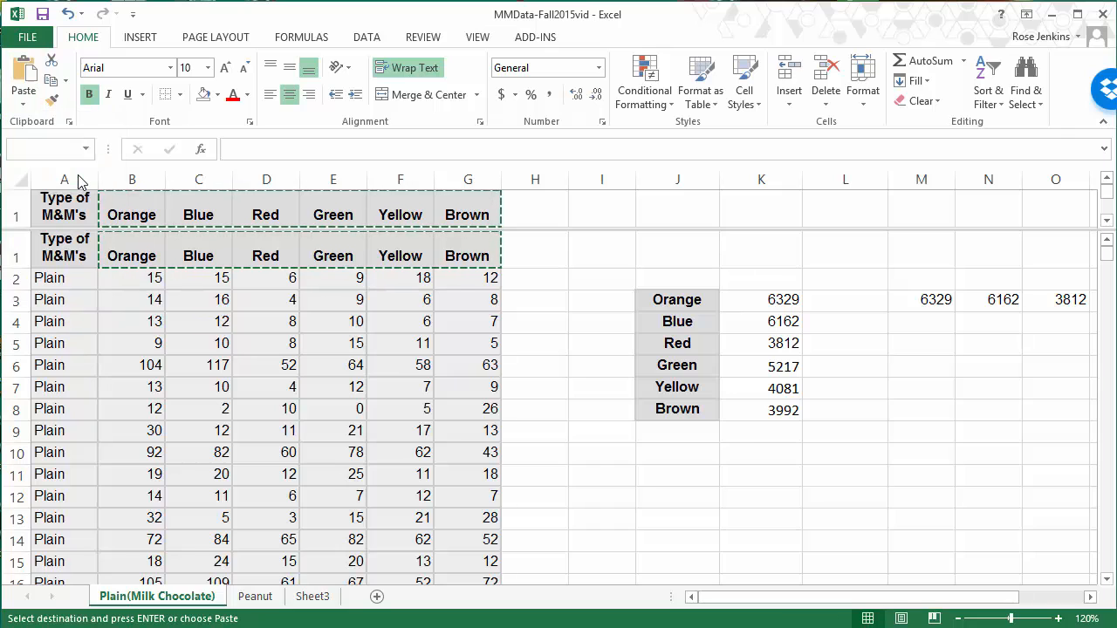
{"action": "left_click", "coordinate": [715, 499]}
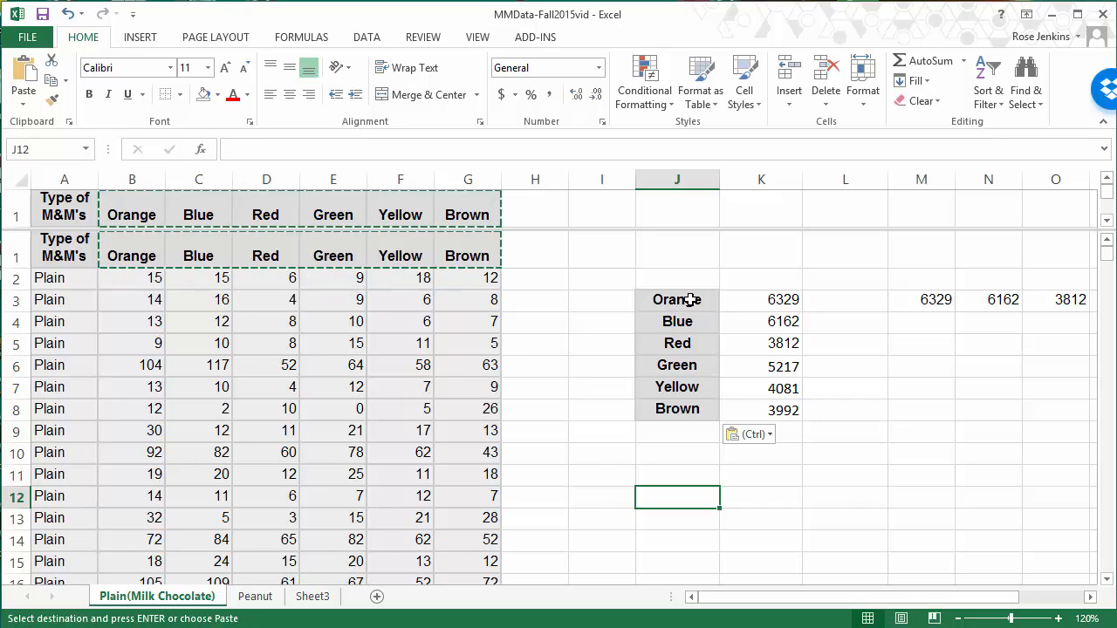
{"action": "left_click_drag", "start_coordinate": [689, 299], "coordinate": [687, 409]}
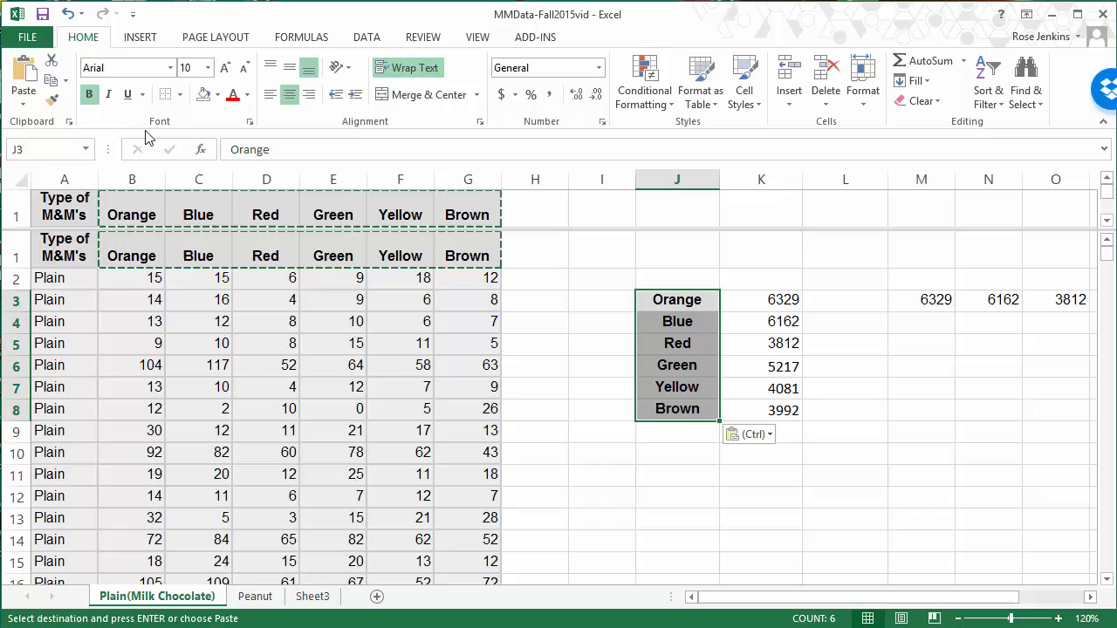
{"action": "left_click", "coordinate": [88, 96]}
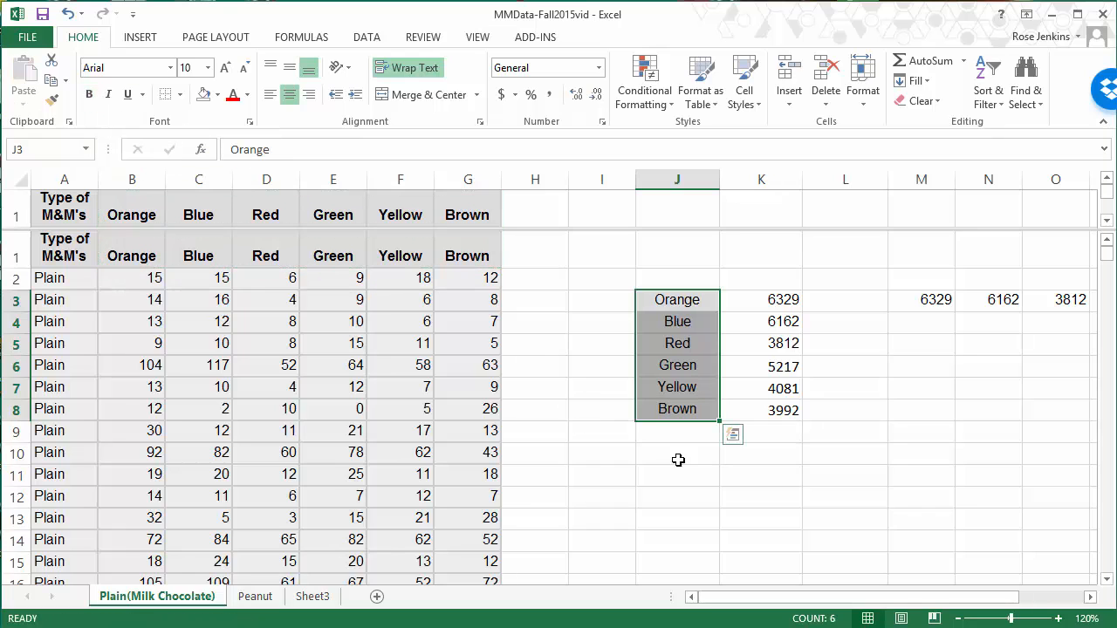
Step: Enter the headings "Color", "Frequency" and "Relative Frequency" in J2, K2 and L2 above the color table
{"action": "left_click", "coordinate": [677, 282]}
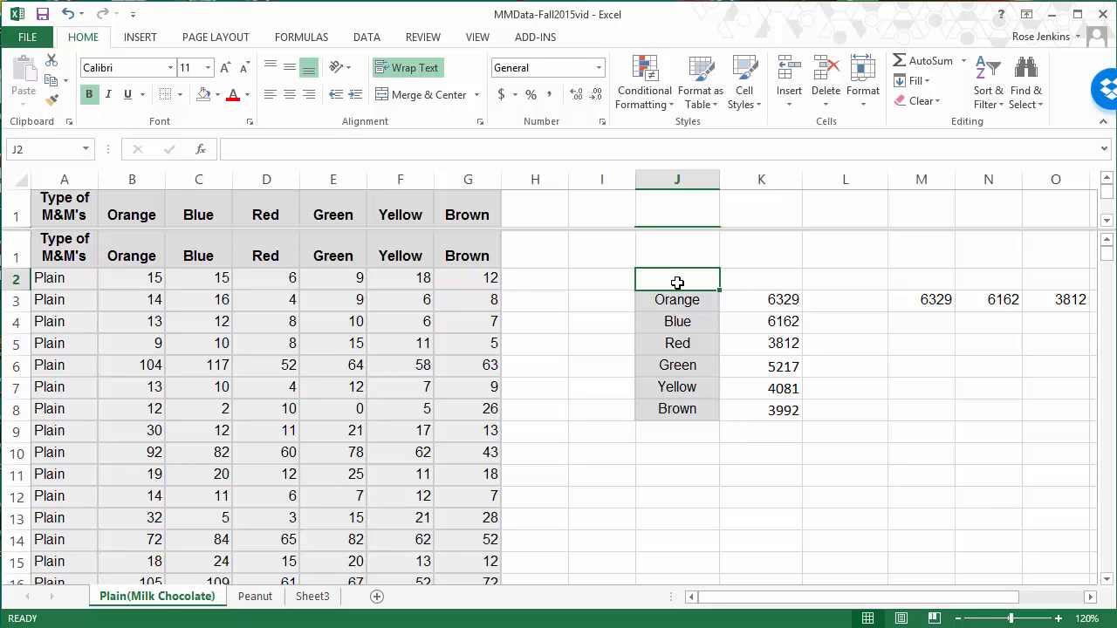
{"action": "type", "text": "Colo"}
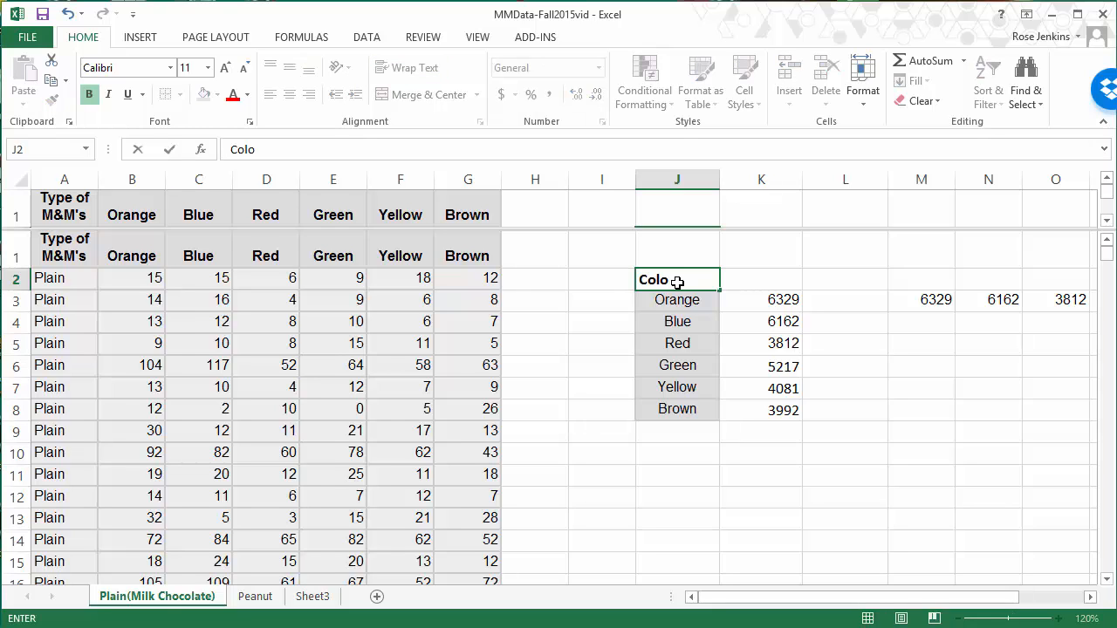
{"action": "type", "text": "r"}
{"action": "key", "text": "Tab"}
{"action": "type", "text": "Frequency"}
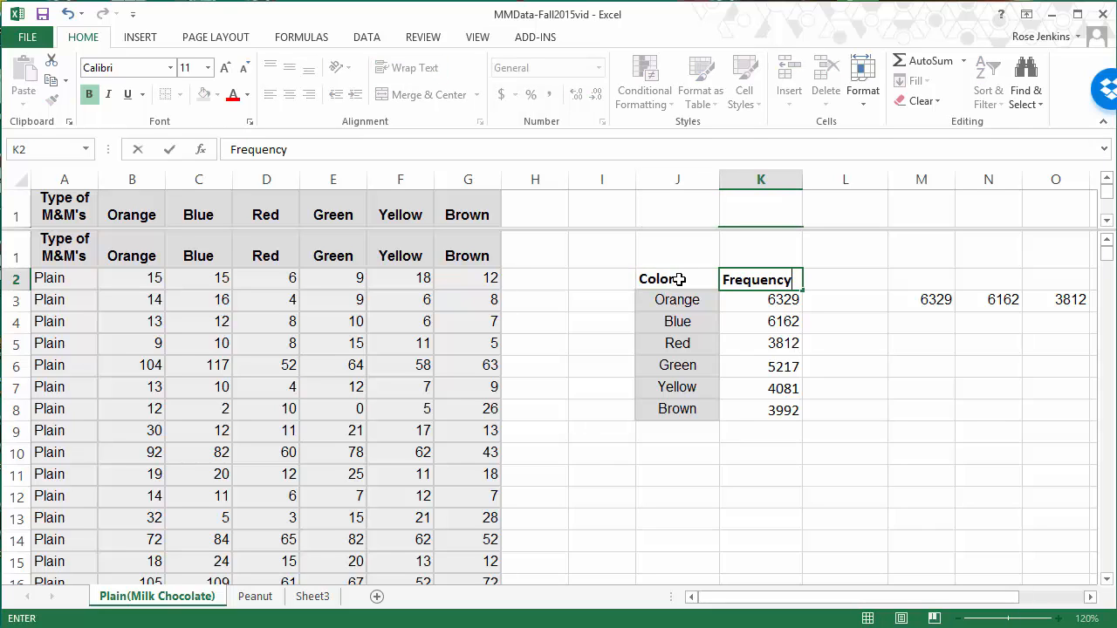
{"action": "key", "text": "Tab"}
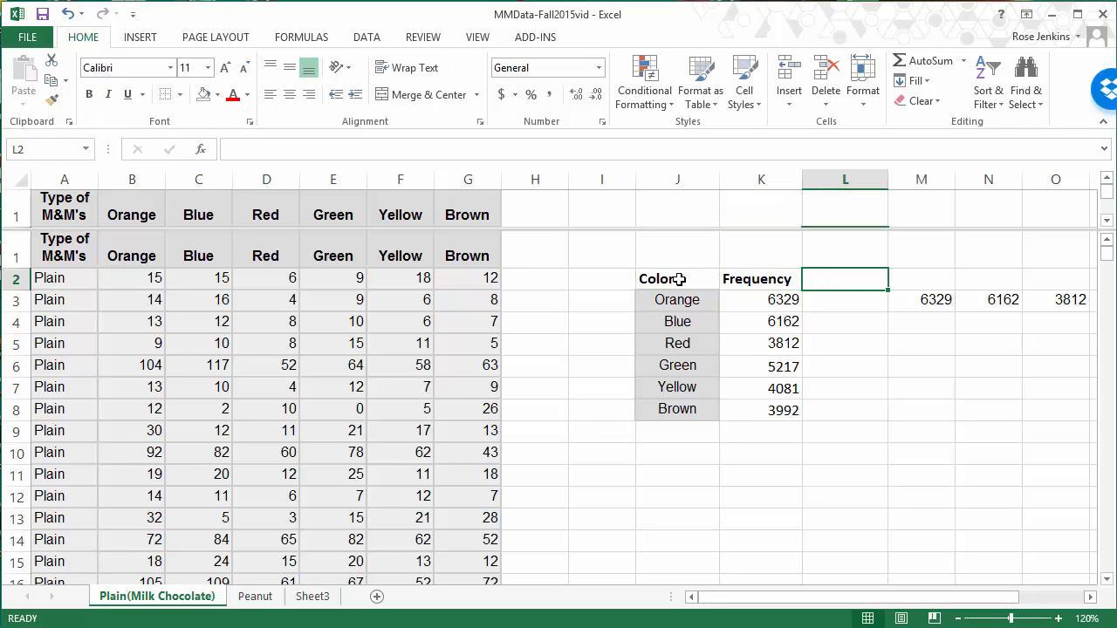
{"action": "type", "text": "Relative F"}
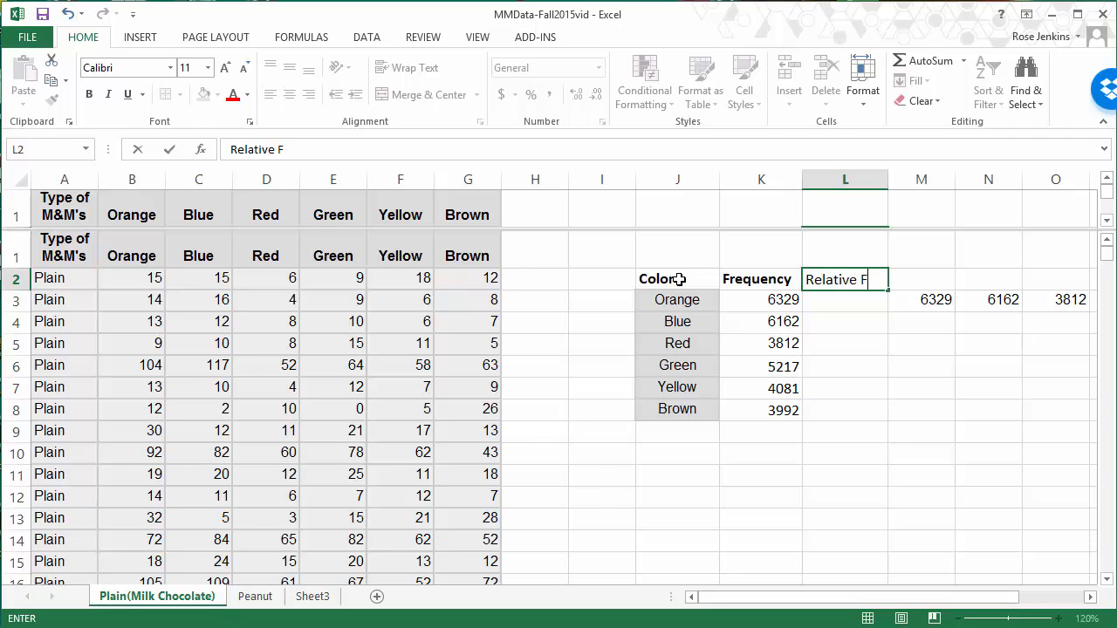
{"action": "type", "text": "requency"}
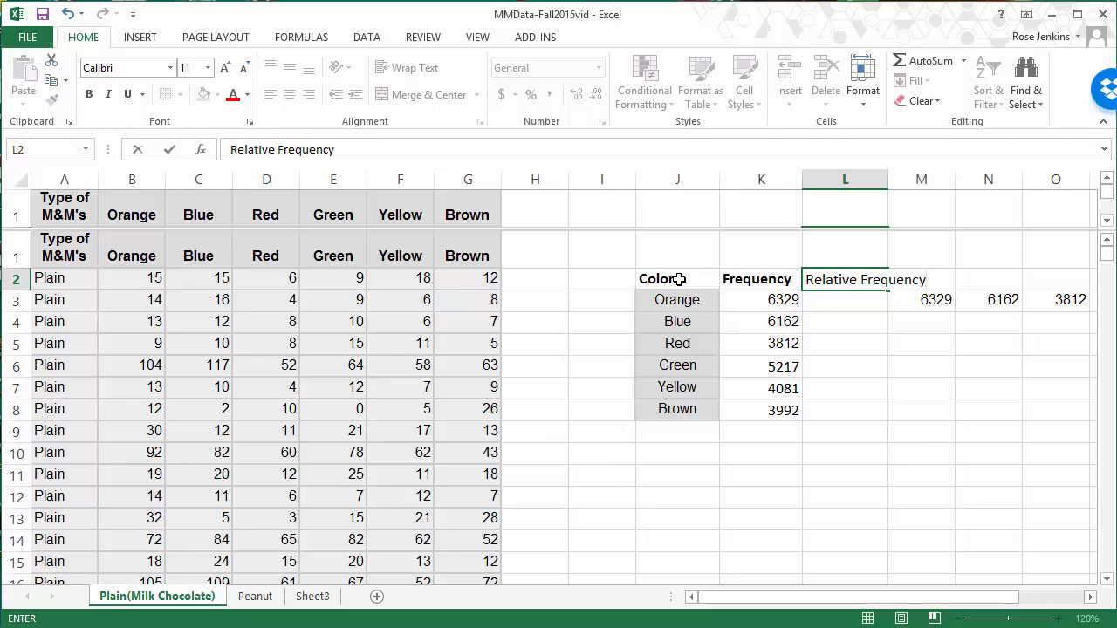
{"action": "key", "text": "Return"}
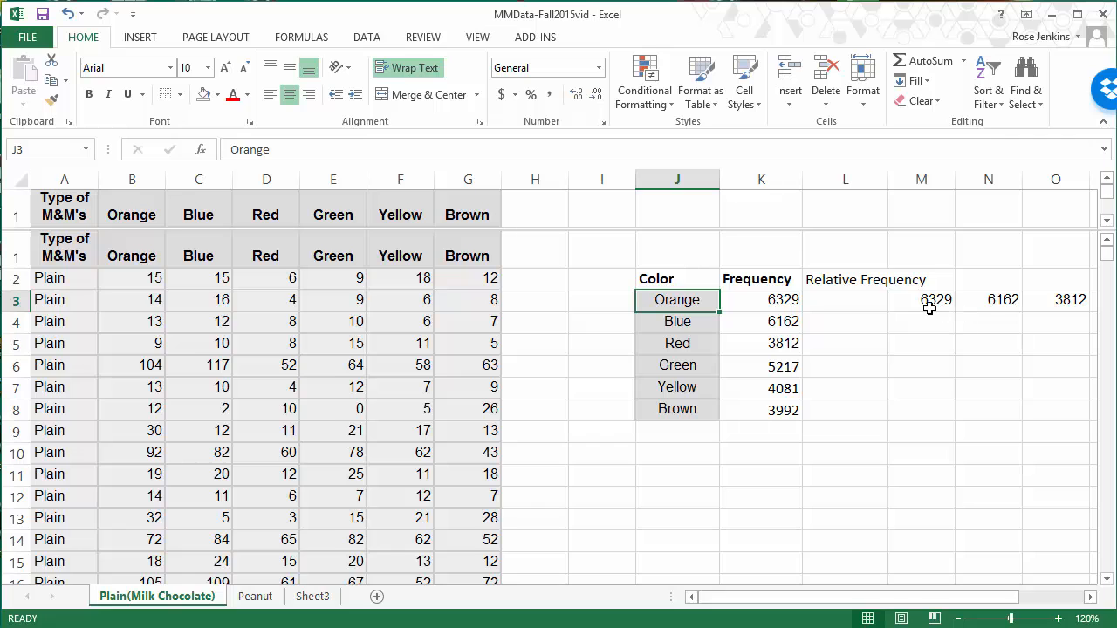
Step: Delete the horizontal row of copied totals in M3:R3
{"action": "left_click_drag", "start_coordinate": [923, 304], "coordinate": [1099, 309]}
{"action": "key", "text": "Delete"}
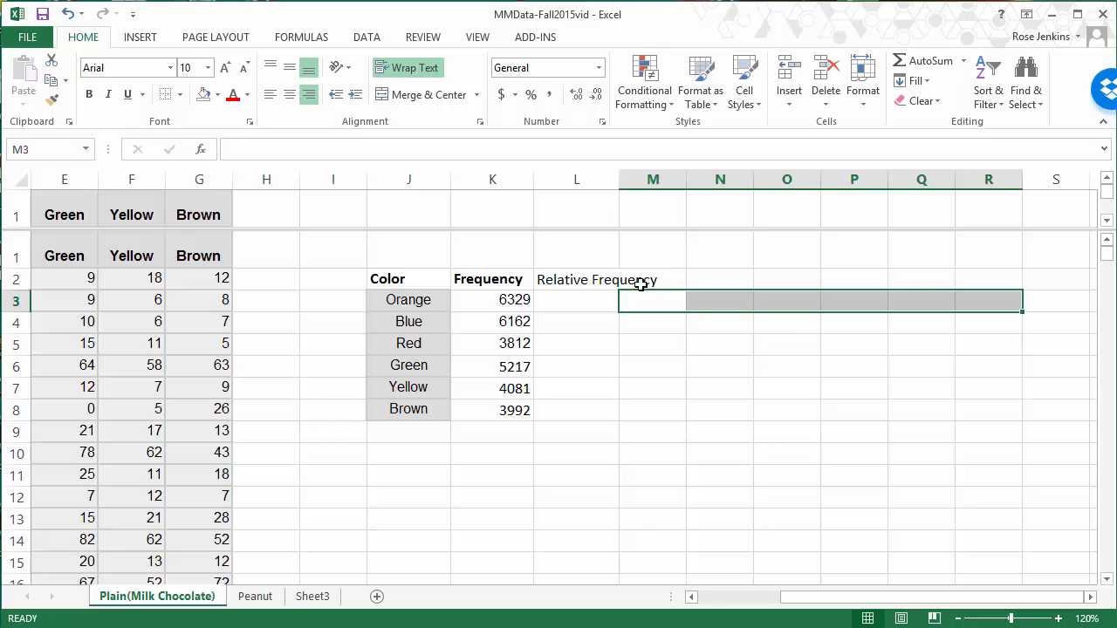
Step: Wrap, center and bold the "Relative Frequency" heading in L2
{"action": "left_click", "coordinate": [580, 284]}
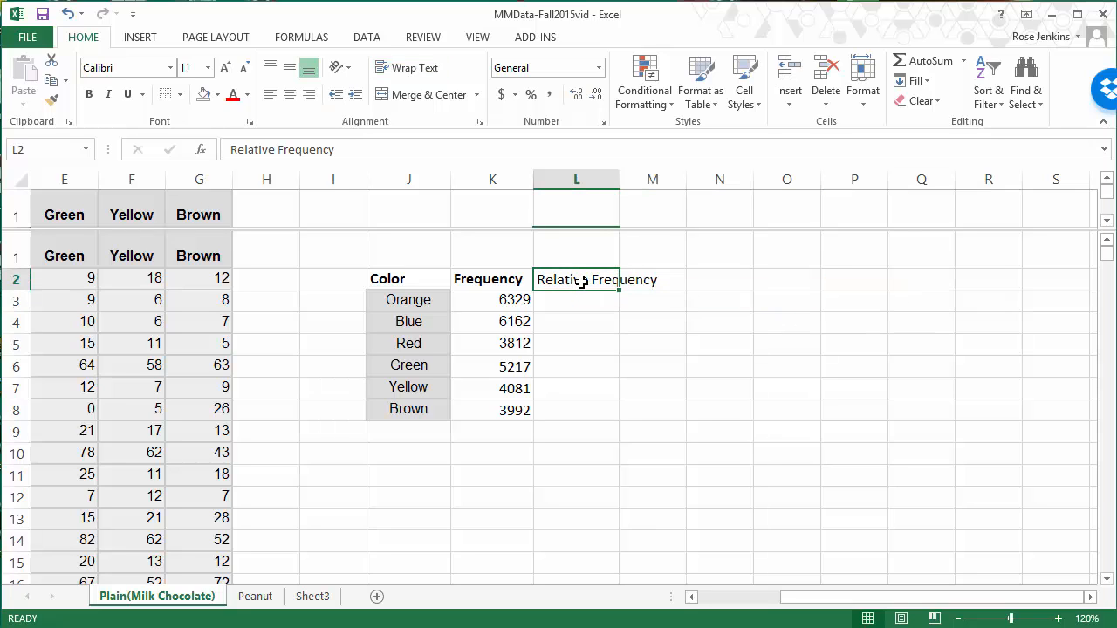
{"action": "left_click", "coordinate": [427, 72]}
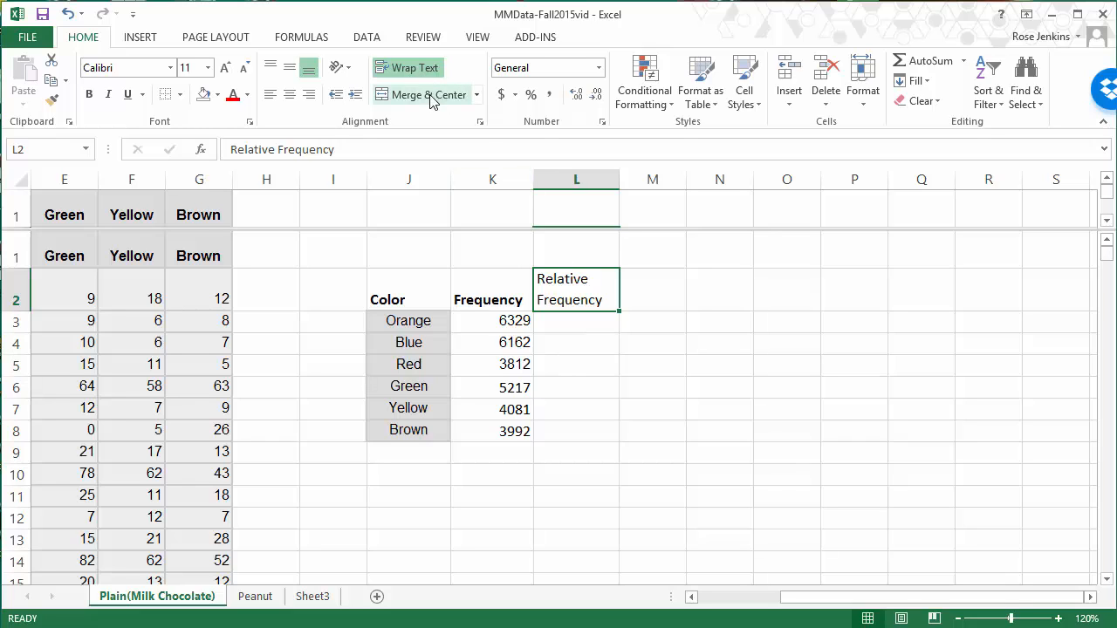
{"action": "left_click", "coordinate": [290, 94]}
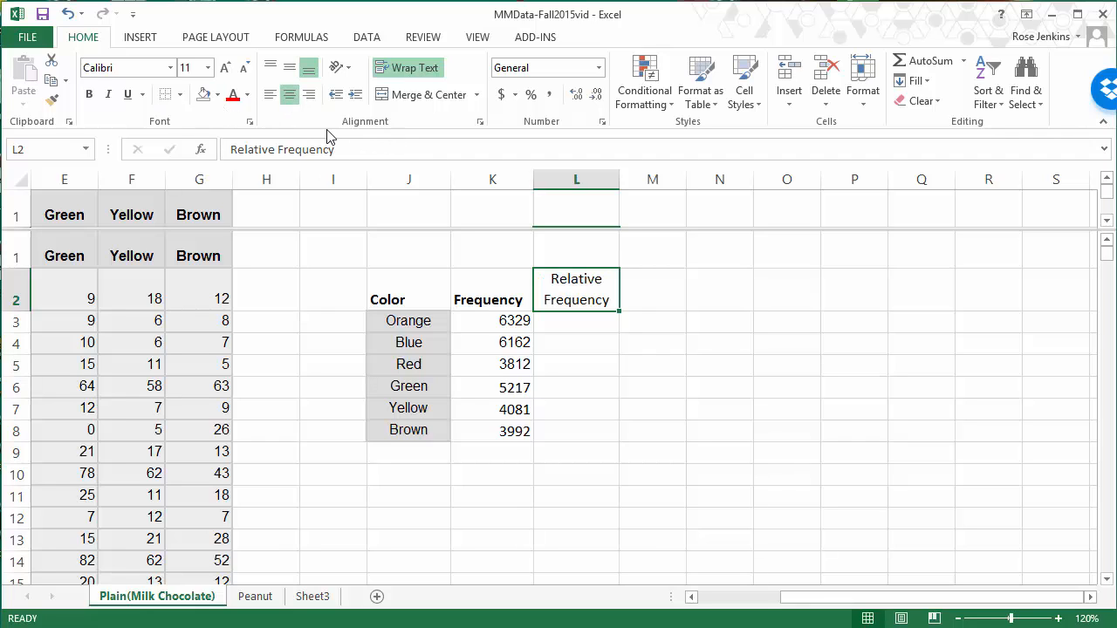
{"action": "left_click", "coordinate": [88, 94]}
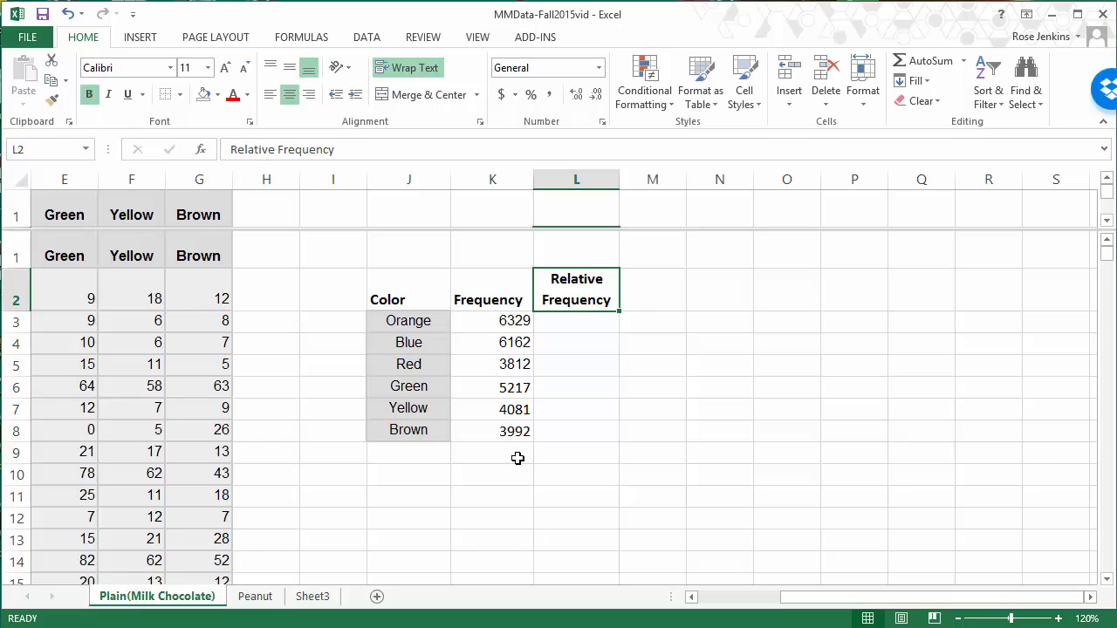
Step: Total the color frequencies K3:K8 in K9 with AutoSum
{"action": "left_click", "coordinate": [518, 458]}
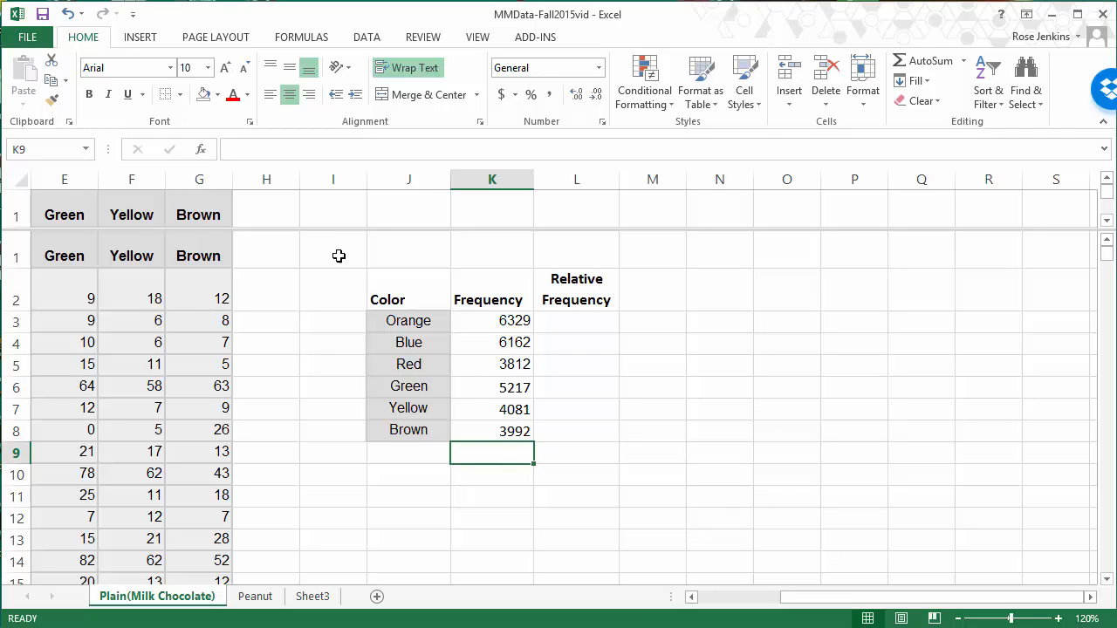
{"action": "left_click", "coordinate": [927, 61]}
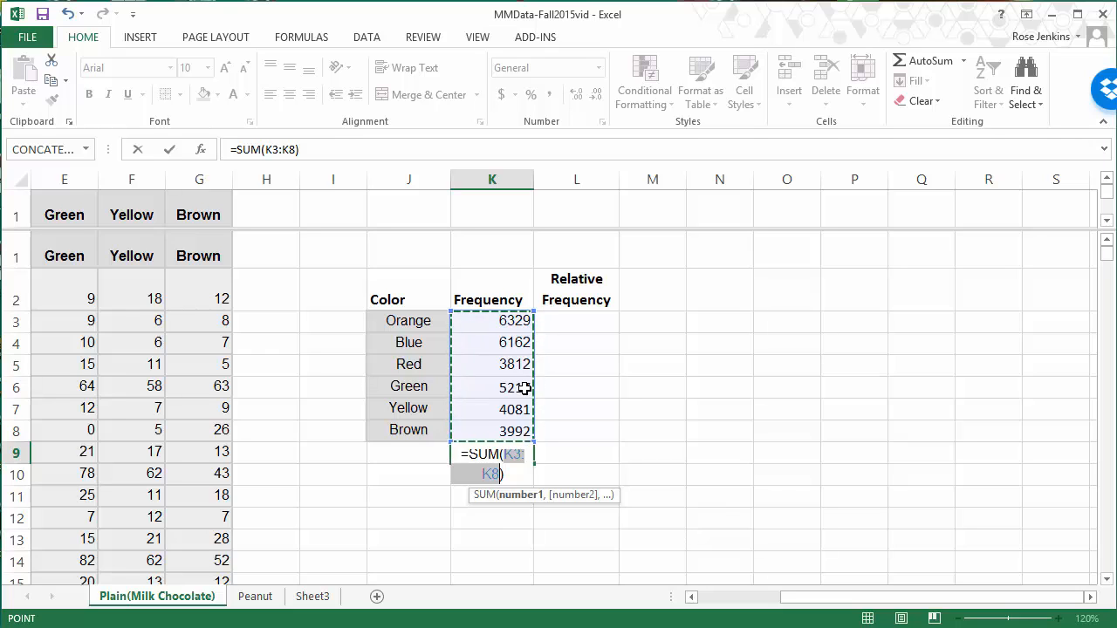
{"action": "key", "text": "Return"}
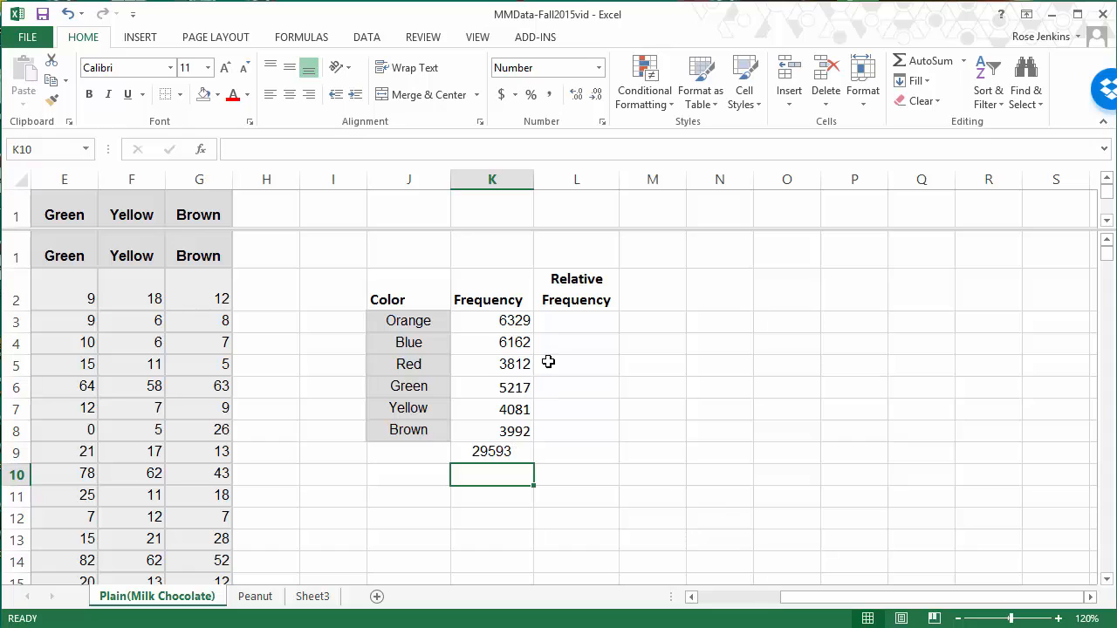
Step: Calculate the relative frequency of Orange in L3 with the formula =K3/K9
{"action": "left_click", "coordinate": [565, 316]}
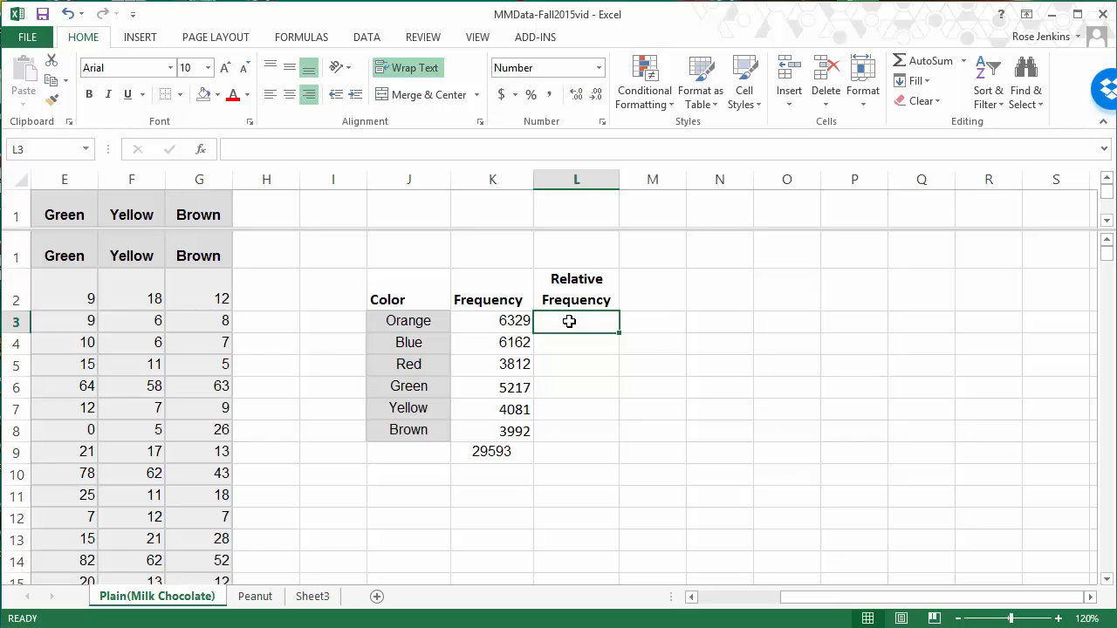
{"action": "type", "text": "="}
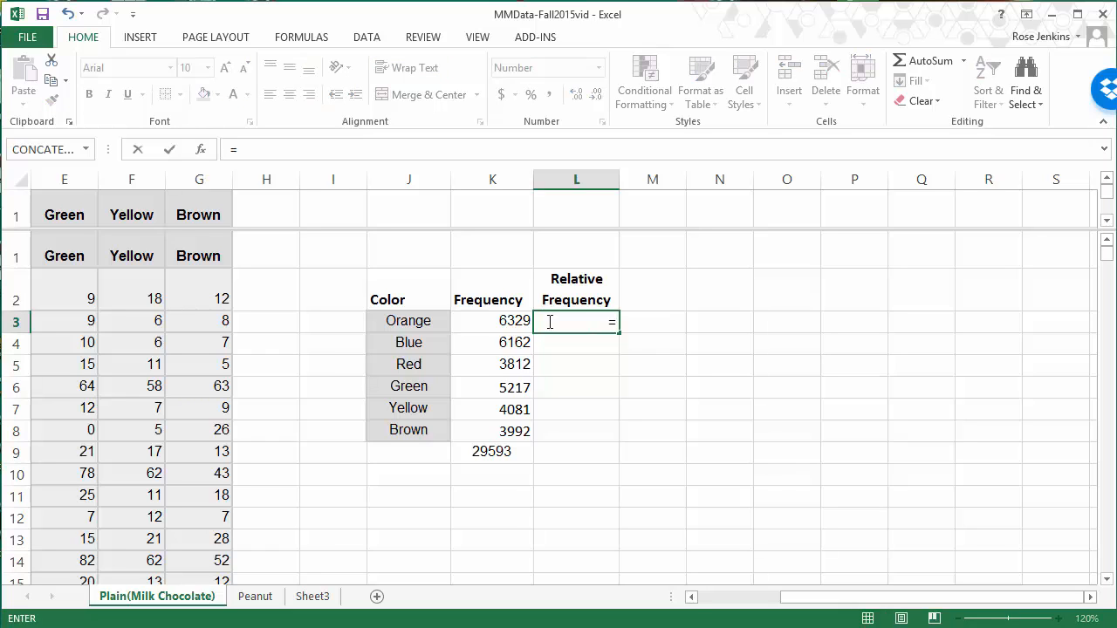
{"action": "left_click", "coordinate": [505, 322]}
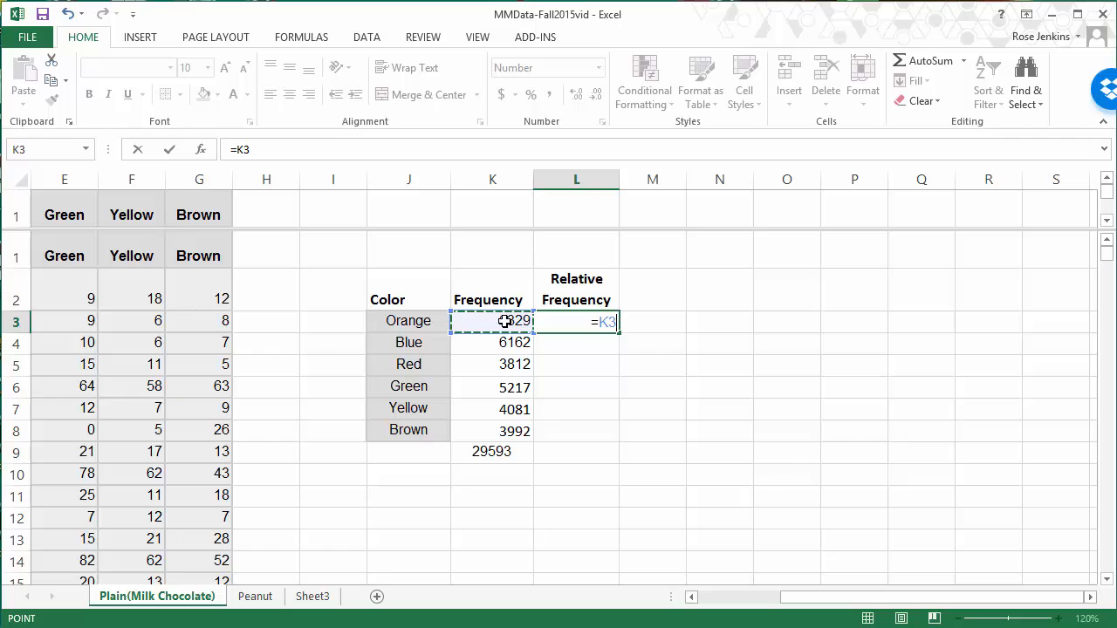
{"action": "type", "text": "/"}
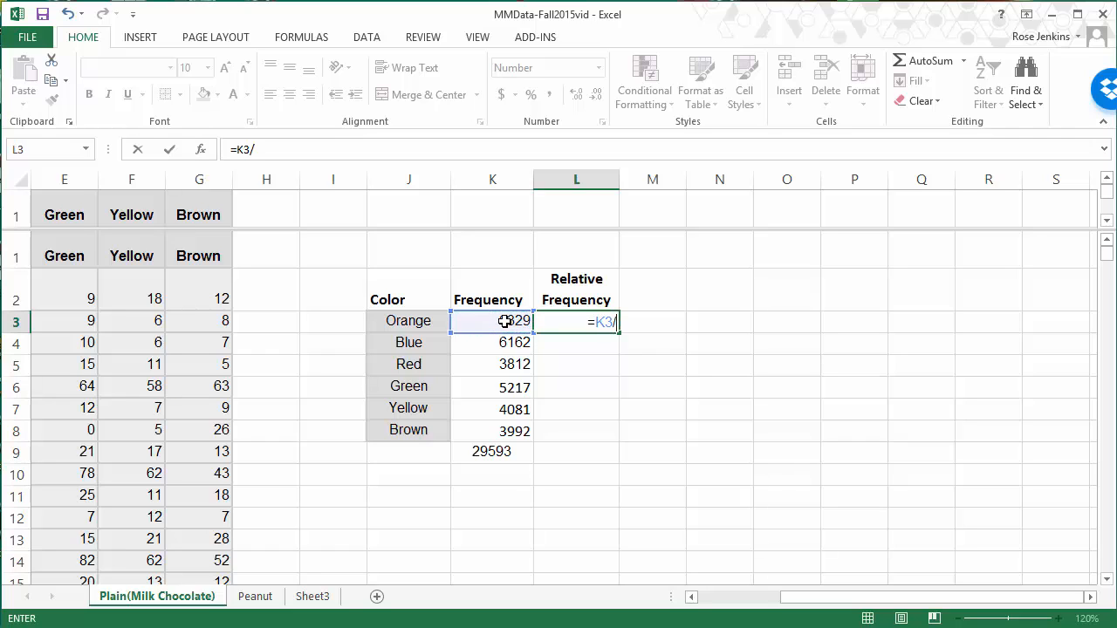
{"action": "left_click", "coordinate": [502, 454]}
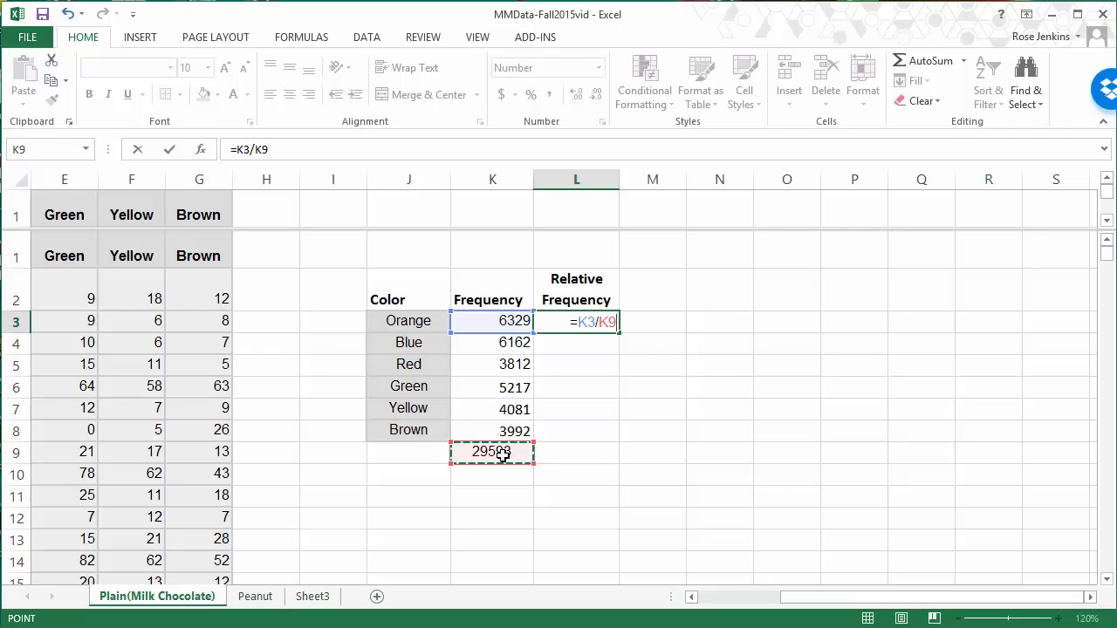
{"action": "key", "text": "Return"}
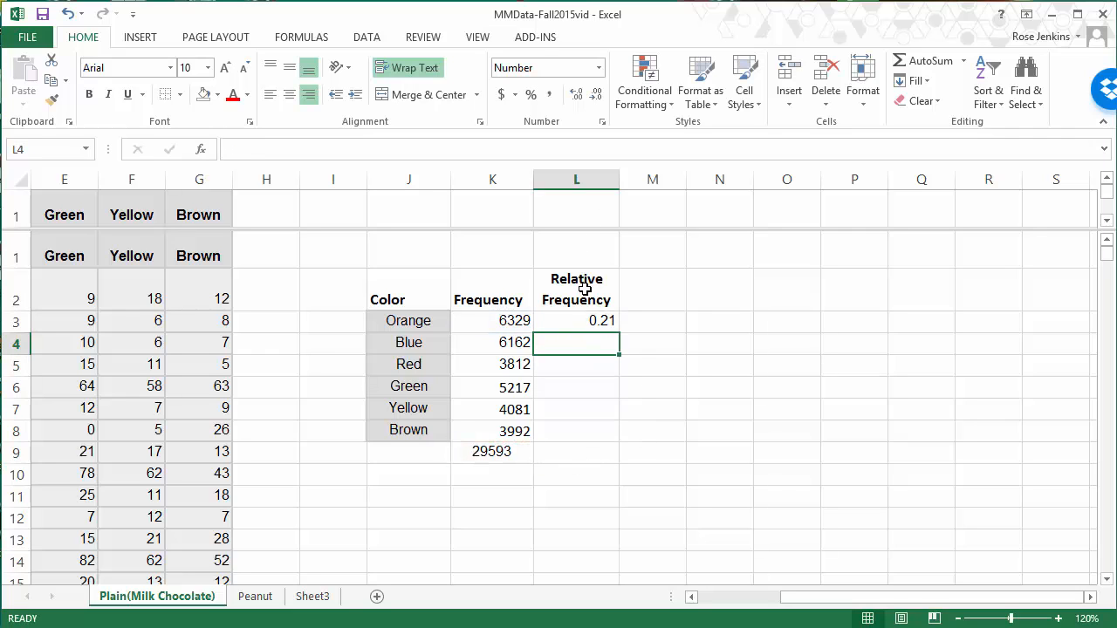
Step: Try filling the L3 formula down to L8 and inspect the cell references copied into L4 and L5
{"action": "left_click", "coordinate": [604, 323]}
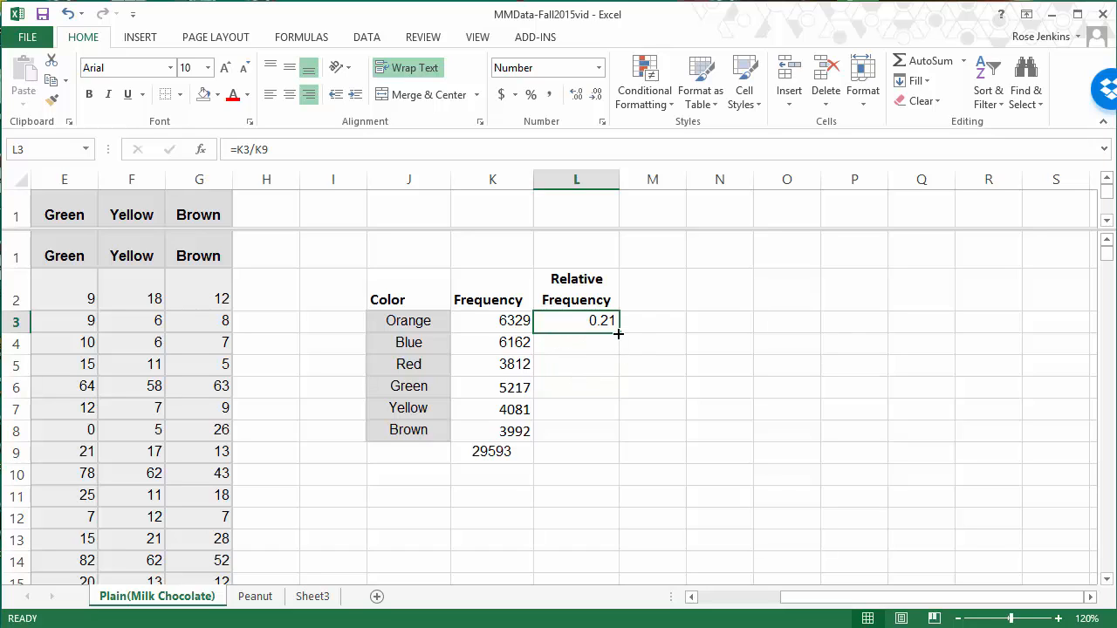
{"action": "left_click_drag", "start_coordinate": [617, 333], "coordinate": [604, 440]}
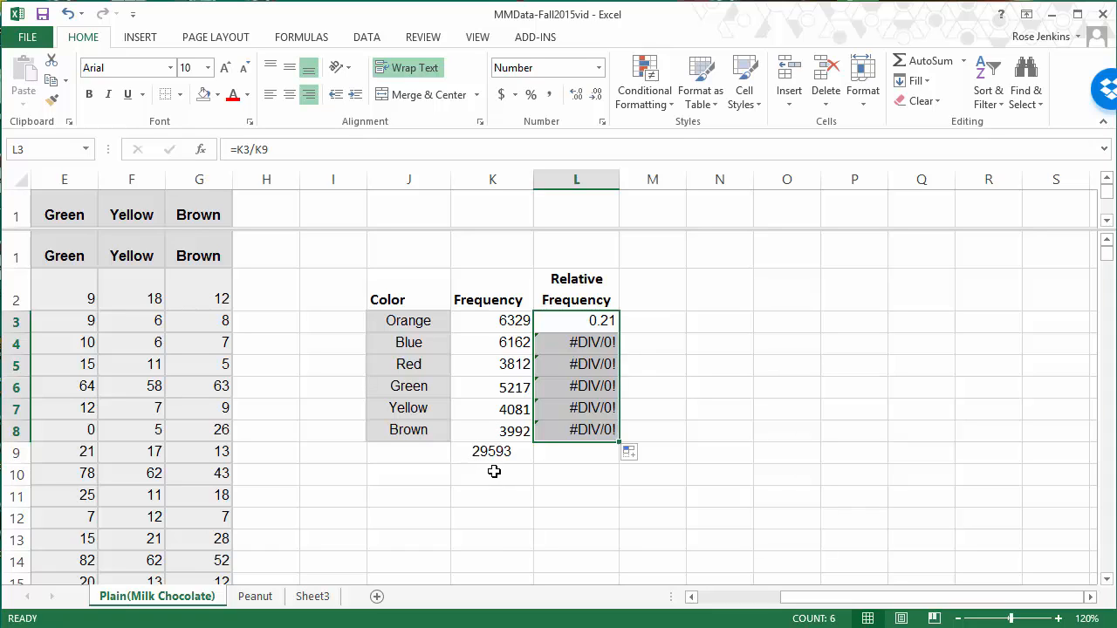
{"action": "double_click", "coordinate": [594, 342]}
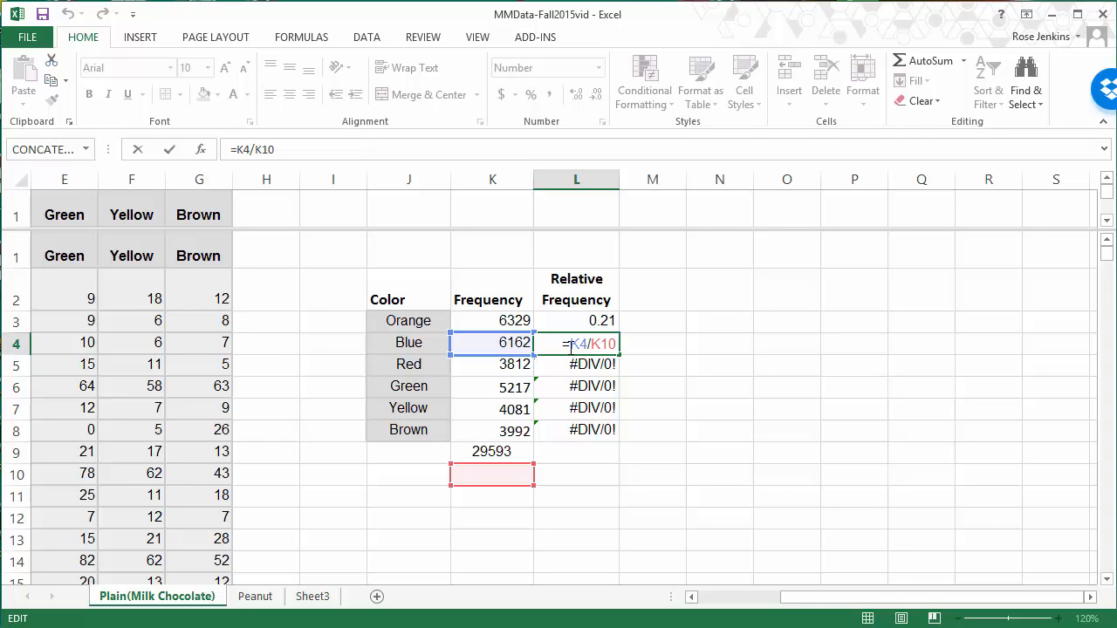
{"action": "key", "text": "Return"}
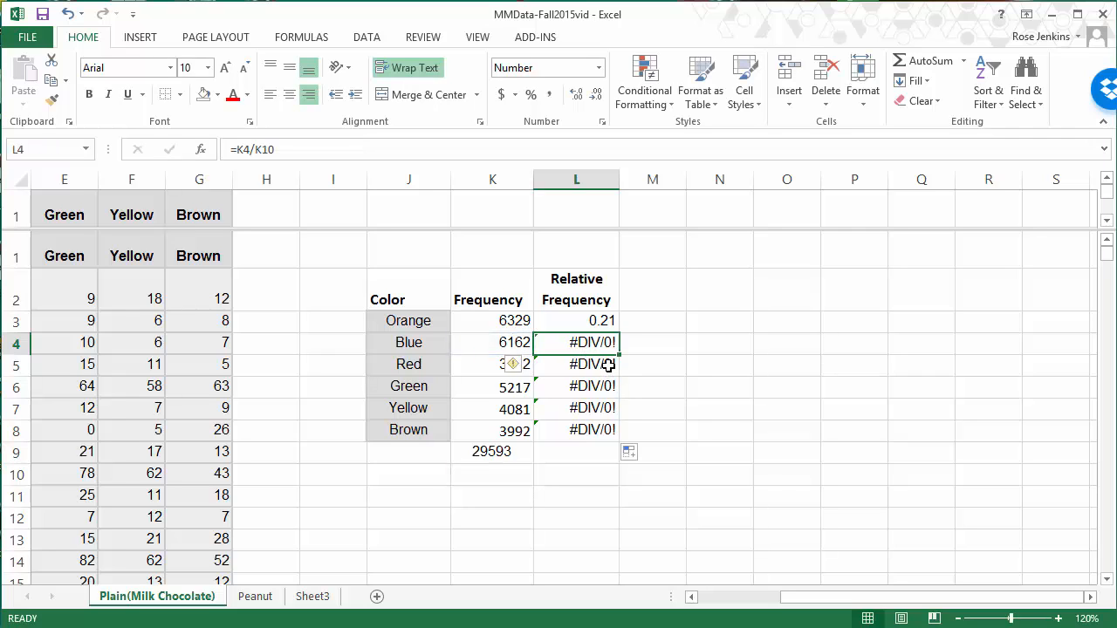
{"action": "double_click", "coordinate": [605, 366]}
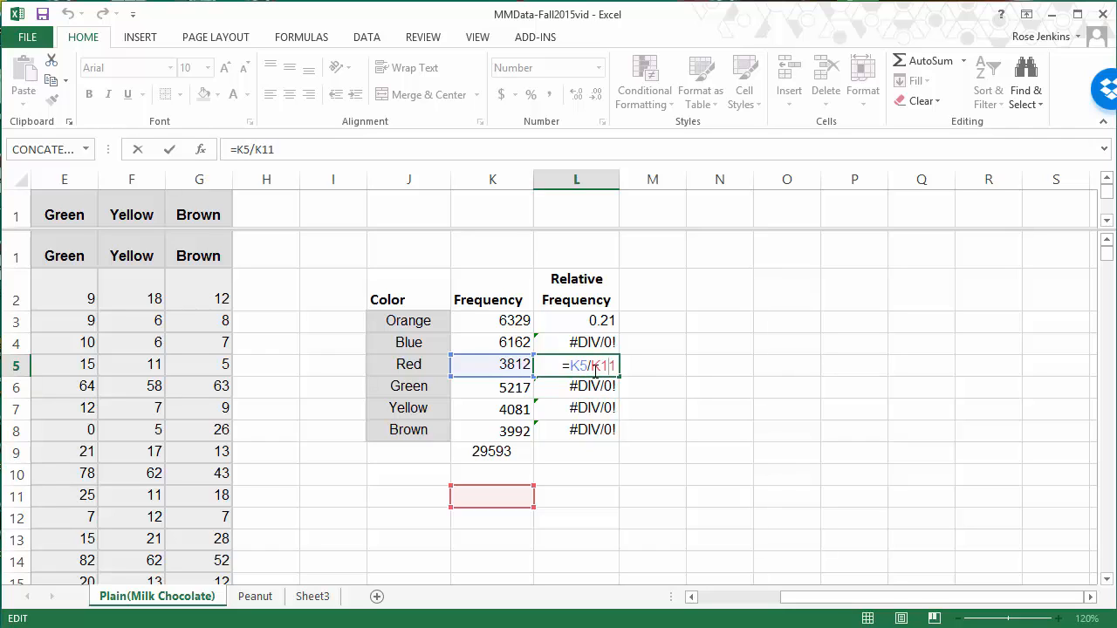
{"action": "key", "text": "Escape"}
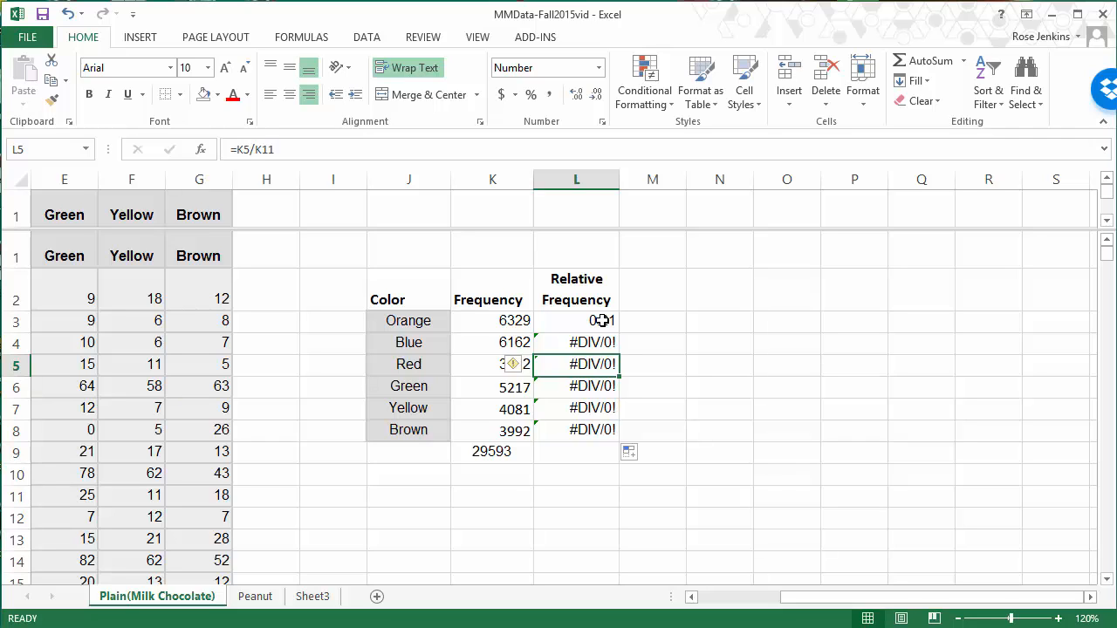
Step: Change the formula in L3 to =K3/K$9 and fill it down to L8
{"action": "left_click", "coordinate": [602, 320]}
{"action": "double_click", "coordinate": [600, 321]}
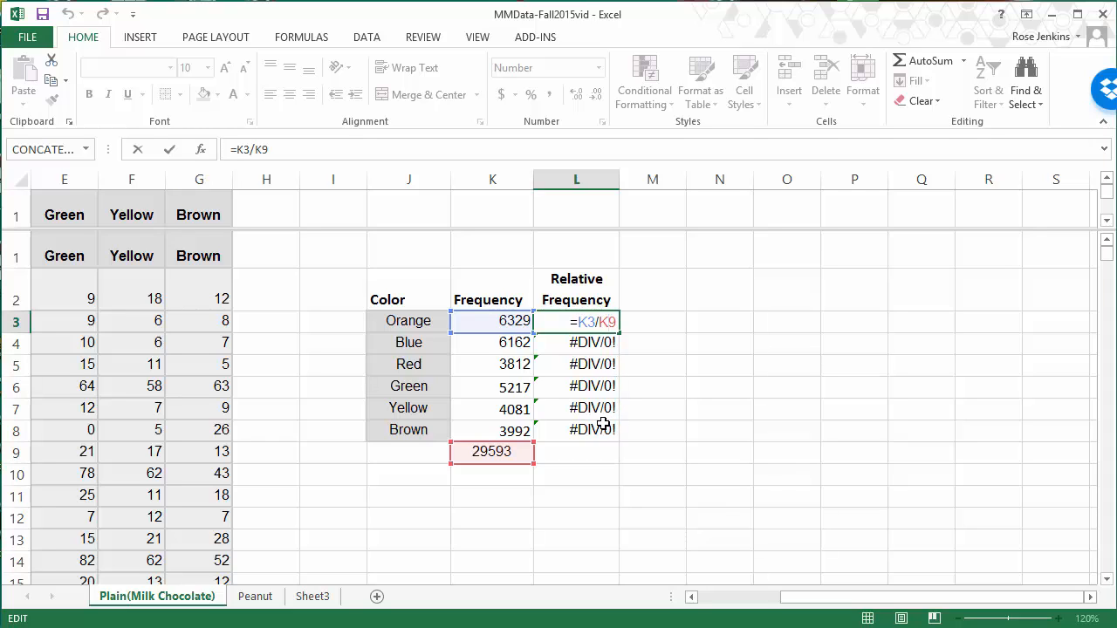
{"action": "type", "text": "$"}
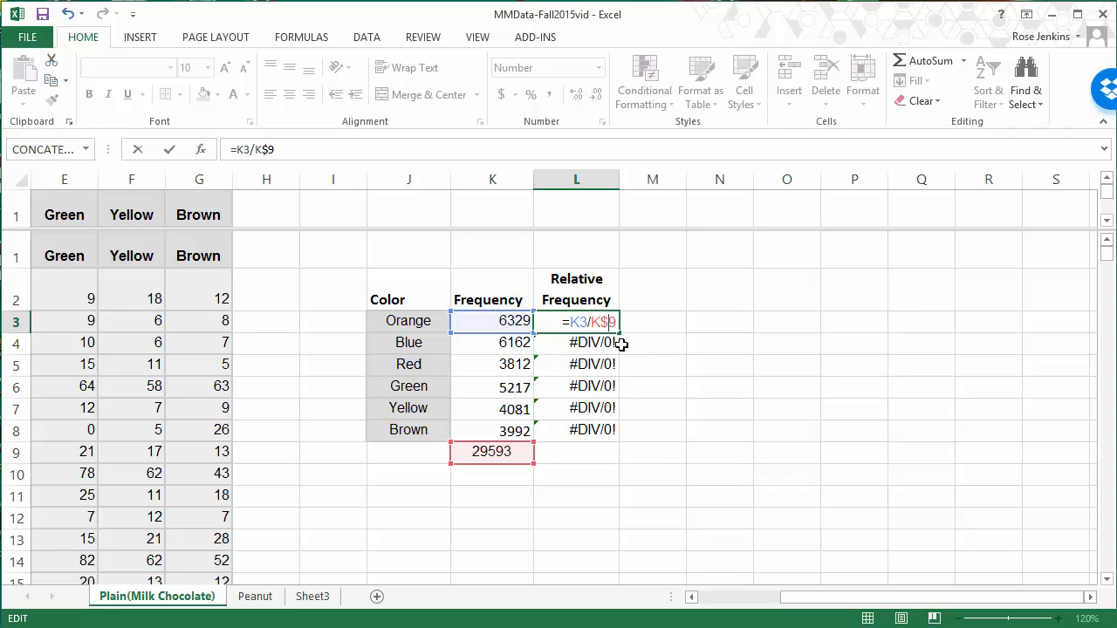
{"action": "key", "text": "Return"}
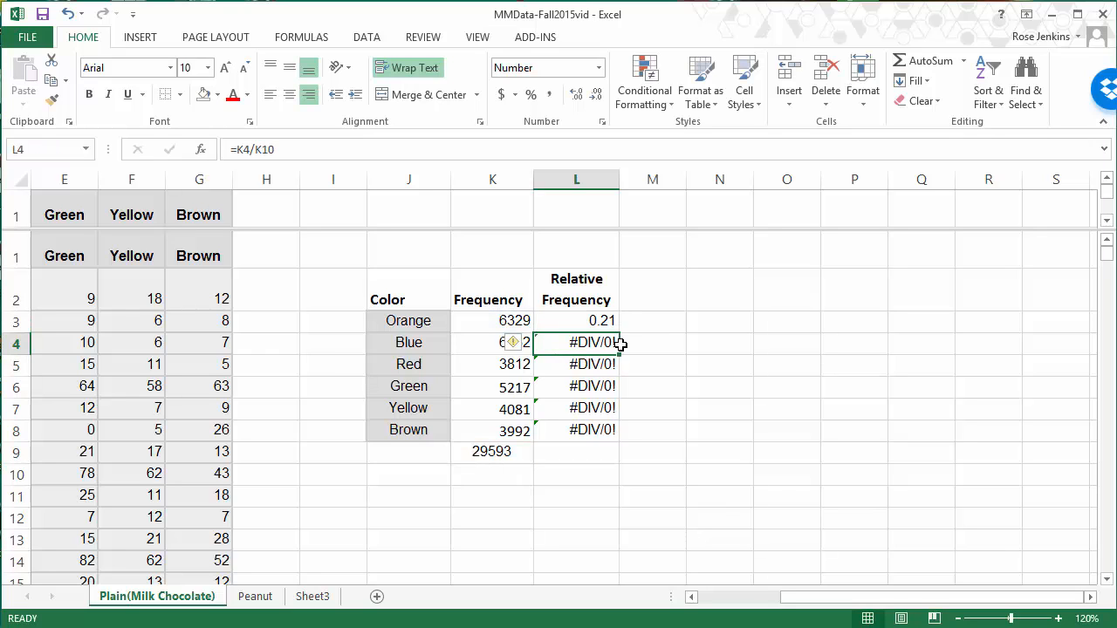
{"action": "left_click", "coordinate": [609, 321]}
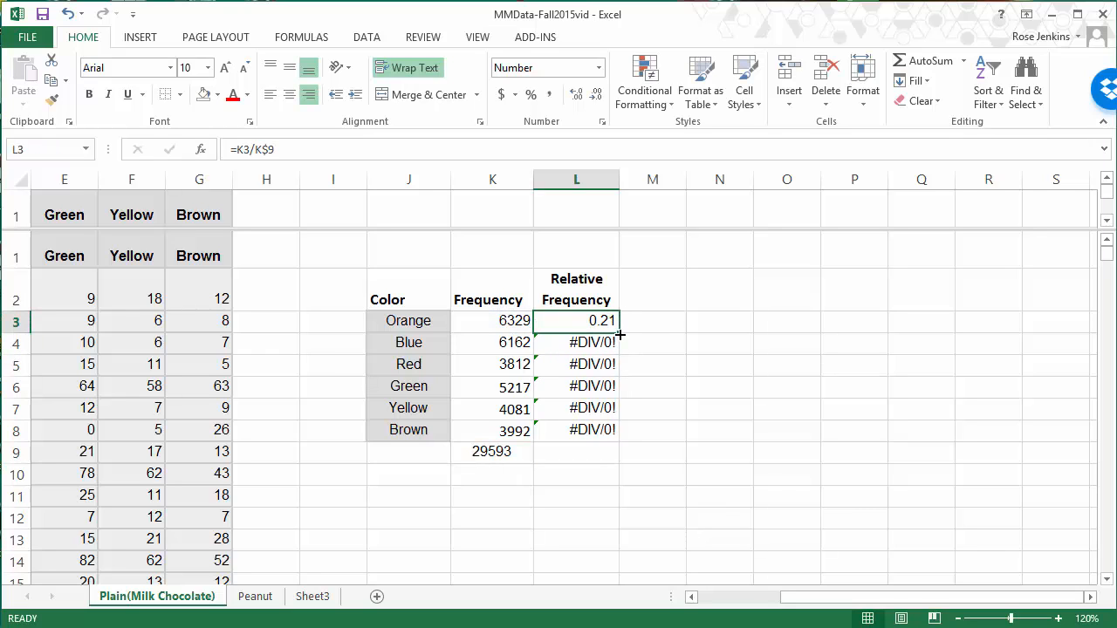
{"action": "left_click_drag", "start_coordinate": [618, 332], "coordinate": [619, 441]}
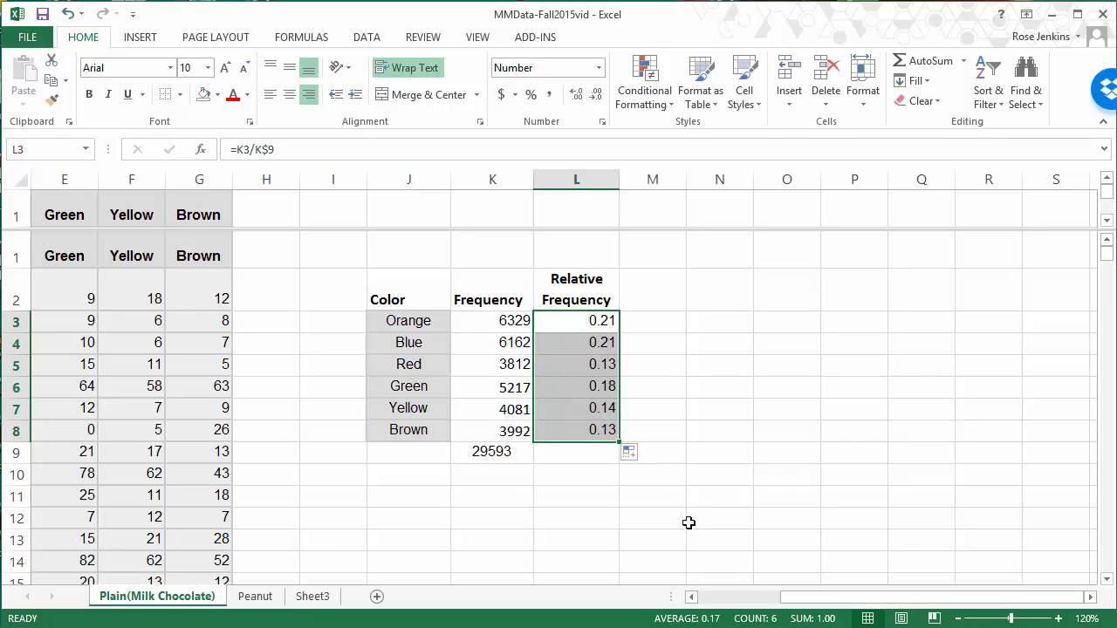
Step: Check the formula in L8 and copy the total formula from K9 across to L9
{"action": "double_click", "coordinate": [603, 436]}
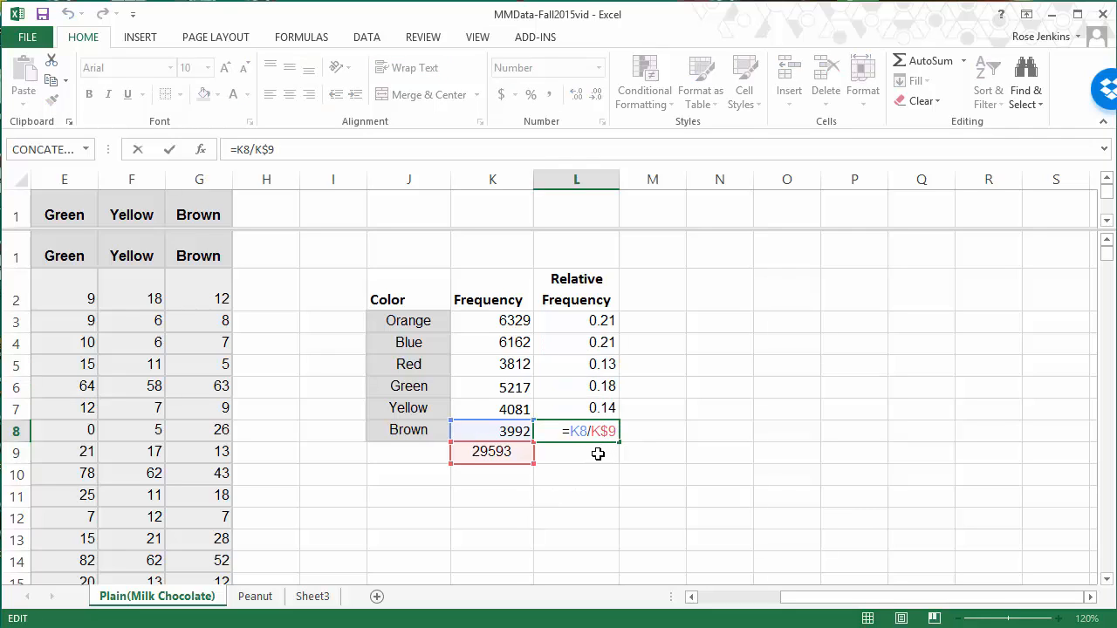
{"action": "left_click", "coordinate": [506, 451]}
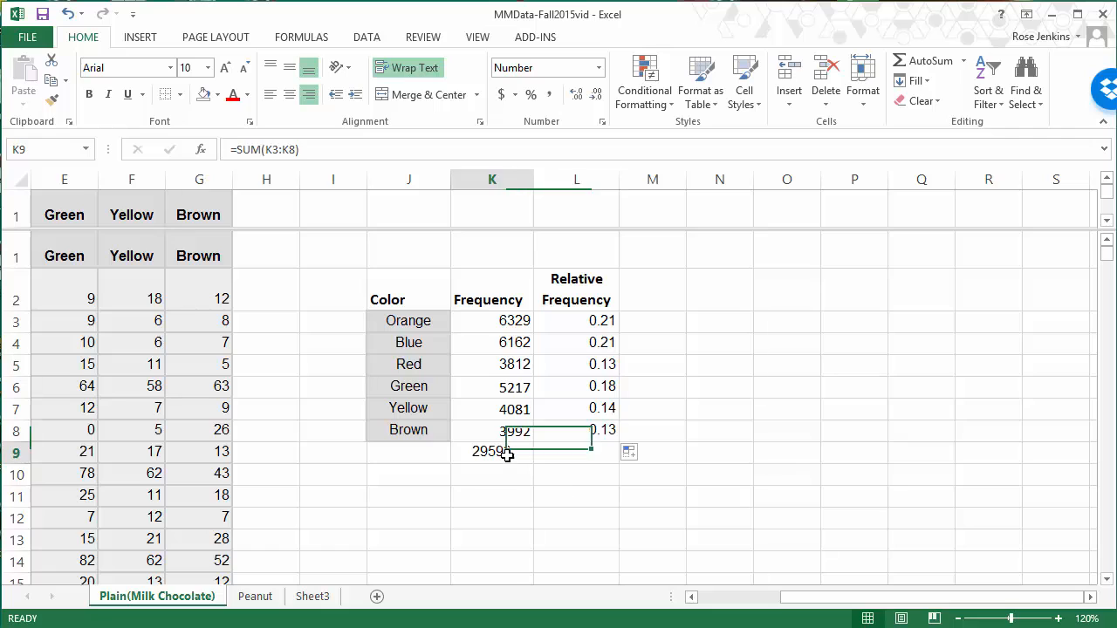
{"action": "left_click_drag", "start_coordinate": [534, 463], "coordinate": [593, 458]}
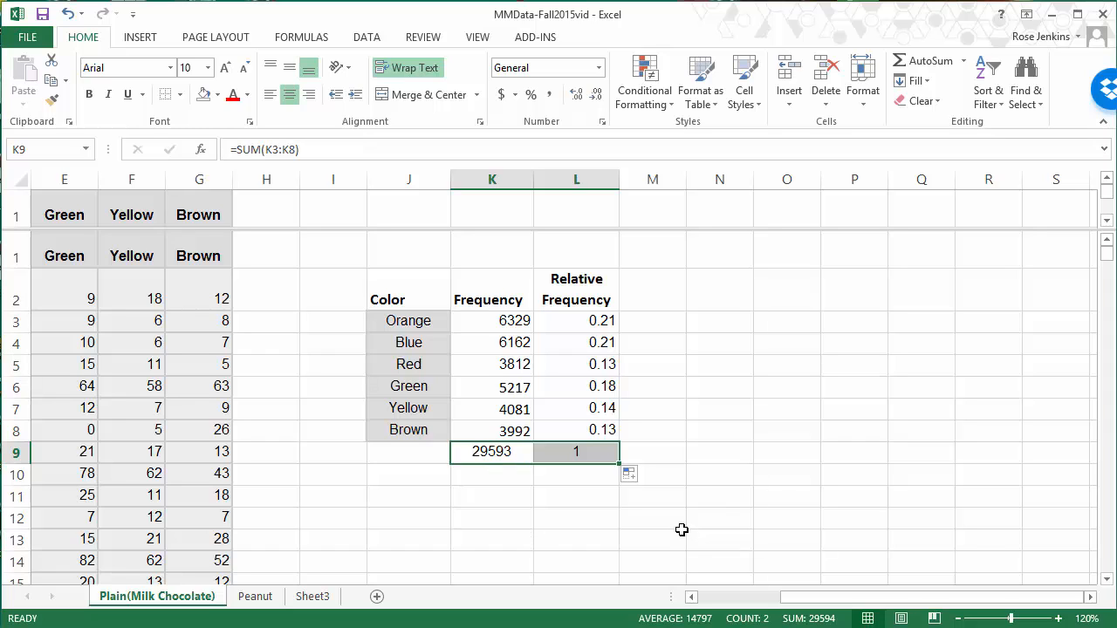
Step: Enter the title "Color Distribution of a Sample of Plain M&Ms" in J1 above the color table
{"action": "left_click", "coordinate": [429, 254]}
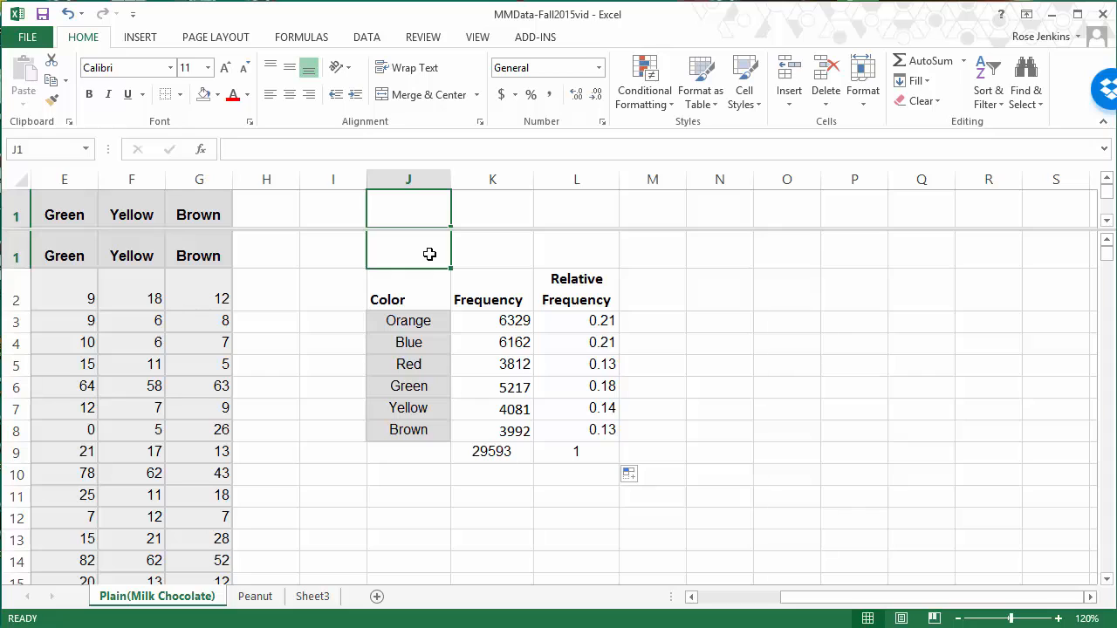
{"action": "type", "text": "D"}
{"action": "key", "text": "BackSpace"}
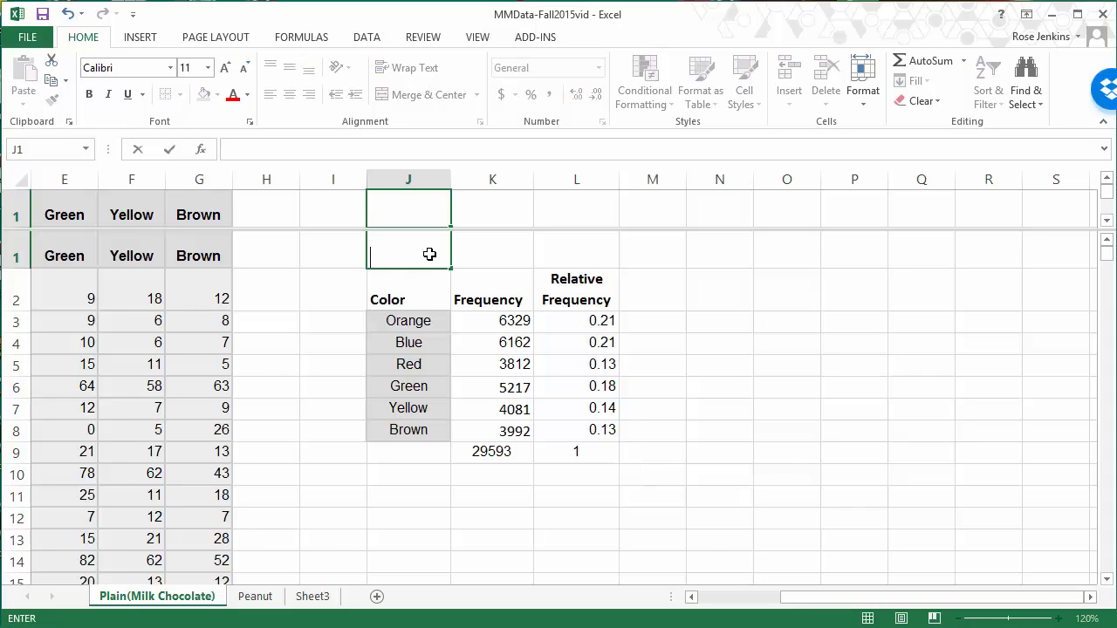
{"action": "type", "text": "Color Di"}
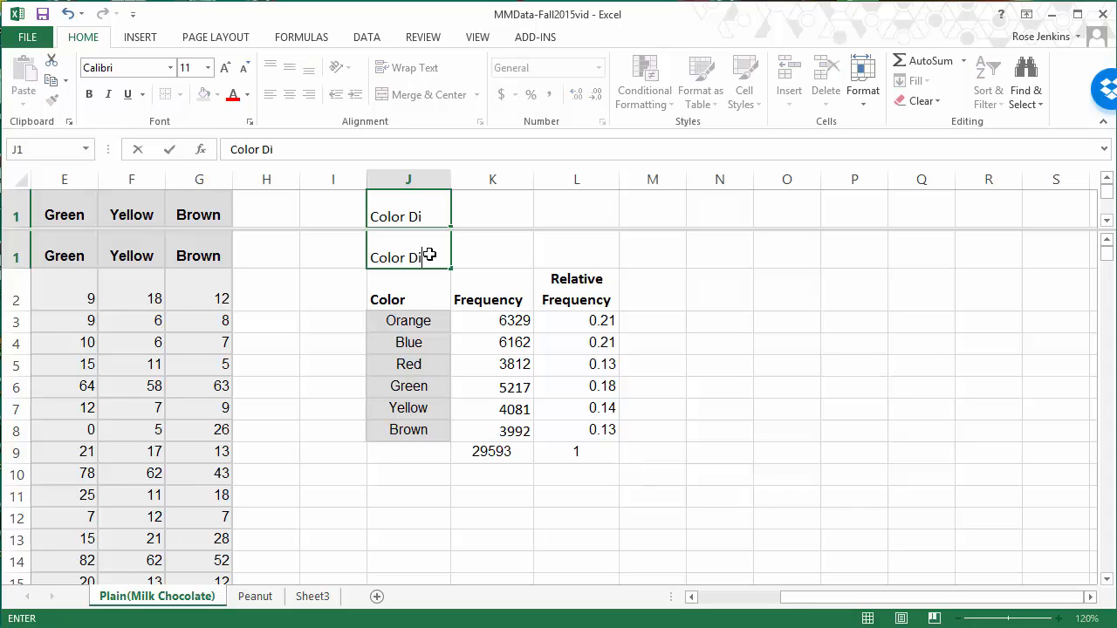
{"action": "type", "text": "stribution of a Sammple"}
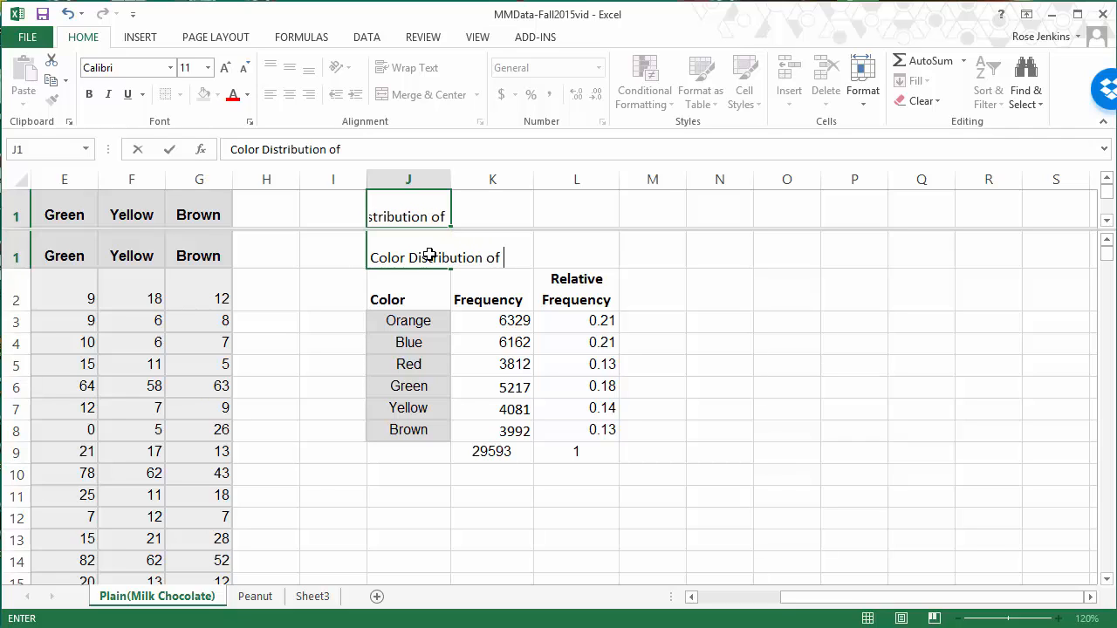
{"action": "key", "text": "BackSpace"}
{"action": "key", "text": "BackSpace"}
{"action": "key", "text": "BackSpace"}
{"action": "key", "text": "BackSpace"}
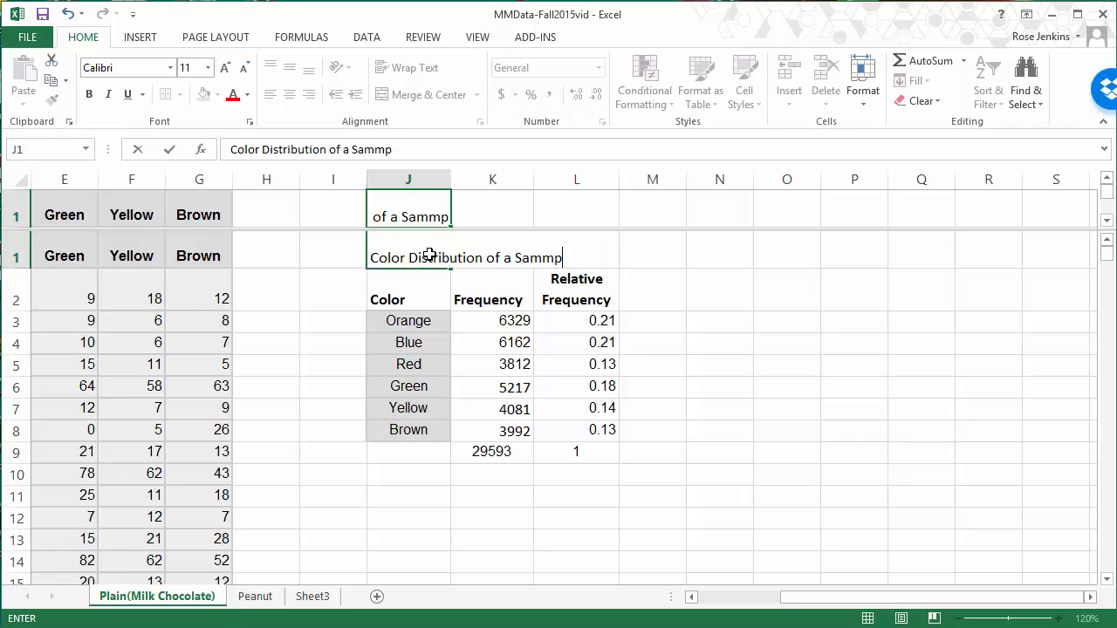
{"action": "type", "text": "ple of "}
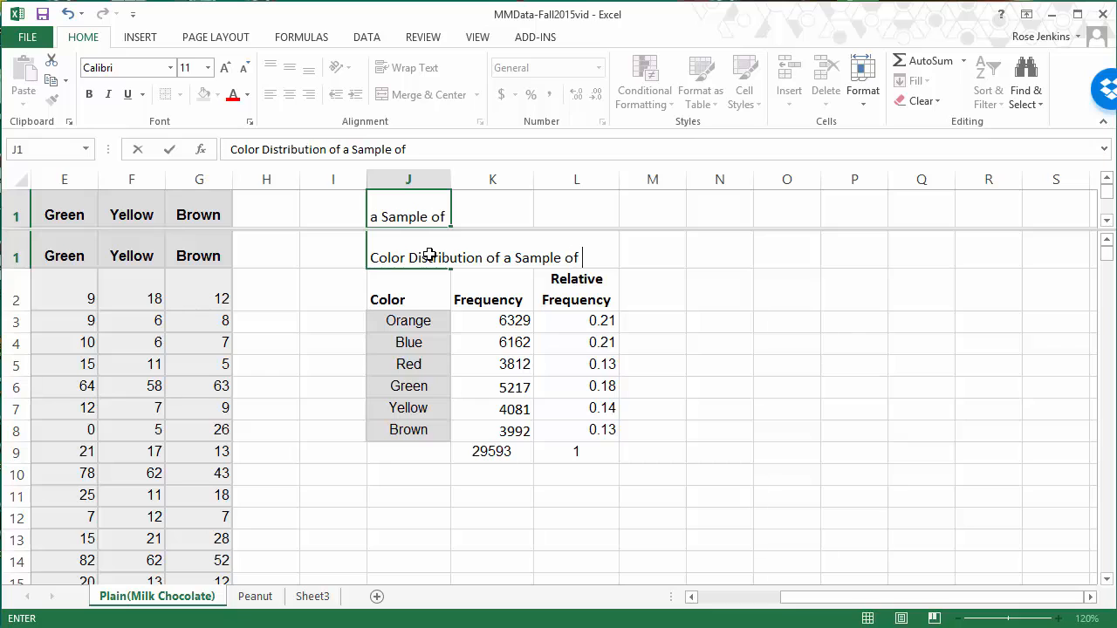
{"action": "type", "text": "P"}
{"action": "key", "text": "BackSpace"}
{"action": "type", "text": "Plain M&M"}
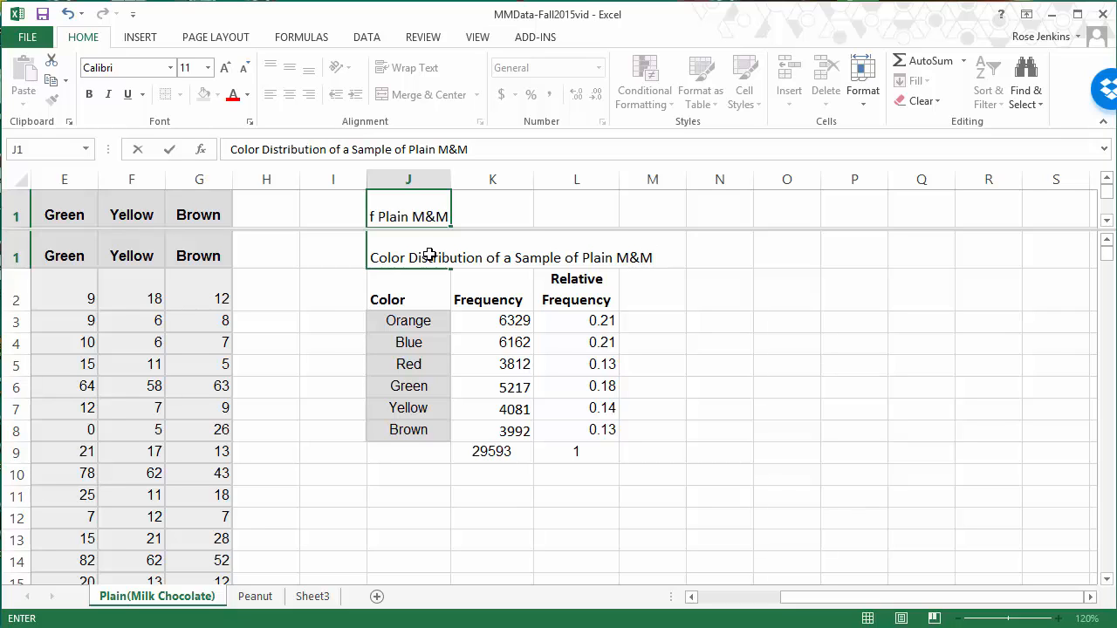
{"action": "type", "text": "s"}
{"action": "key", "text": "Return"}
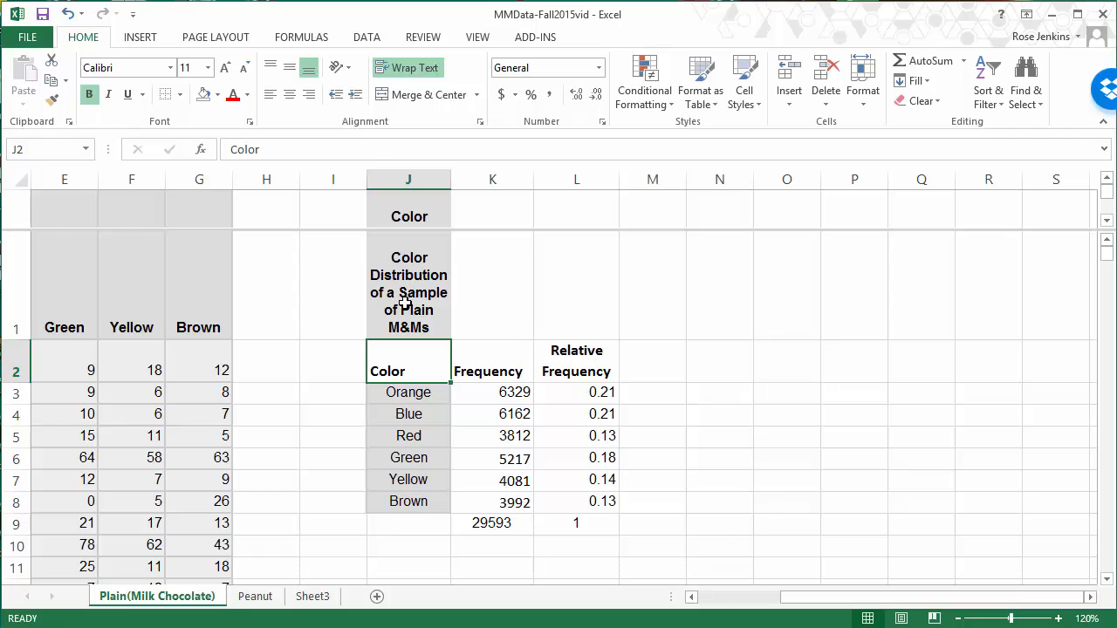
Step: Merge and center the table title across J1:L1 and enlarge its font to 16 points
{"action": "left_click_drag", "start_coordinate": [404, 302], "coordinate": [577, 304]}
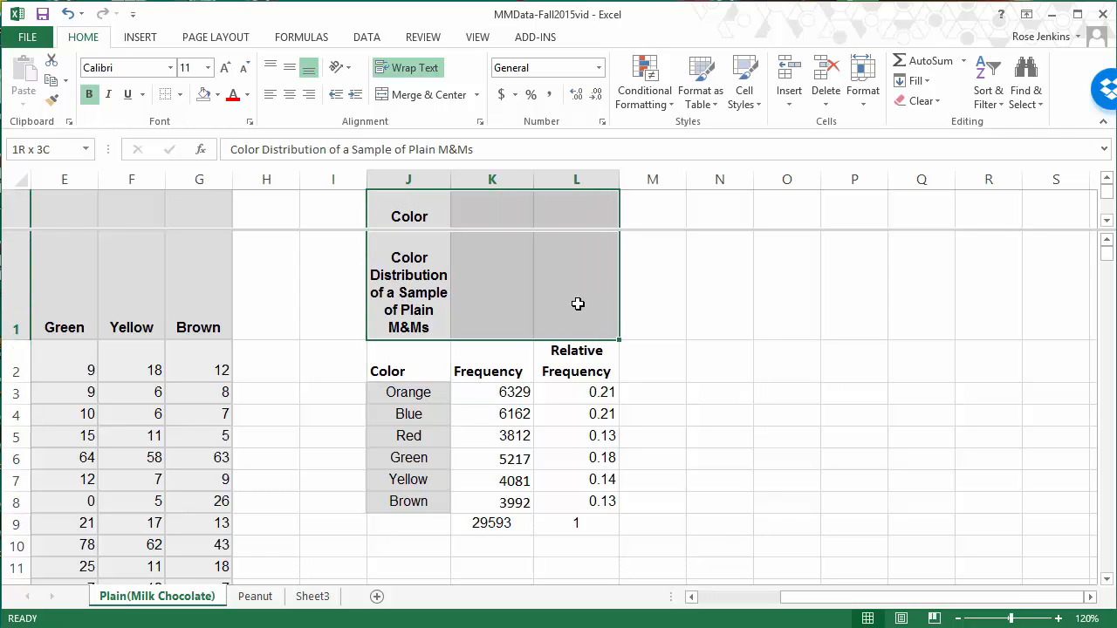
{"action": "left_click", "coordinate": [442, 96]}
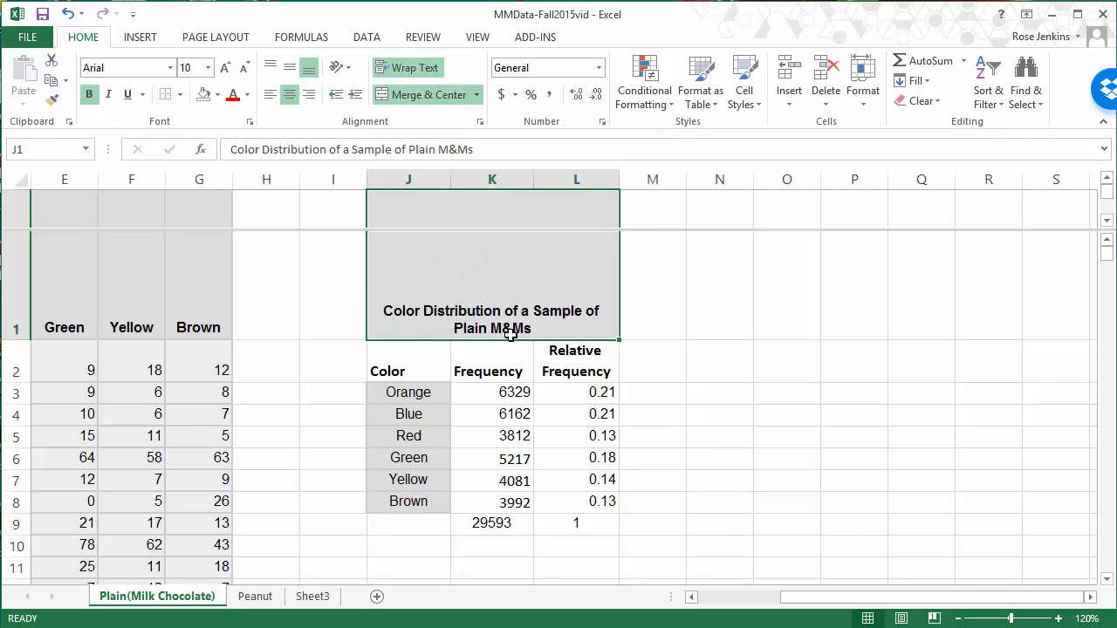
{"action": "left_click", "coordinate": [226, 68]}
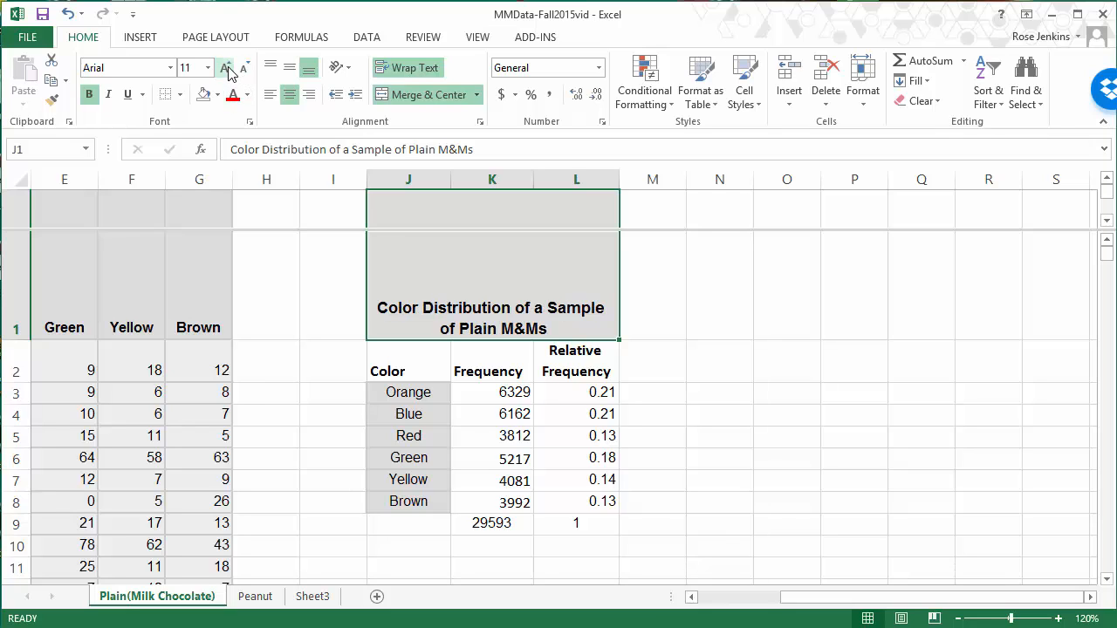
{"action": "left_click", "coordinate": [226, 68]}
{"action": "left_click", "coordinate": [226, 68]}
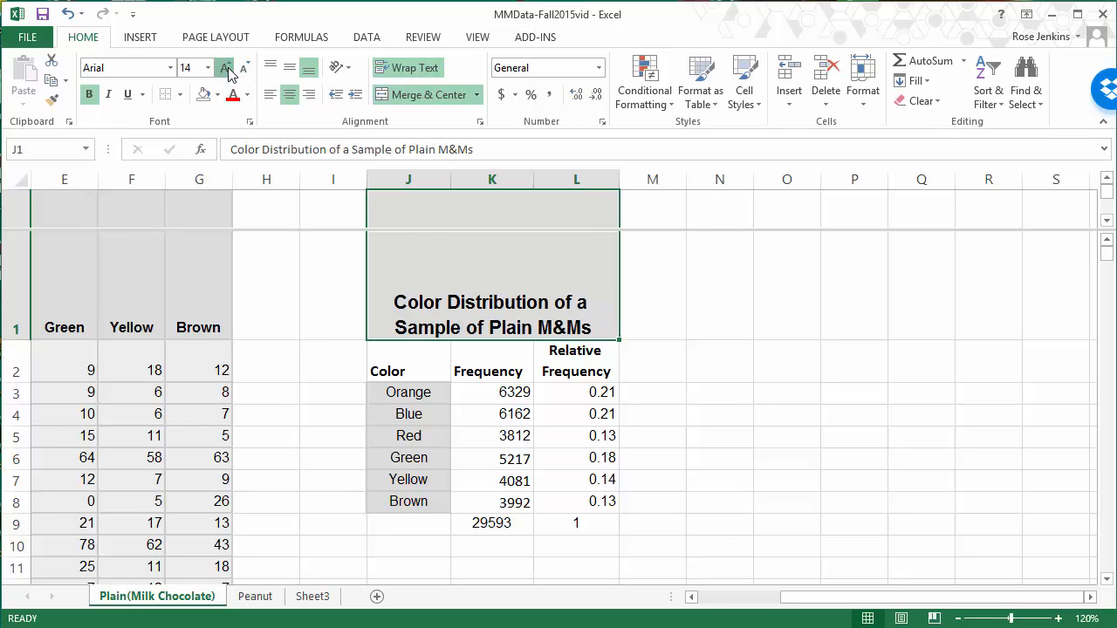
{"action": "left_click", "coordinate": [226, 68]}
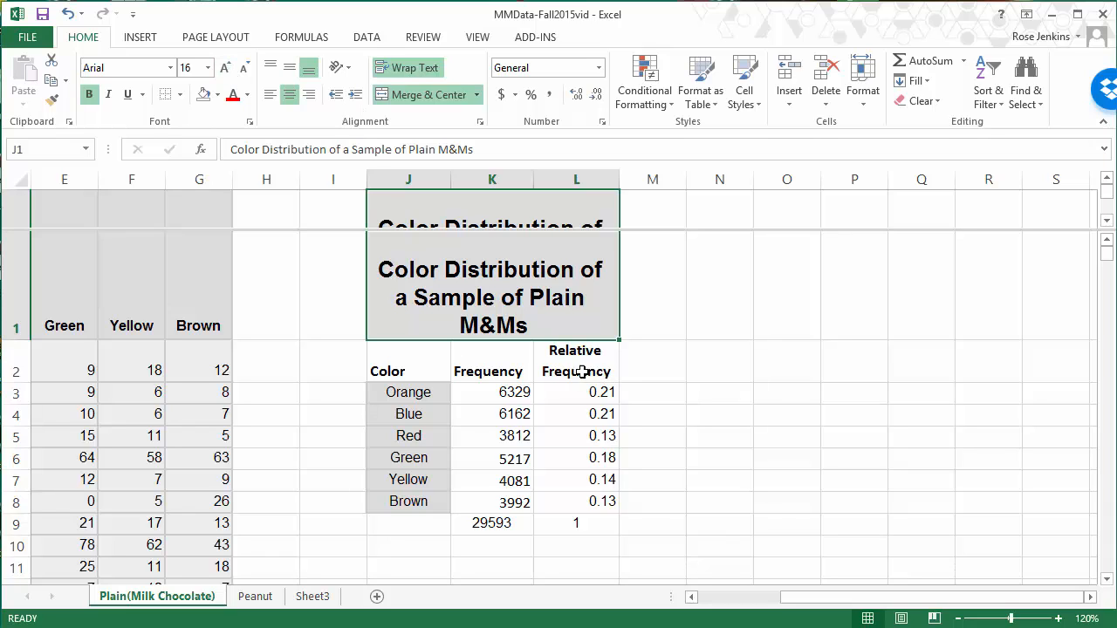
{"action": "left_click", "coordinate": [668, 371]}
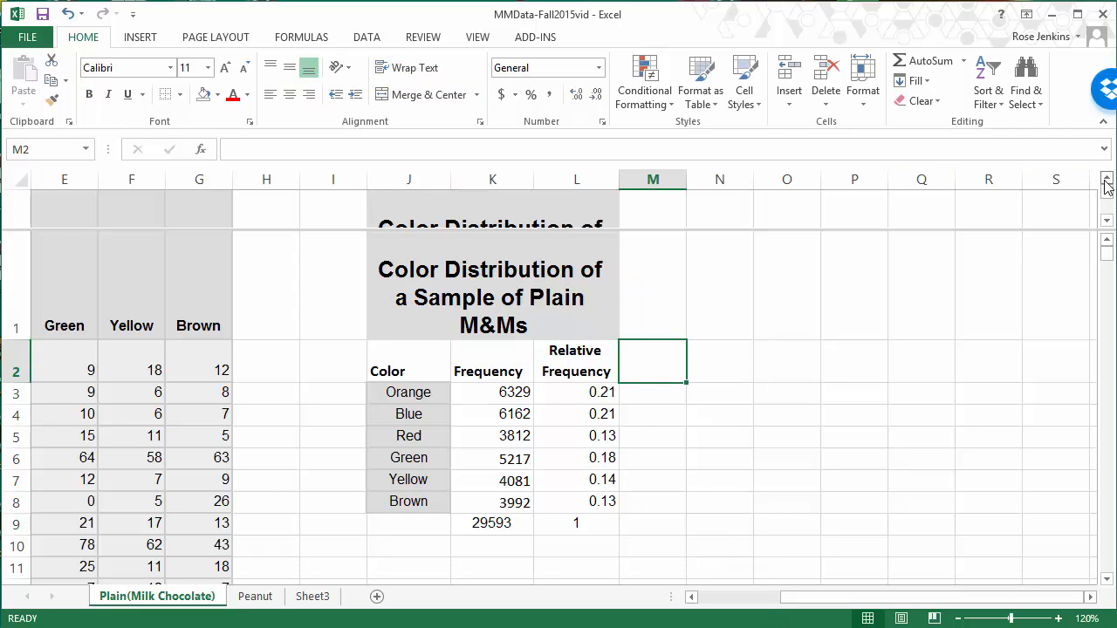
Step: Remove the worksheet's horizontal window split and copy the titled color table in J1:L8
{"action": "double_click", "coordinate": [1041, 231]}
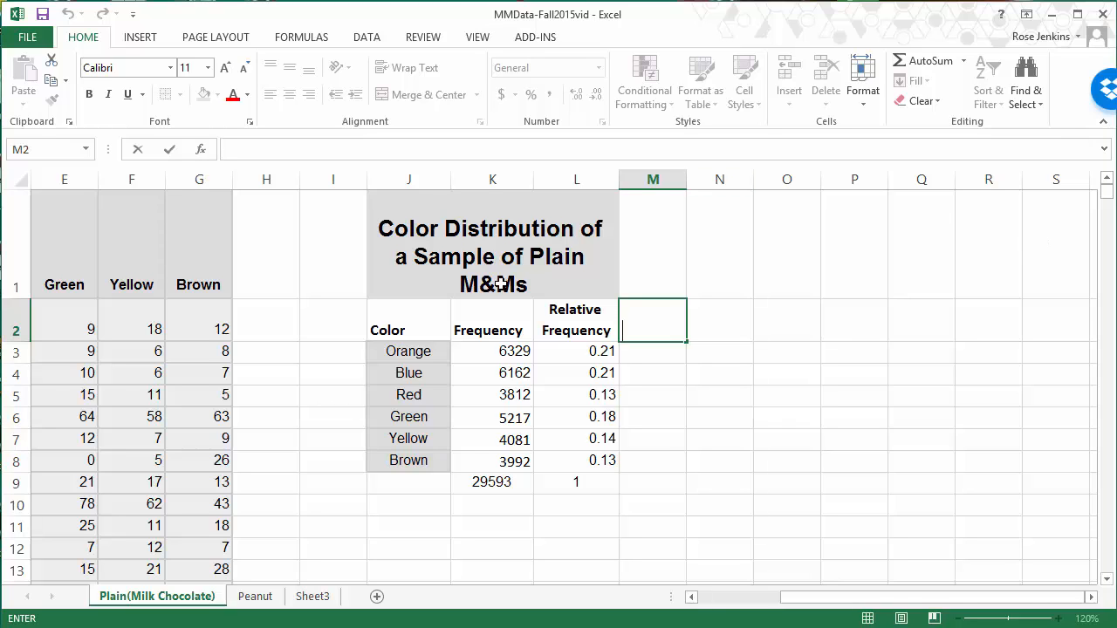
{"action": "left_click_drag", "start_coordinate": [397, 244], "coordinate": [548, 460]}
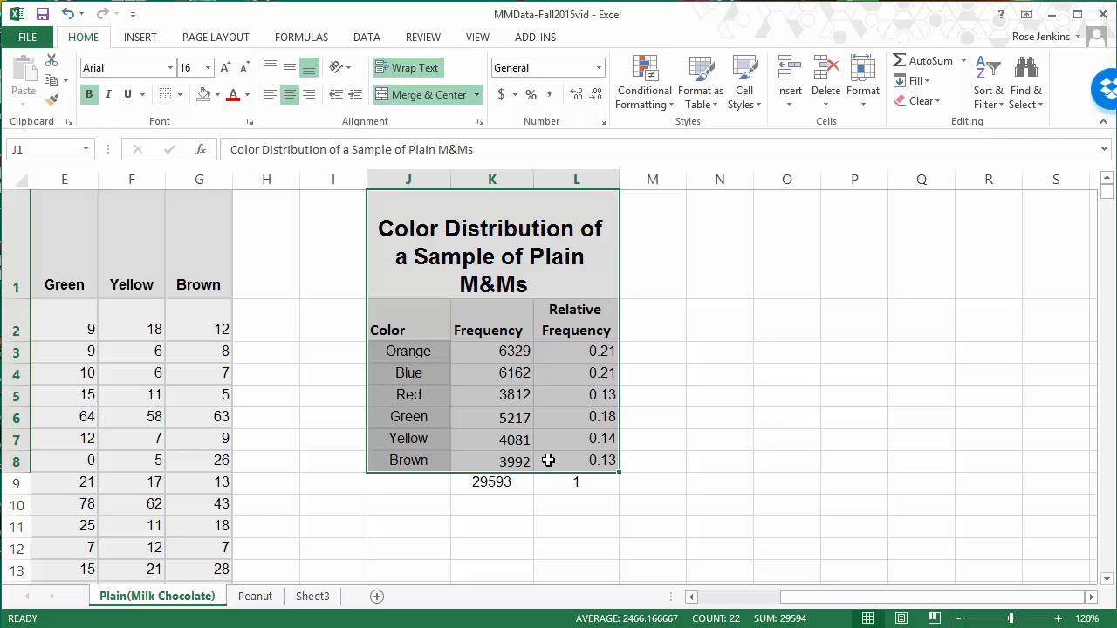
{"action": "key", "text": "ctrl+c"}
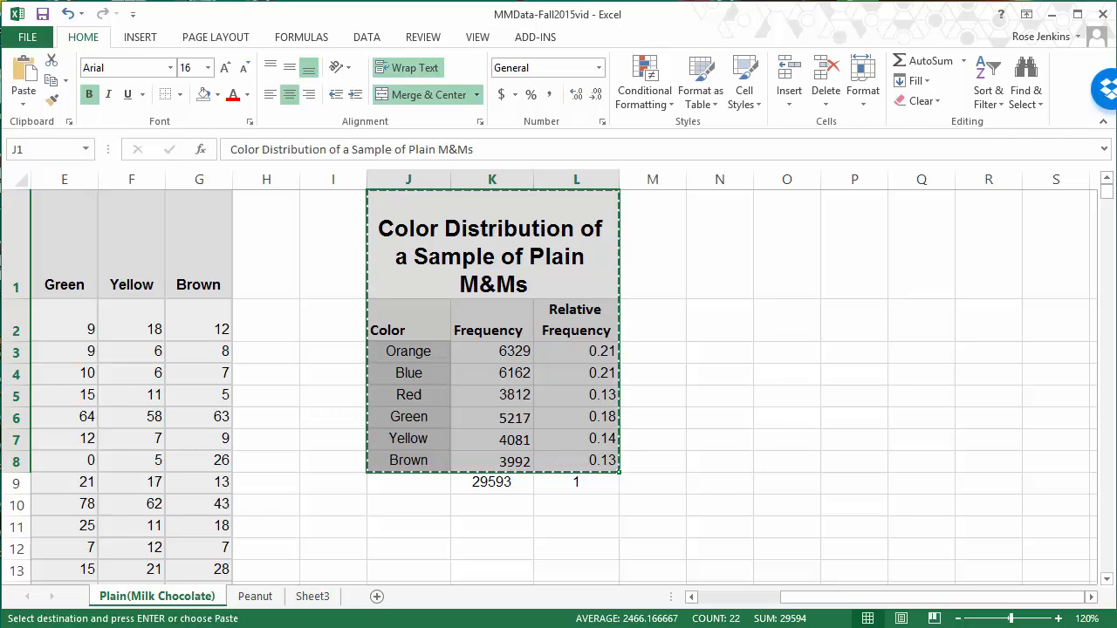
Step: Switch to the blank Word document, enter the heading "M*M Color Distribution Analysis" and paste the copied table below it
{"action": "key", "text": "alt+Tab"}
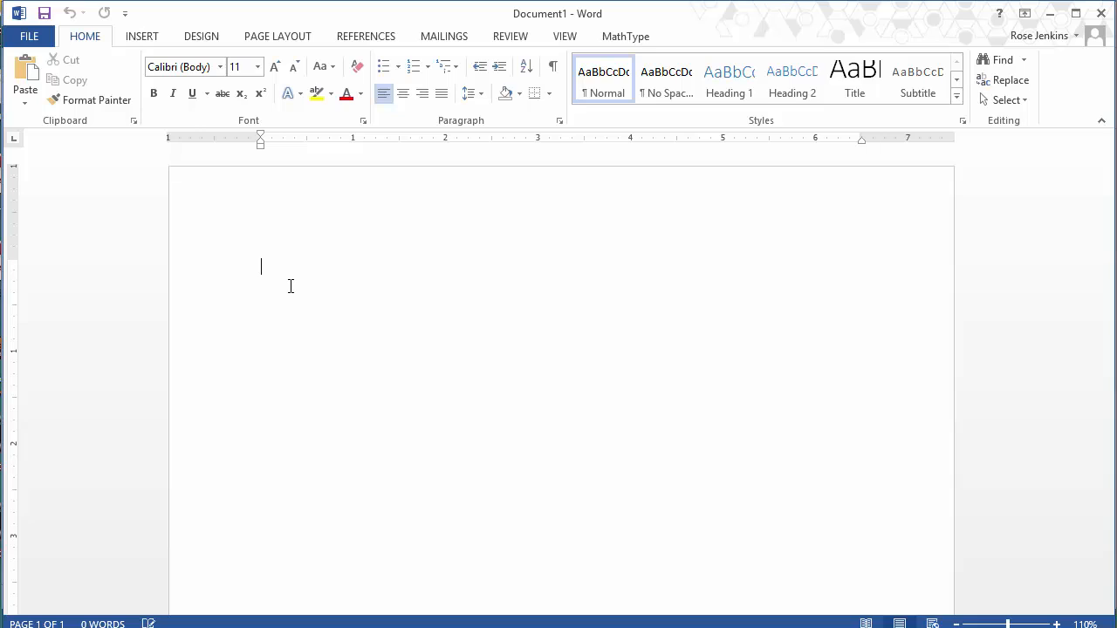
{"action": "type", "text": "M*M Color Distribution Analysis"}
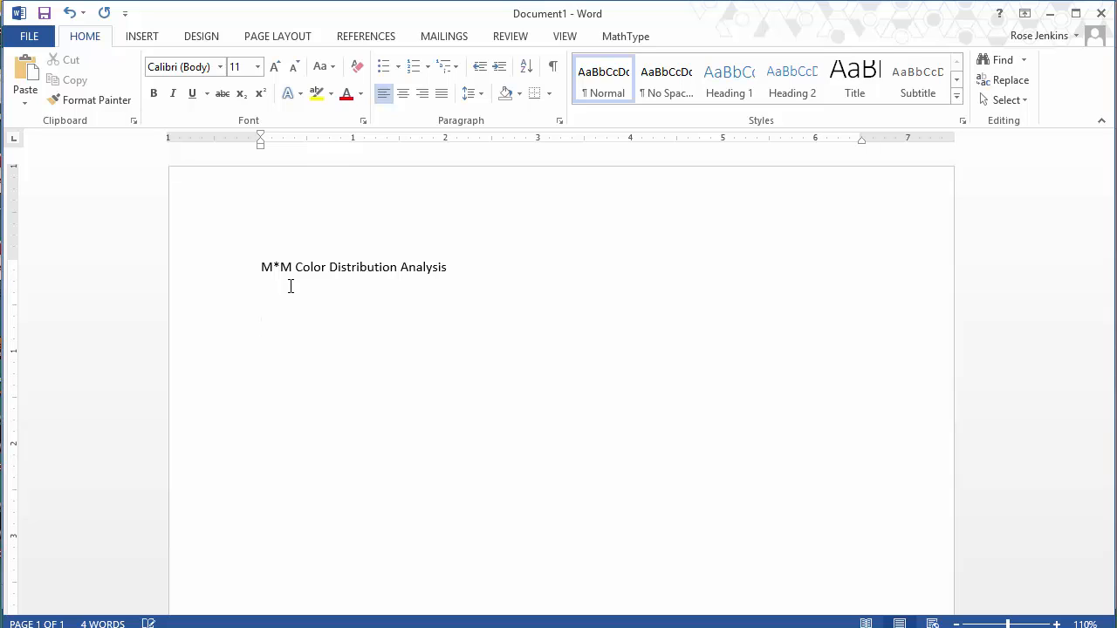
{"action": "key", "text": "ctrl+v"}
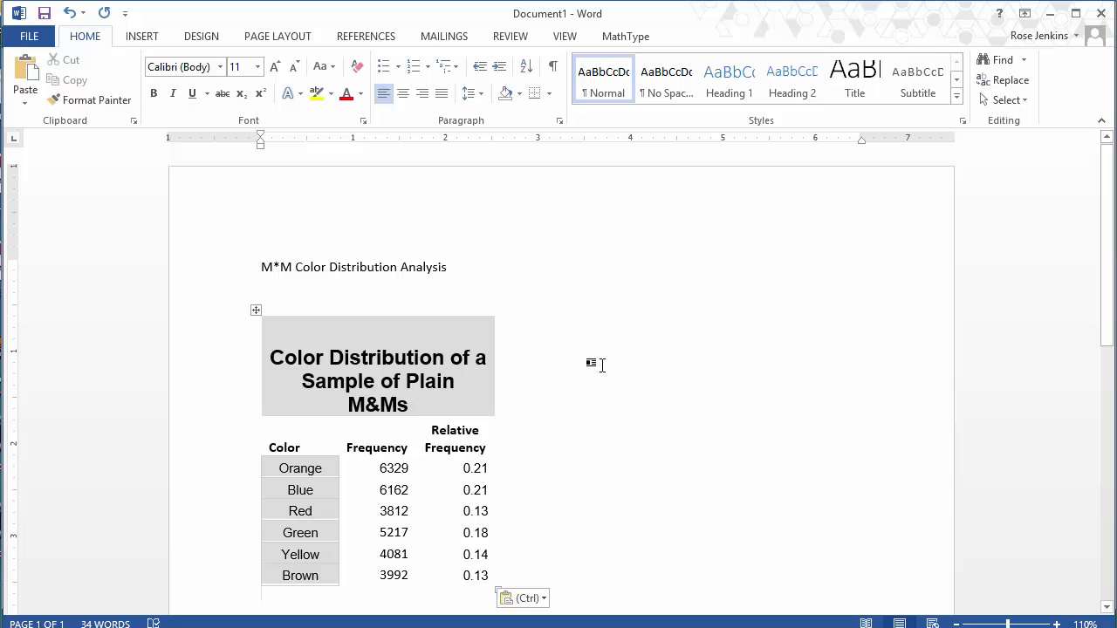
{"action": "left_click", "coordinate": [698, 411]}
{"action": "scroll", "coordinate": [698, 412], "scroll_direction": "down", "scroll_amount": 5}
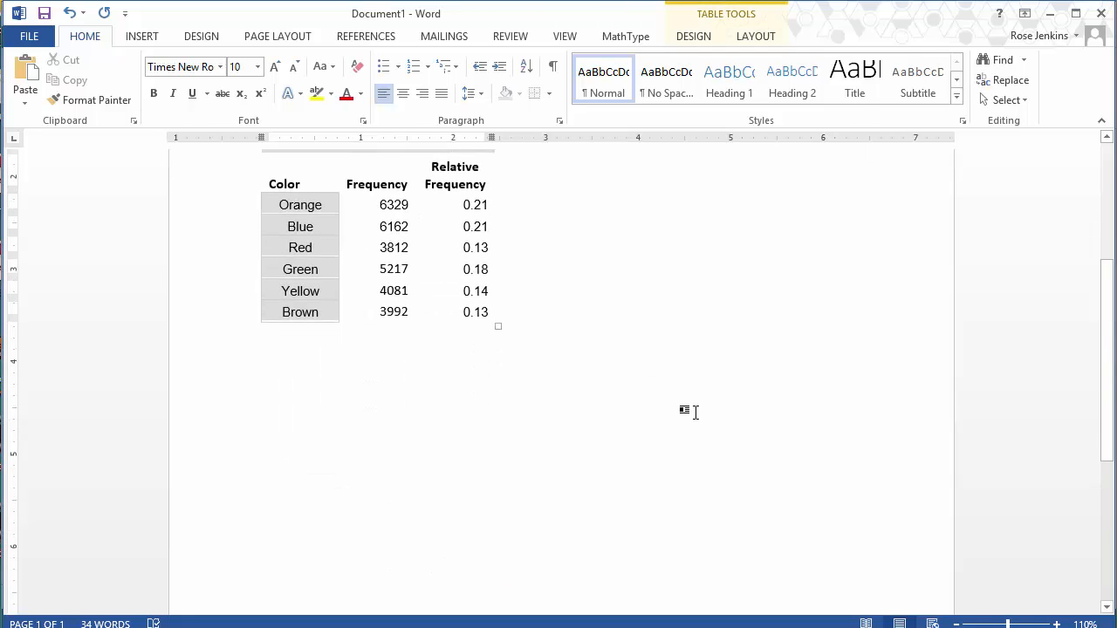
{"action": "scroll", "coordinate": [697, 413], "scroll_direction": "up", "scroll_amount": 5}
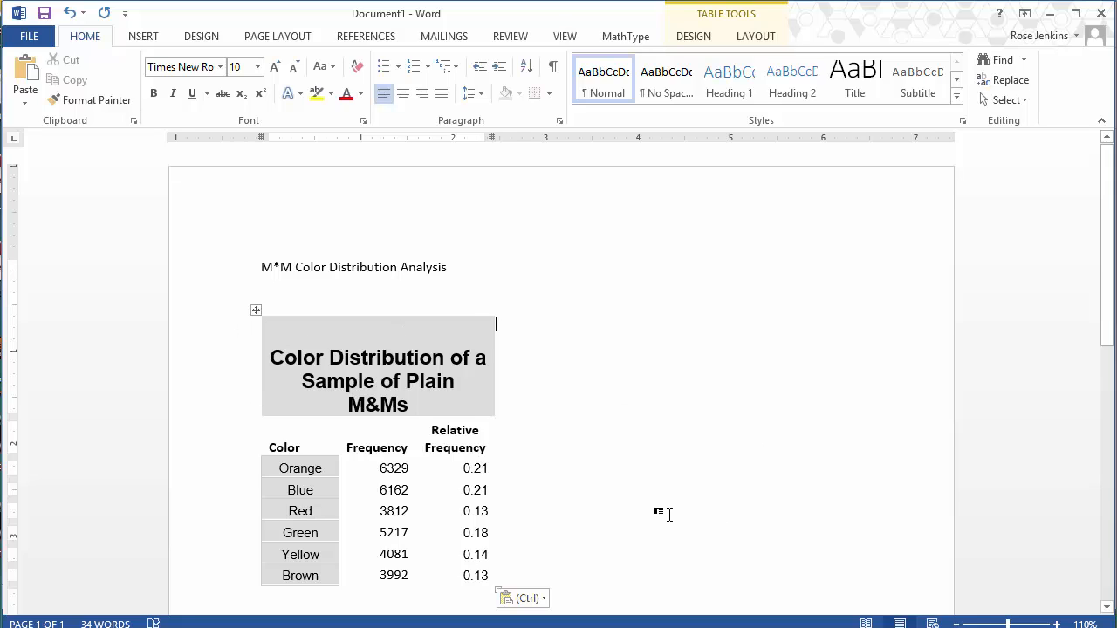
{"action": "key", "text": "Return"}
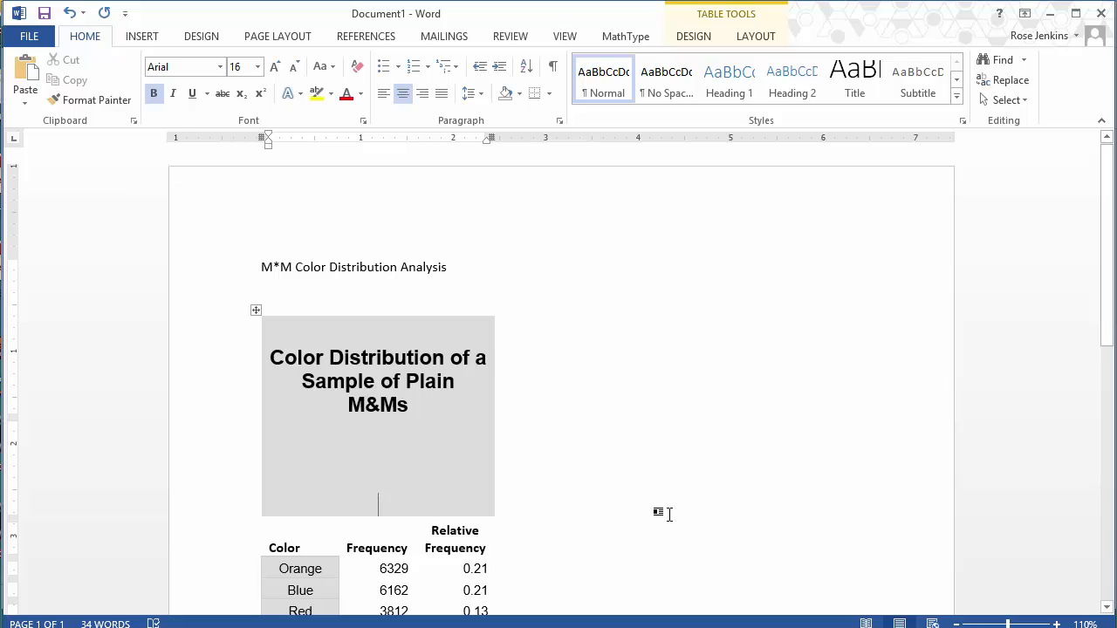
{"action": "key", "text": "ctrl+l"}
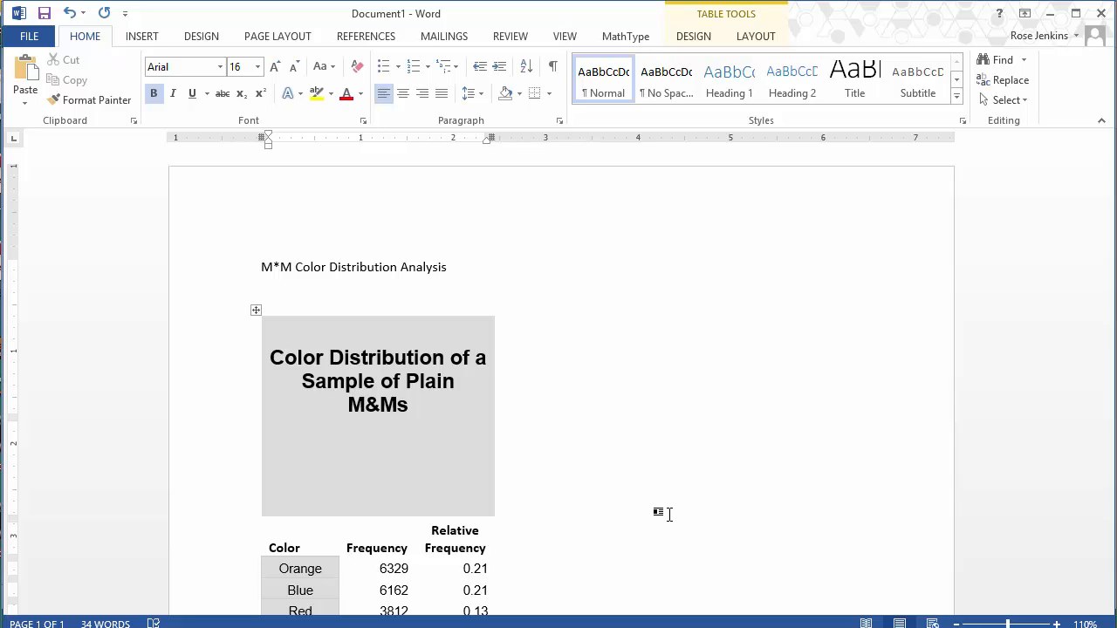
{"action": "key", "text": "ctrl+z"}
{"action": "key", "text": "ctrl+z"}
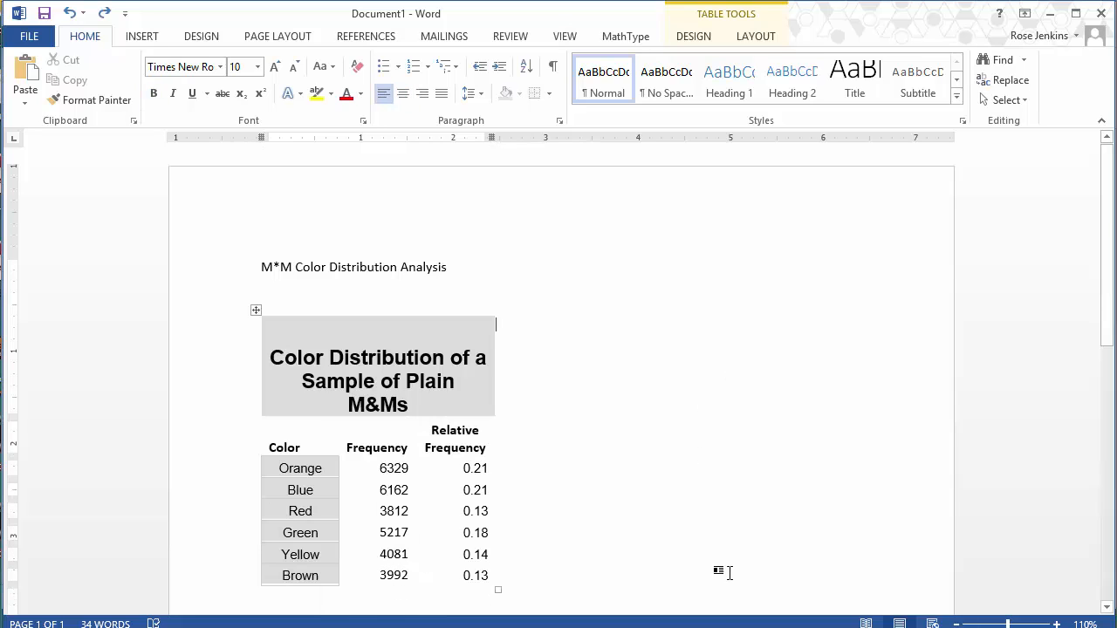
Step: Enter a line of random placeholder text in the paragraph directly below the pasted table
{"action": "scroll", "coordinate": [630, 576], "scroll_direction": "down", "scroll_amount": 10}
{"action": "scroll", "coordinate": [640, 580], "scroll_direction": "up", "scroll_amount": 8}
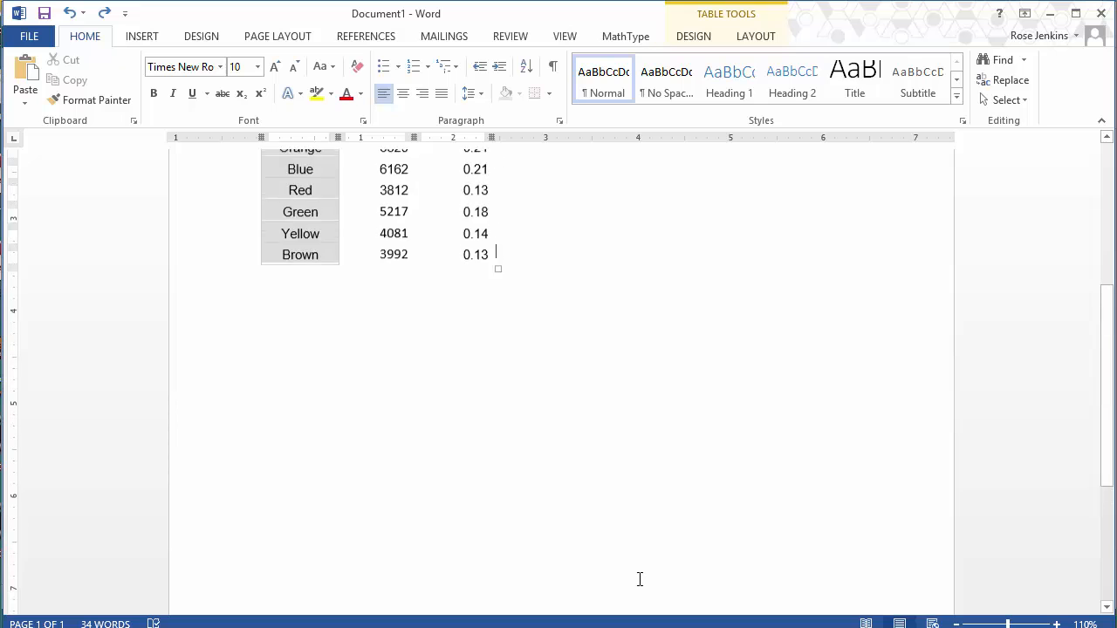
{"action": "left_click", "coordinate": [450, 562]}
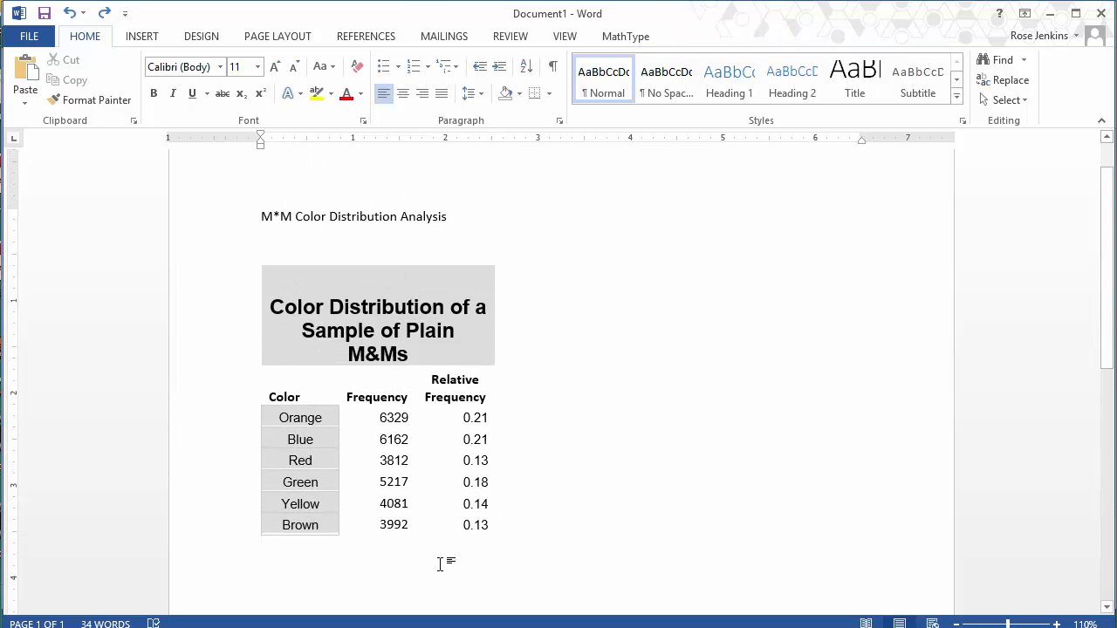
{"action": "type", "text": "dkfjdlfdljfldfldjfldljfld"}
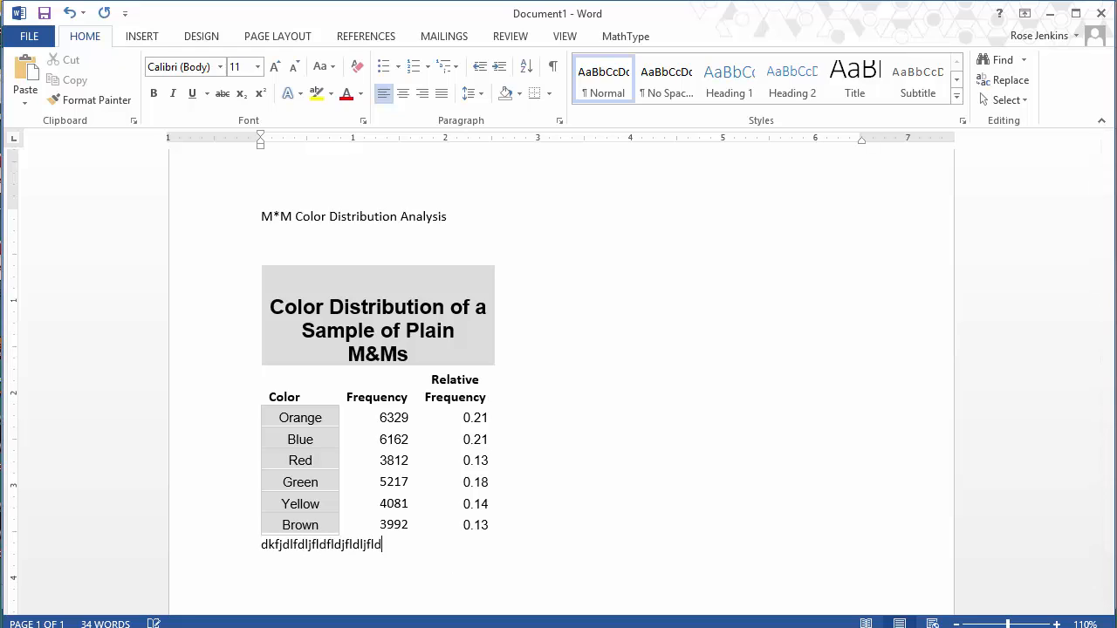
{"action": "type", "text": "joeulfdj;fk;dk;f;ked"}
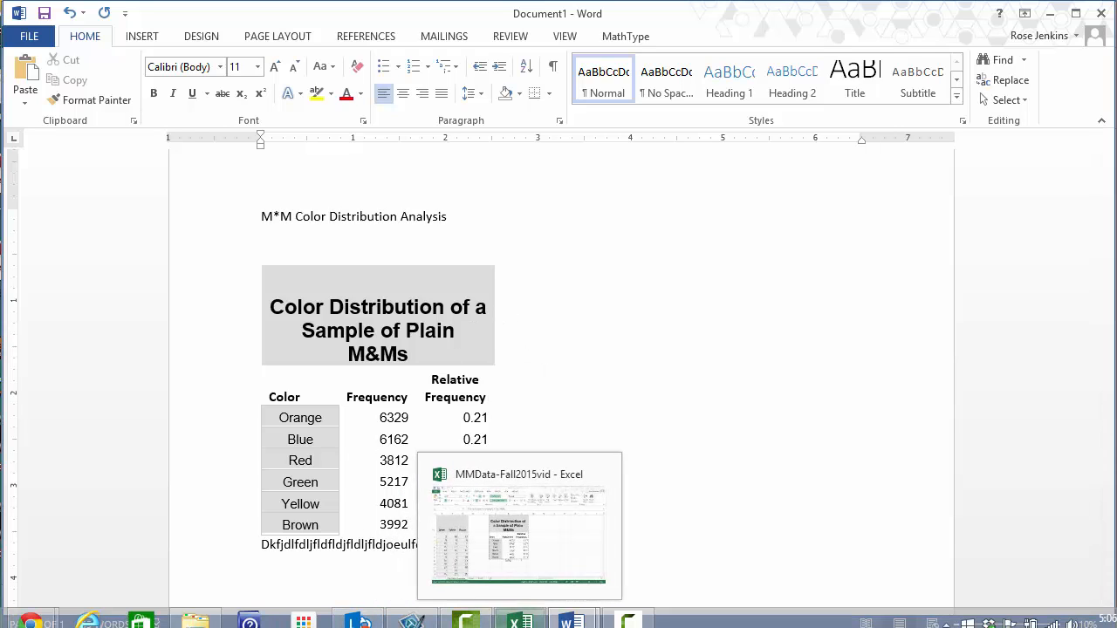
Step: Switch back to the Excel workbook and insert a 3-D pie chart of the colors and frequencies in J2:K8
{"action": "left_click", "coordinate": [520, 621]}
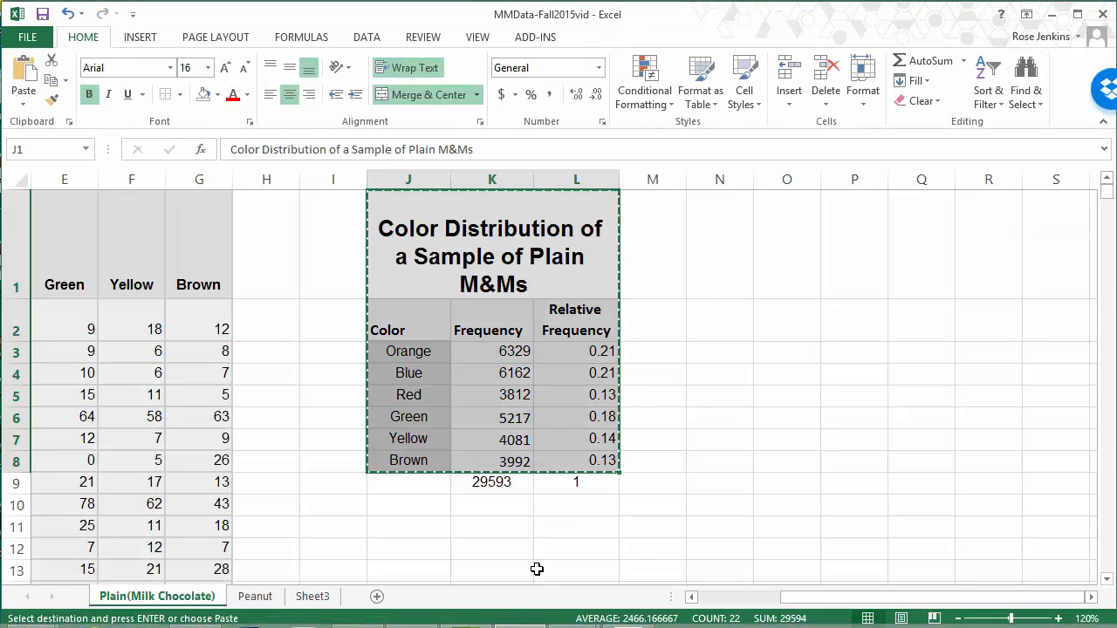
{"action": "left_click", "coordinate": [533, 568]}
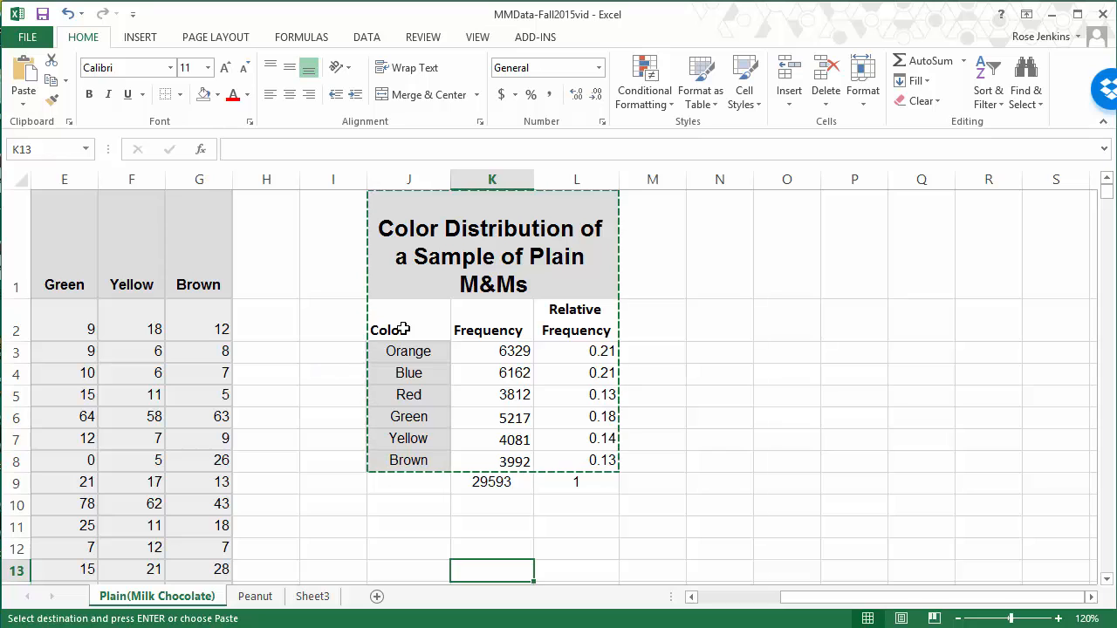
{"action": "left_click_drag", "start_coordinate": [403, 329], "coordinate": [482, 464]}
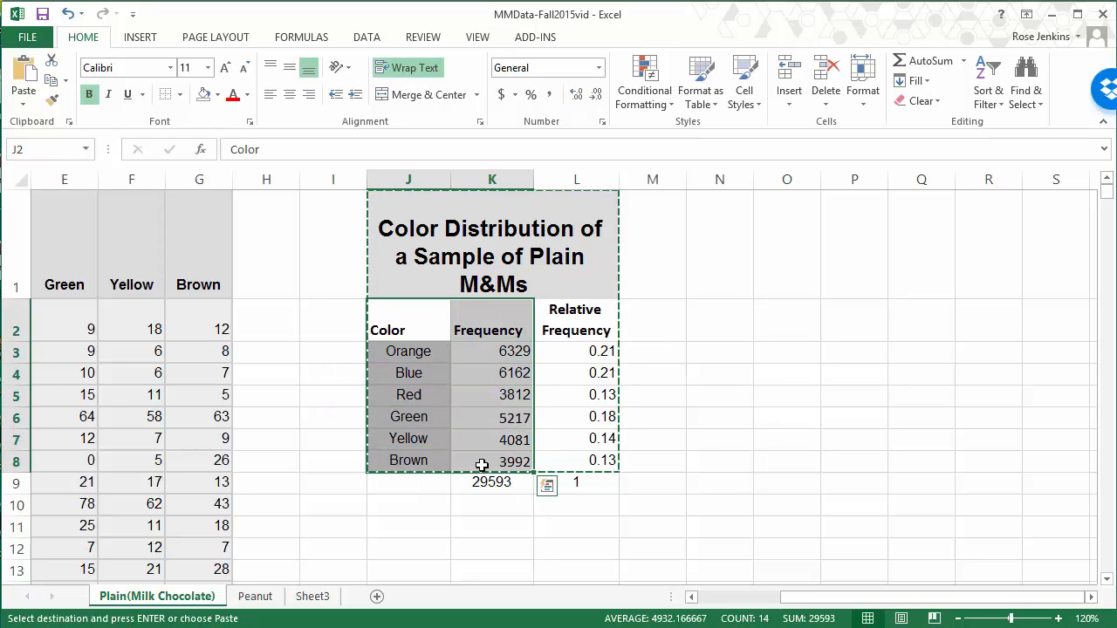
{"action": "left_click", "coordinate": [138, 36]}
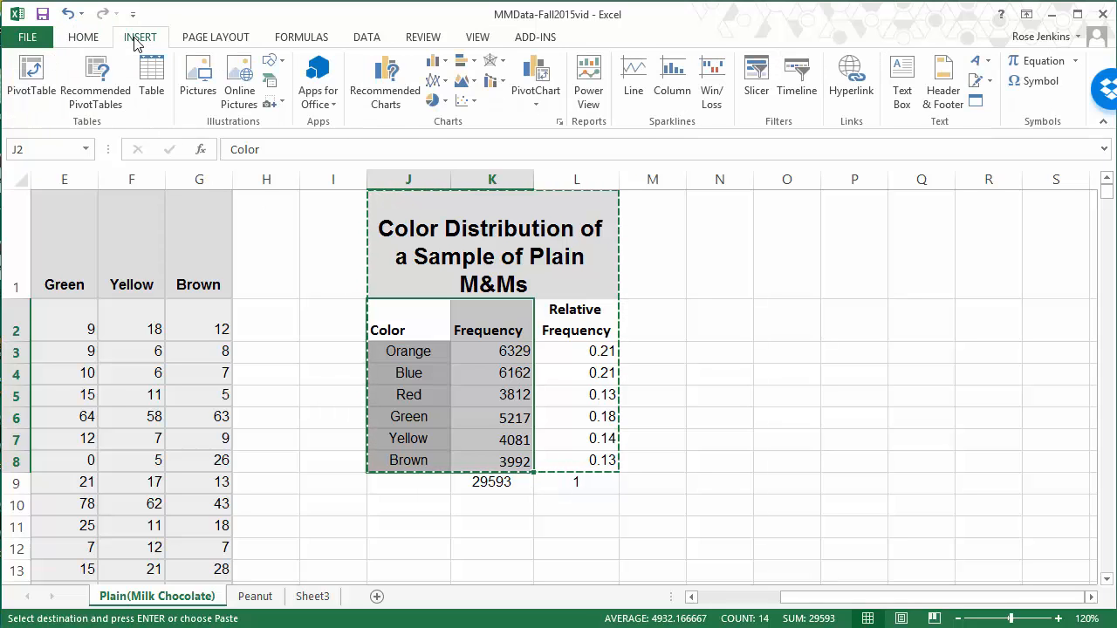
{"action": "left_click", "coordinate": [444, 103]}
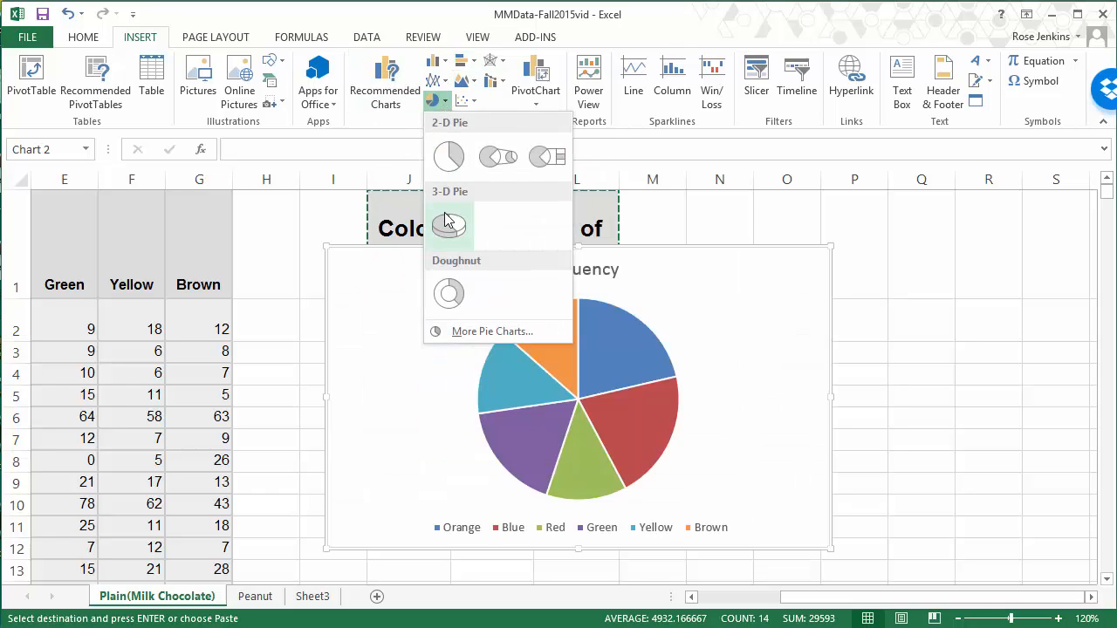
{"action": "left_click", "coordinate": [445, 221]}
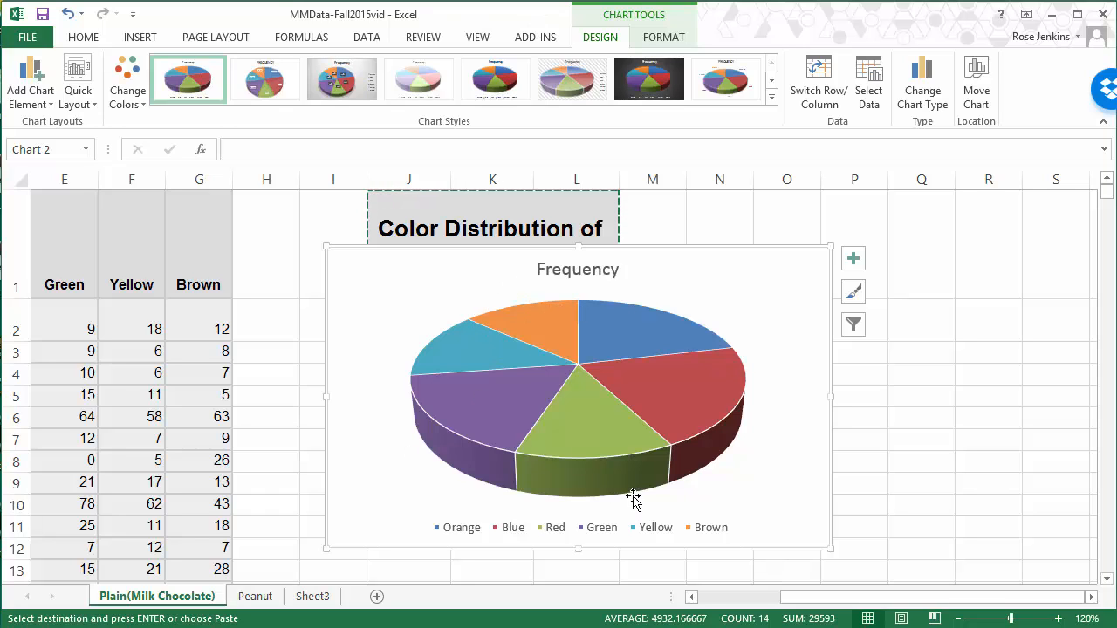
Step: Change the pie chart's title to "Color Distribution of Plain M&Ms"
{"action": "left_click", "coordinate": [591, 273]}
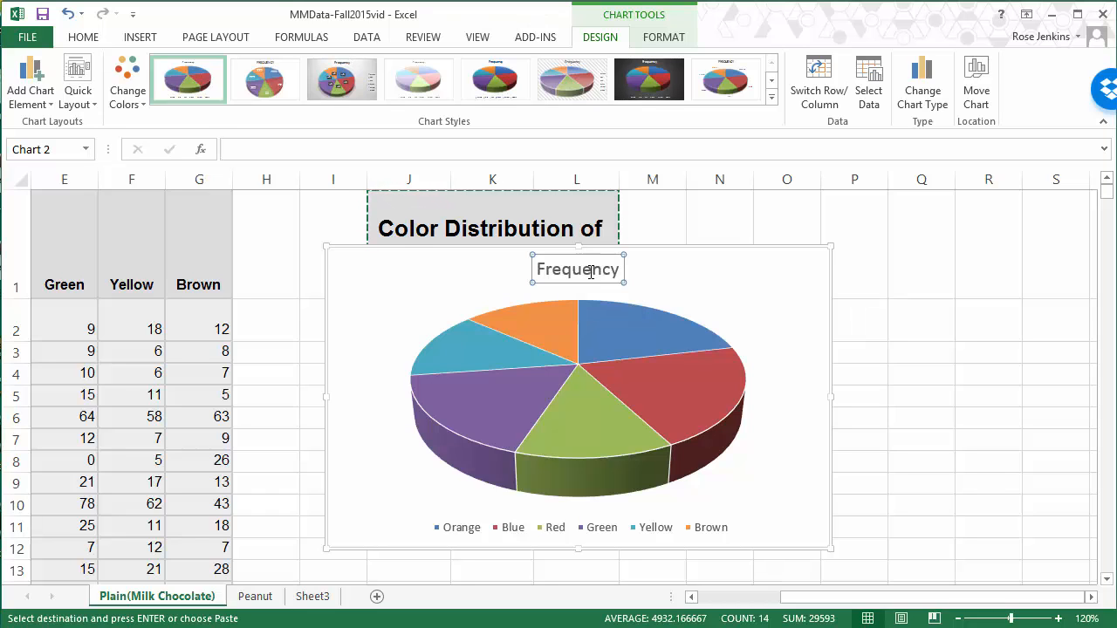
{"action": "double_click", "coordinate": [577, 269]}
{"action": "double_click", "coordinate": [578, 269]}
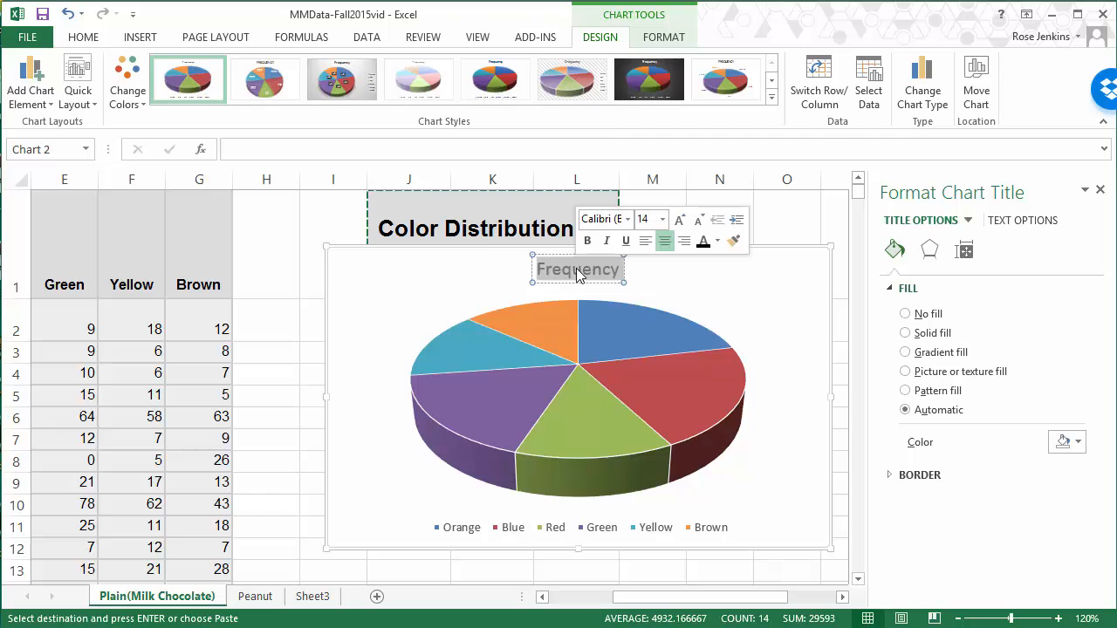
{"action": "type", "text": "Co"}
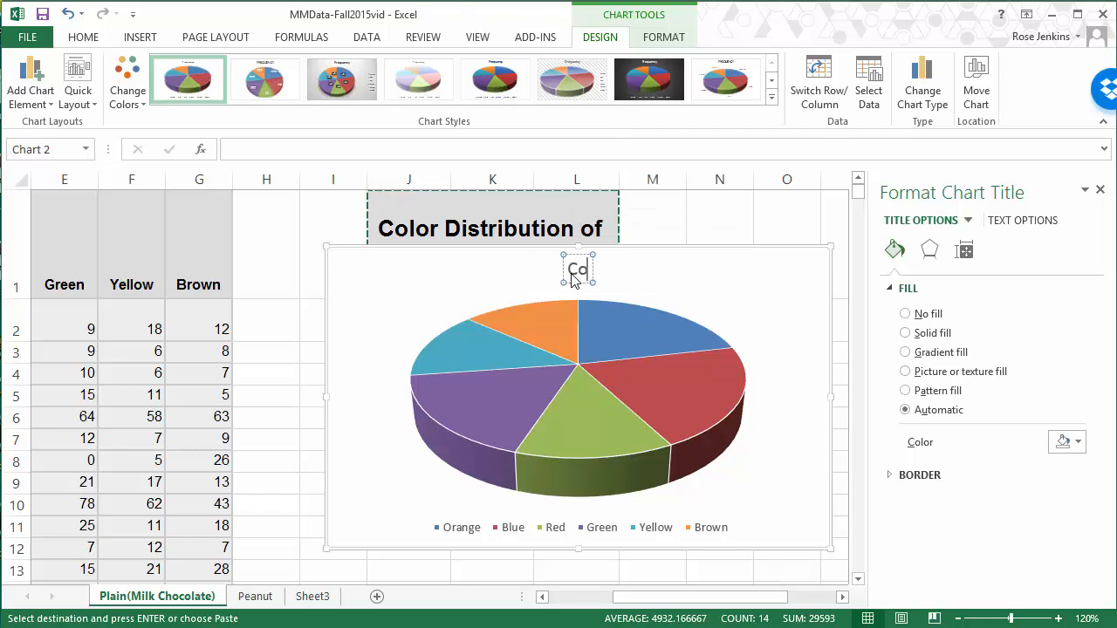
{"action": "type", "text": "lor Distribuion"}
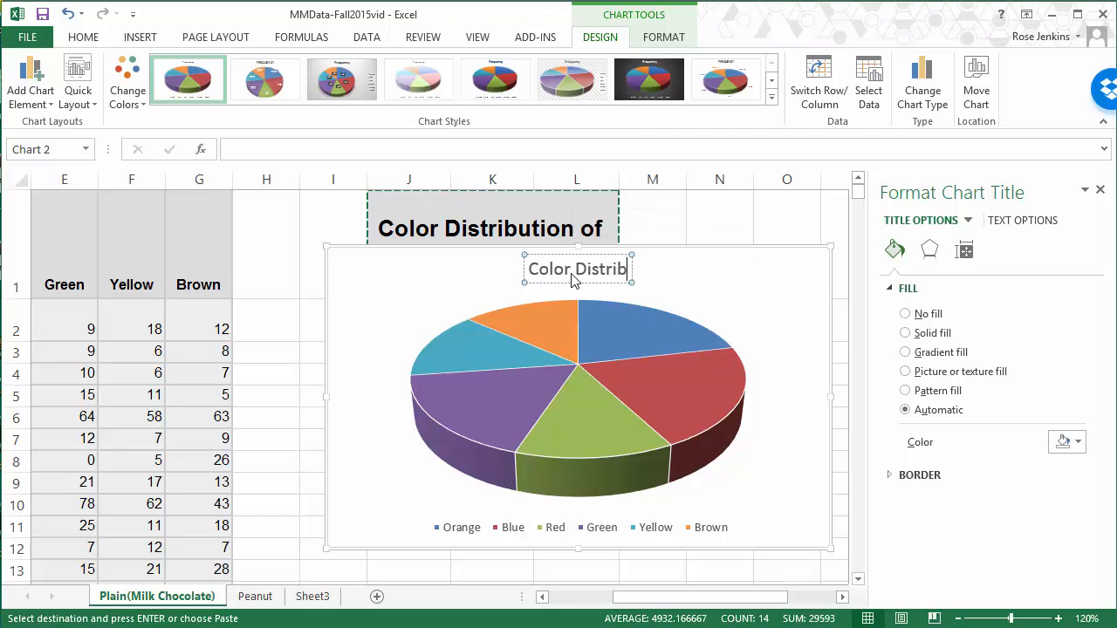
{"action": "key", "text": "BackSpace"}
{"action": "key", "text": "BackSpace"}
{"action": "key", "text": "BackSpace"}
{"action": "key", "text": "BackSpace"}
{"action": "key", "text": "BackSpace"}
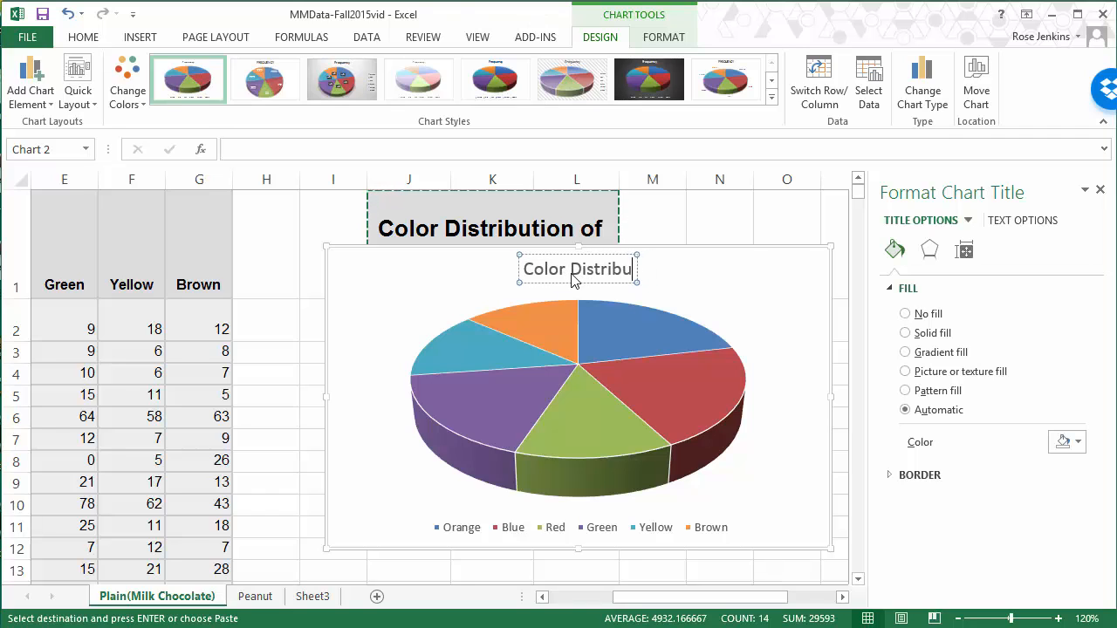
{"action": "type", "text": "bution of Plain M"}
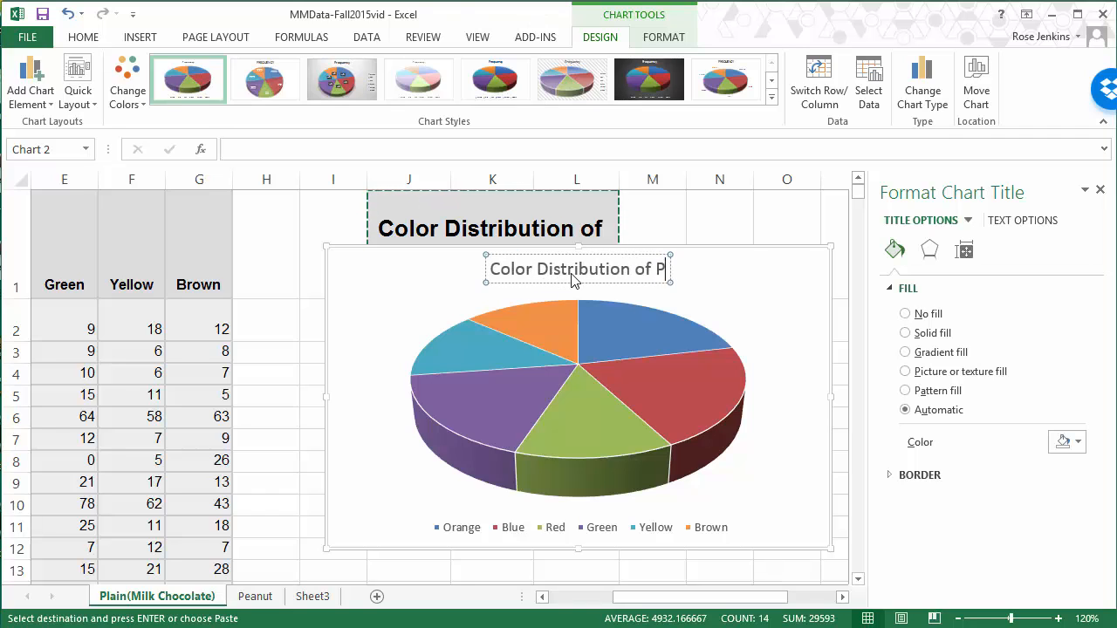
{"action": "type", "text": "Ms"}
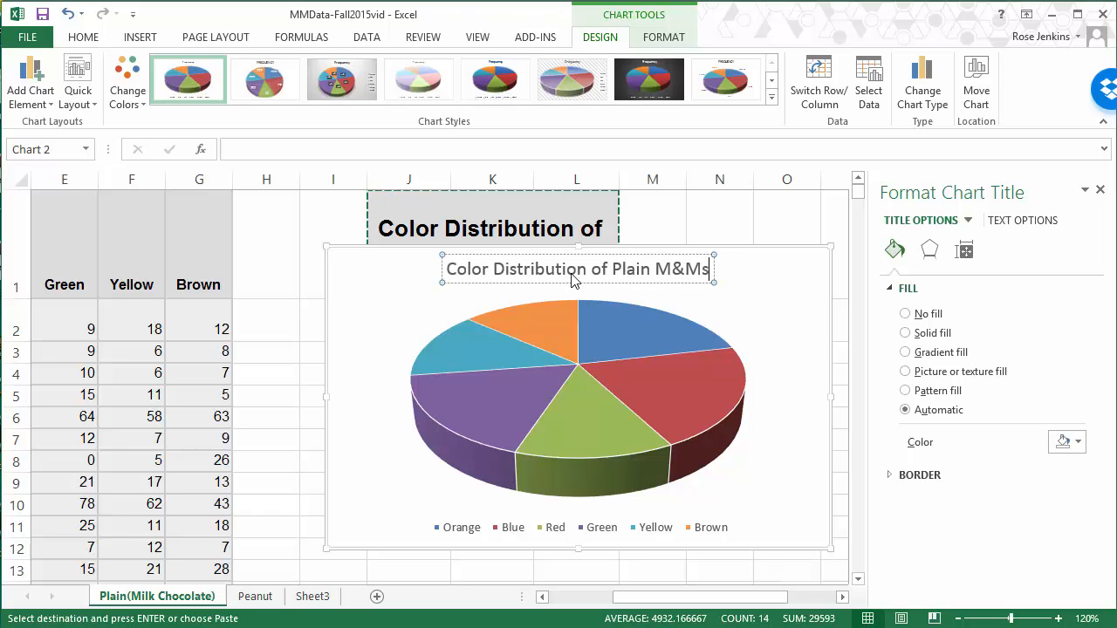
{"action": "left_click", "coordinate": [792, 354]}
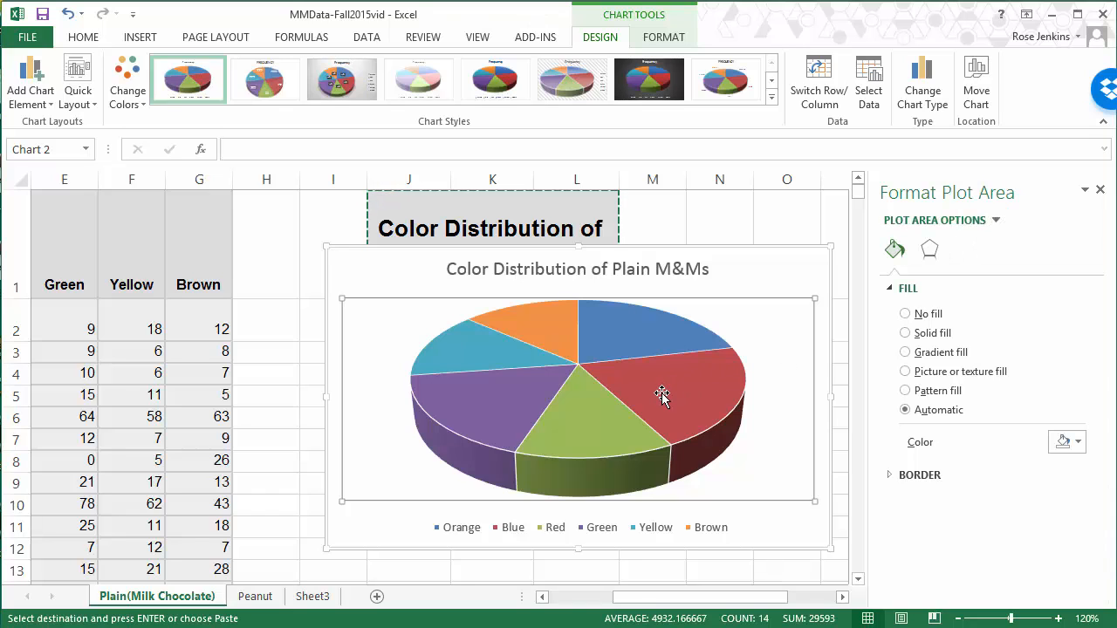
Step: Apply the chart style with the dark gray gradient background to the pie chart and add data labels to its slices
{"action": "mouse_move", "coordinate": [662, 395]}
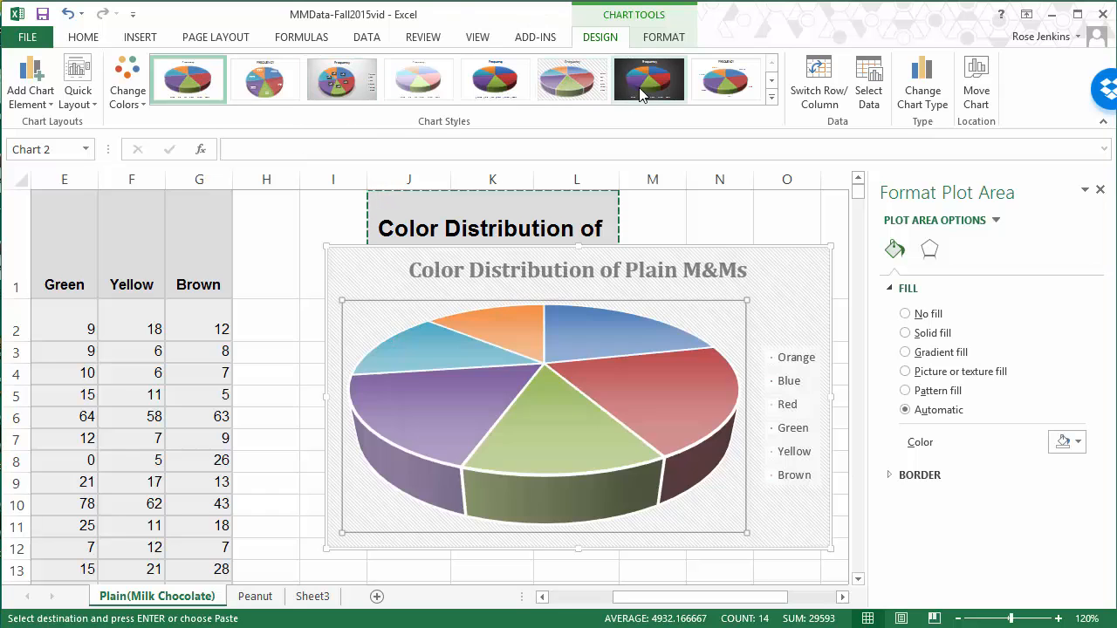
{"action": "left_click", "coordinate": [642, 82]}
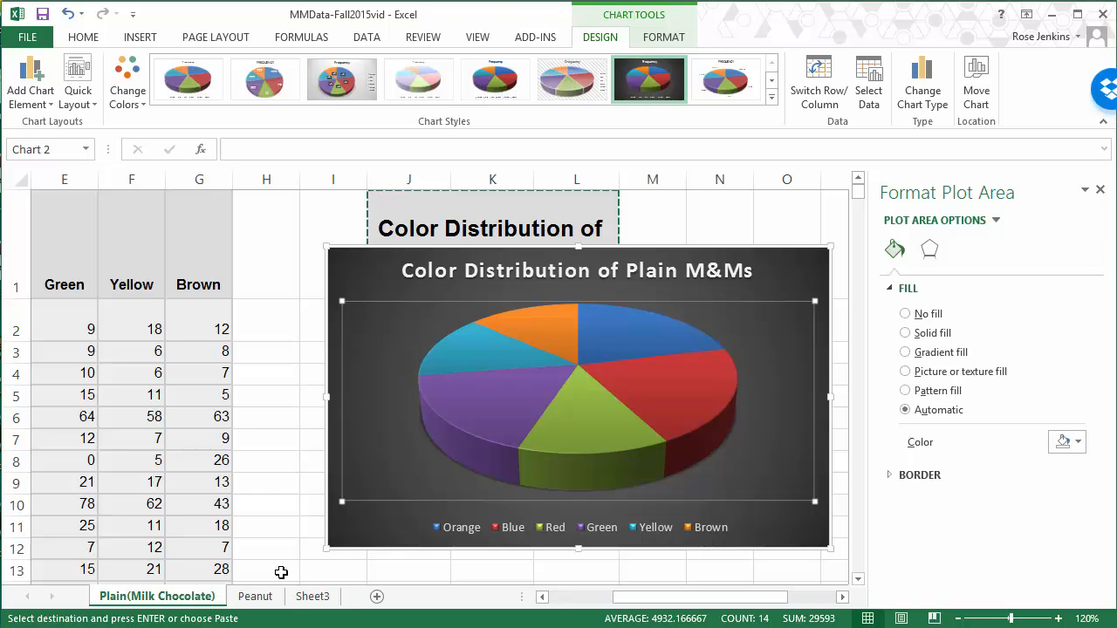
{"action": "mouse_move", "coordinate": [469, 461]}
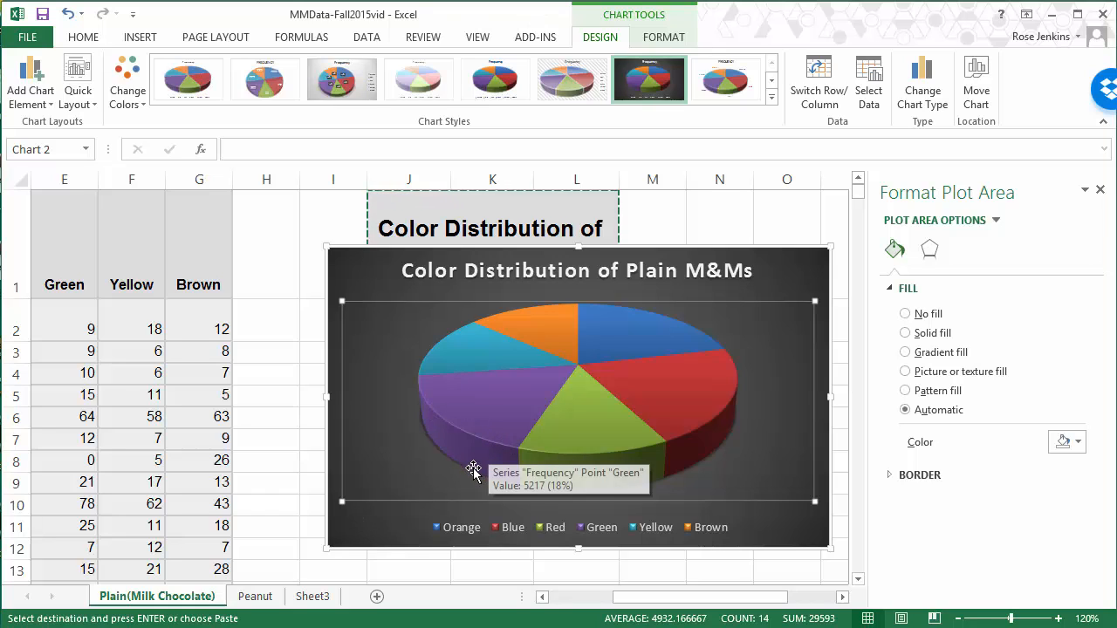
{"action": "left_click", "coordinate": [544, 405]}
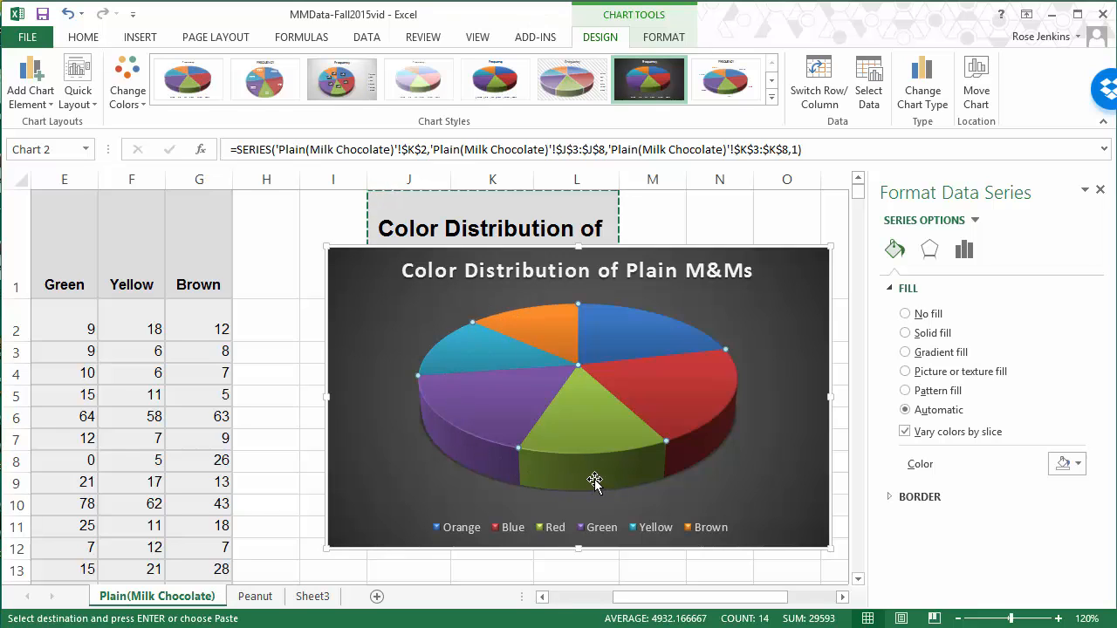
{"action": "mouse_move", "coordinate": [594, 480]}
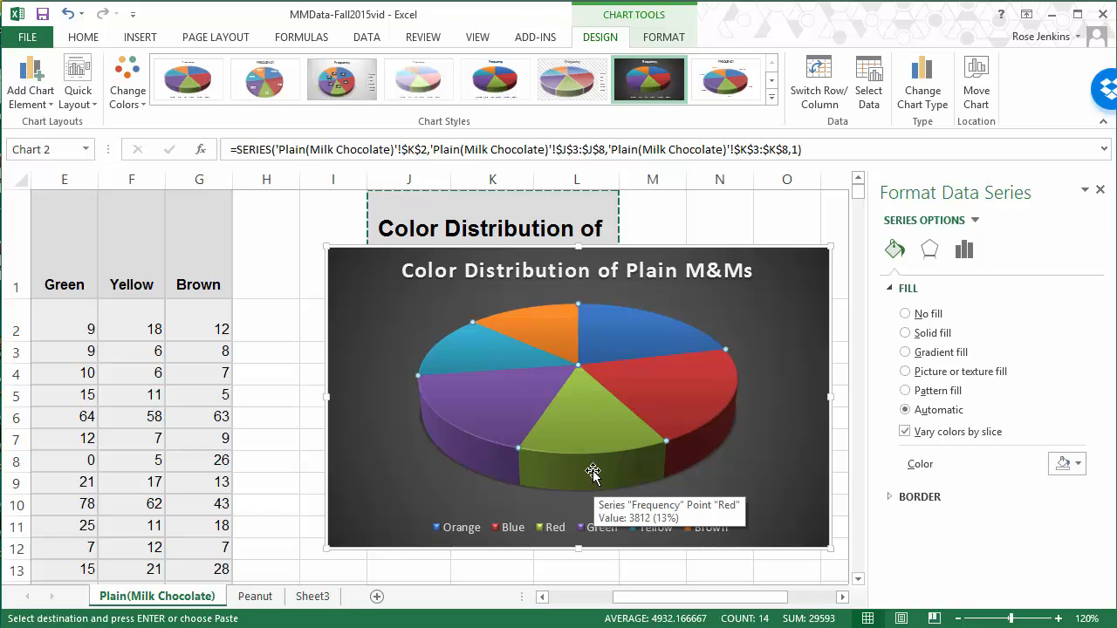
{"action": "right_click", "coordinate": [590, 439]}
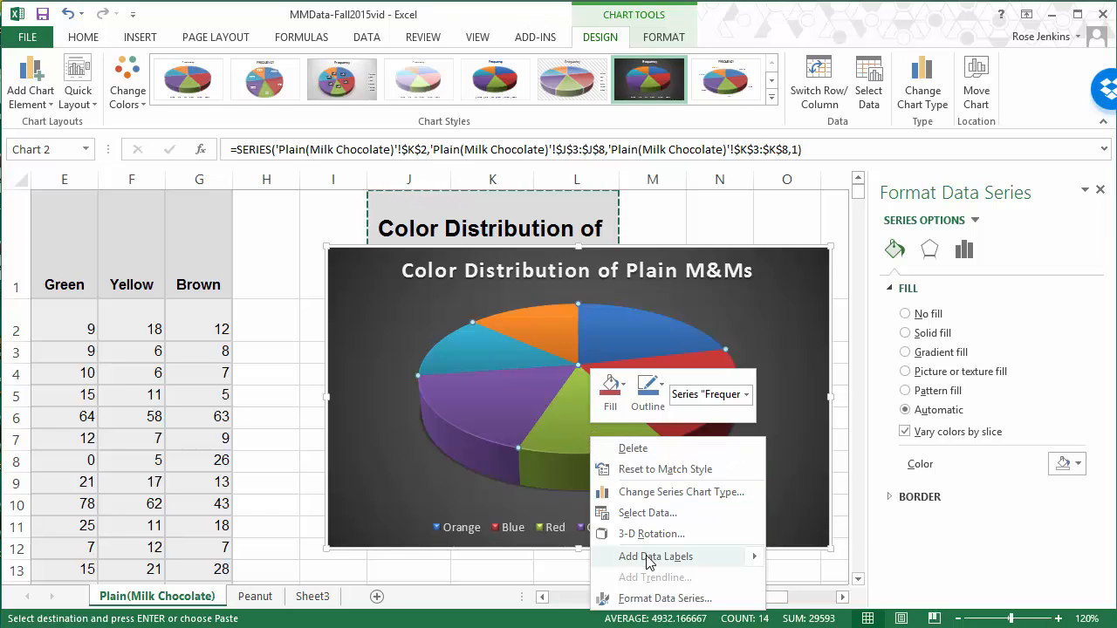
{"action": "mouse_move", "coordinate": [681, 561]}
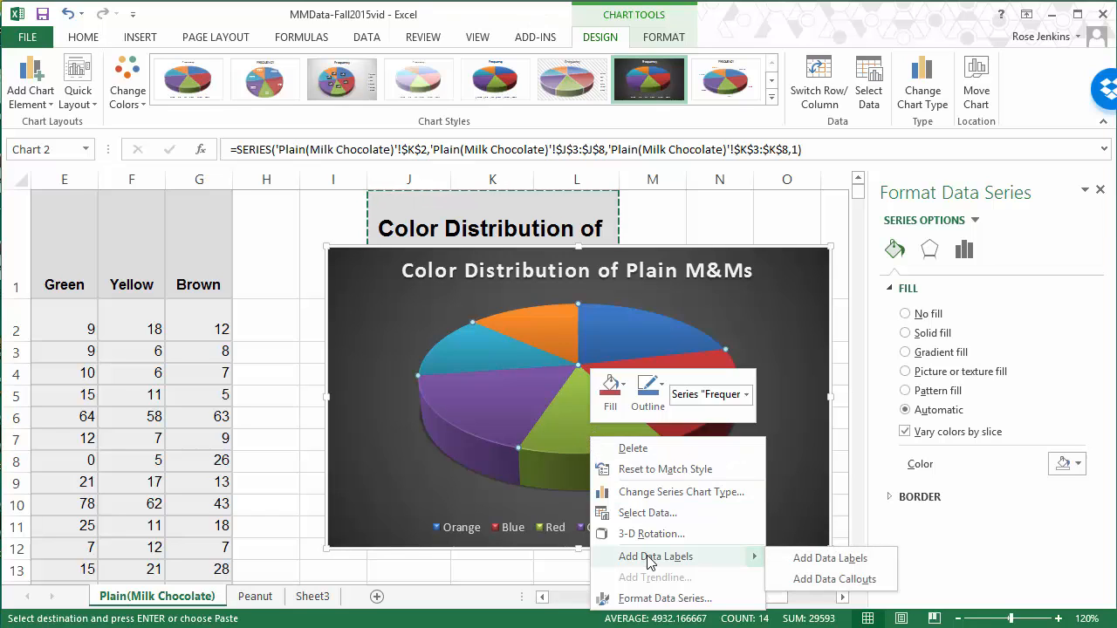
{"action": "left_click", "coordinate": [804, 559]}
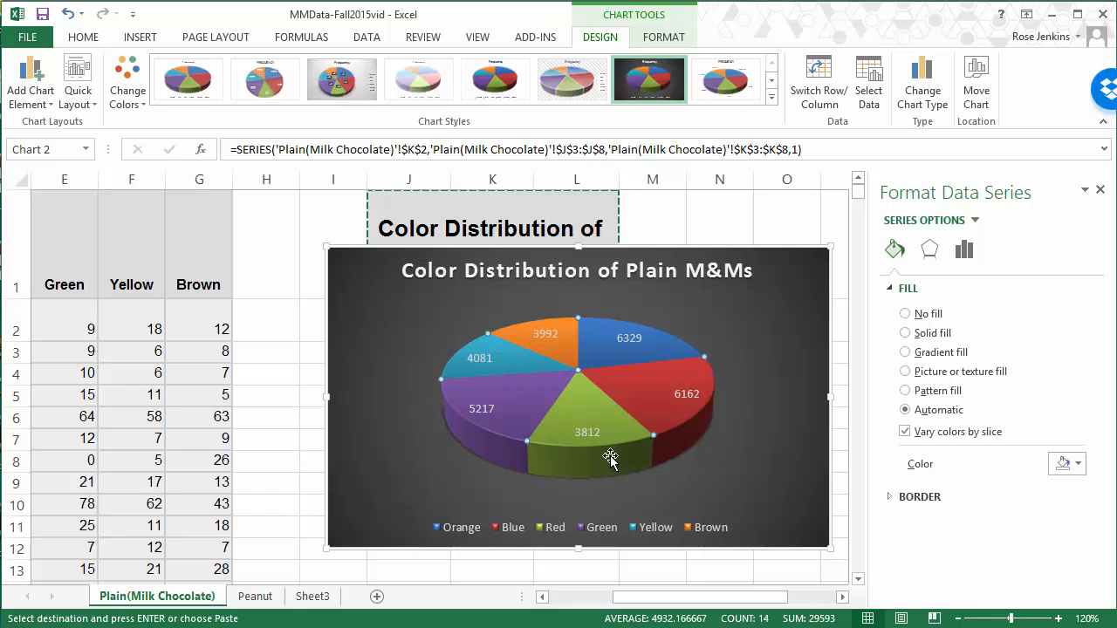
Step: Set the pie chart's data labels to show category name and percentage instead of the value
{"action": "mouse_move", "coordinate": [612, 458]}
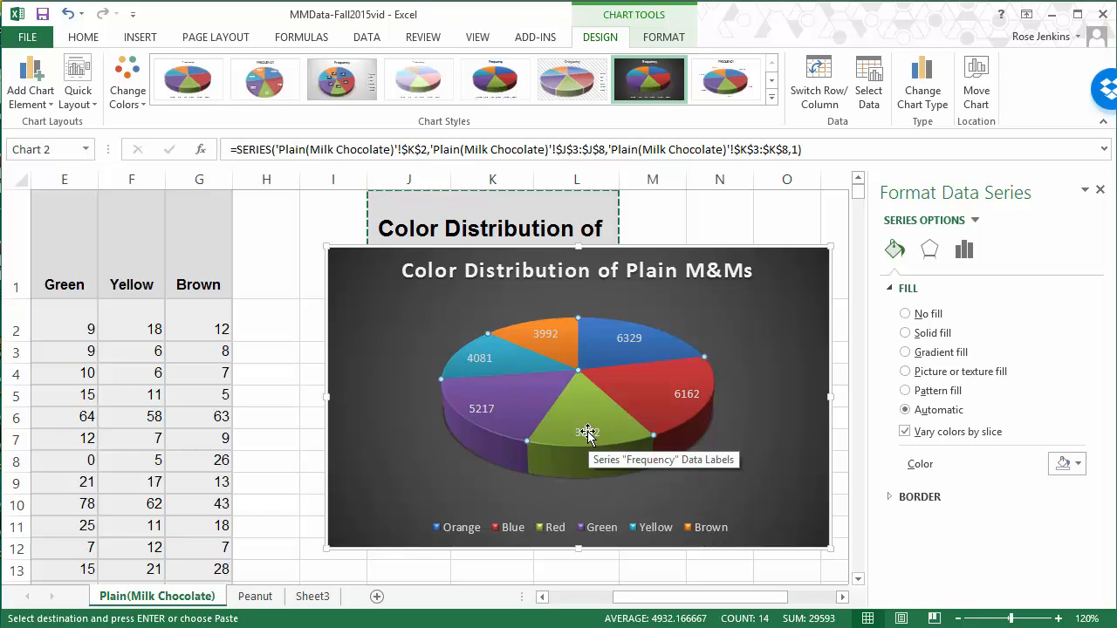
{"action": "left_click", "coordinate": [587, 434]}
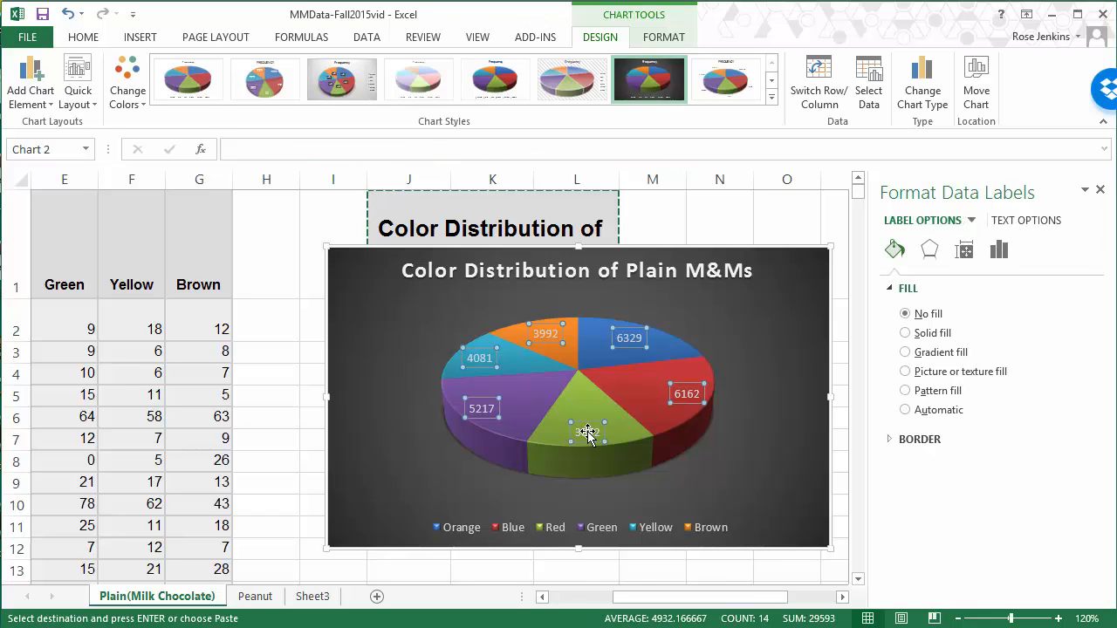
{"action": "right_click", "coordinate": [587, 434]}
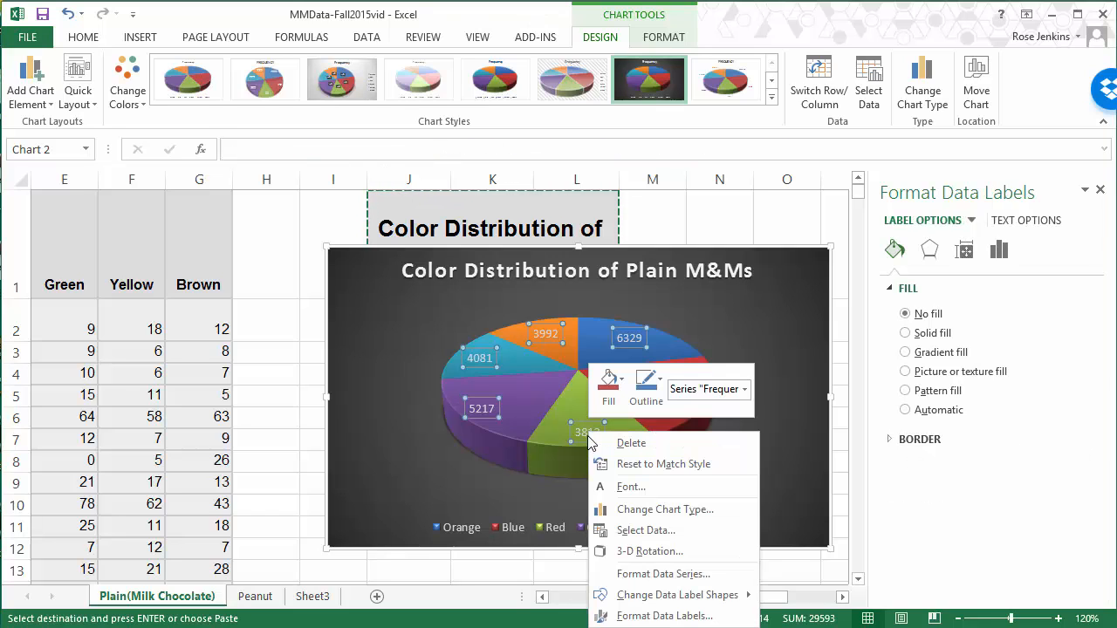
{"action": "left_click", "coordinate": [635, 617]}
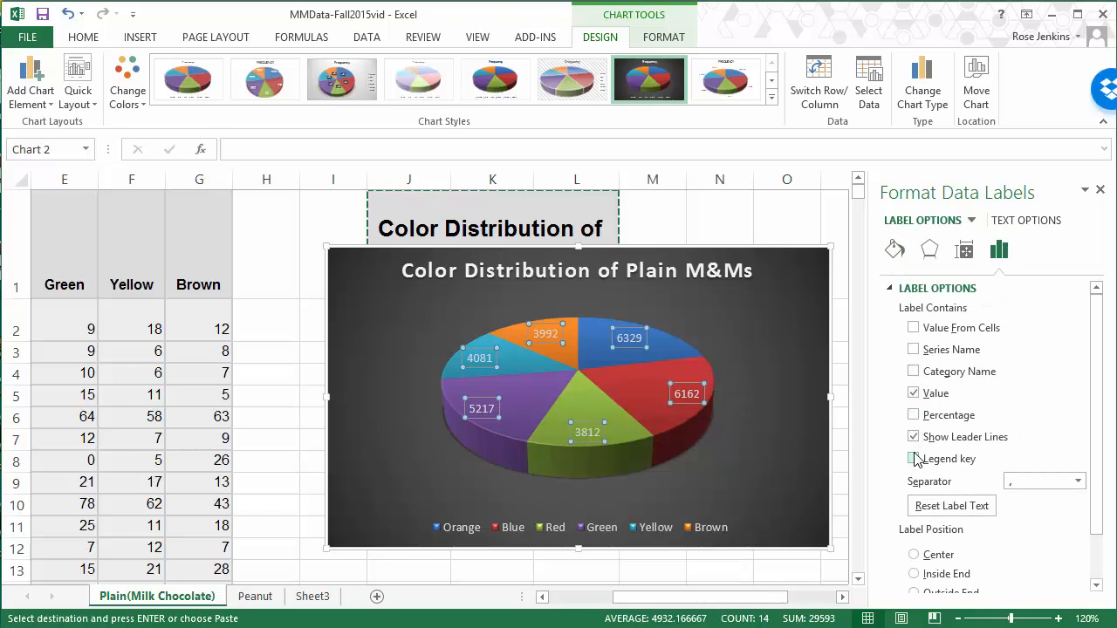
{"action": "left_click", "coordinate": [914, 393]}
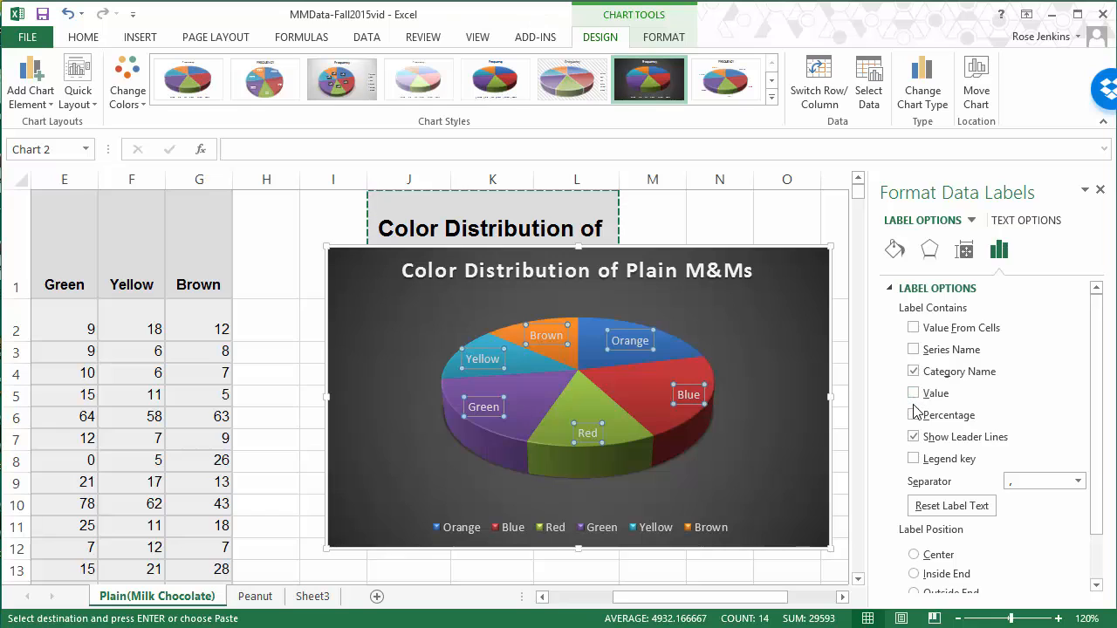
{"action": "left_click", "coordinate": [913, 415]}
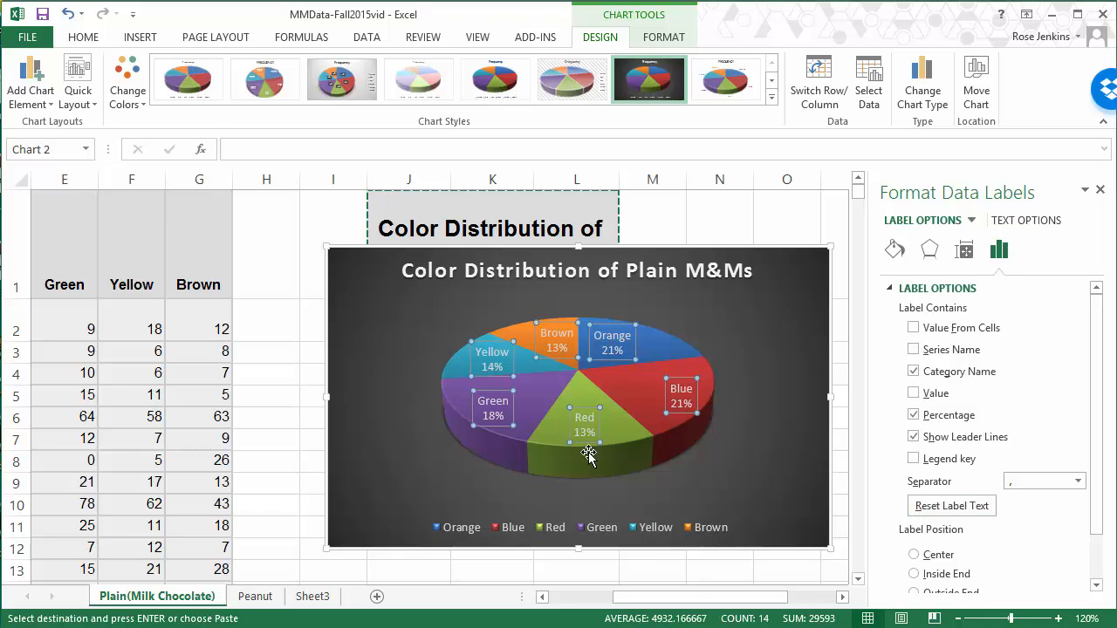
{"action": "left_click", "coordinate": [309, 356]}
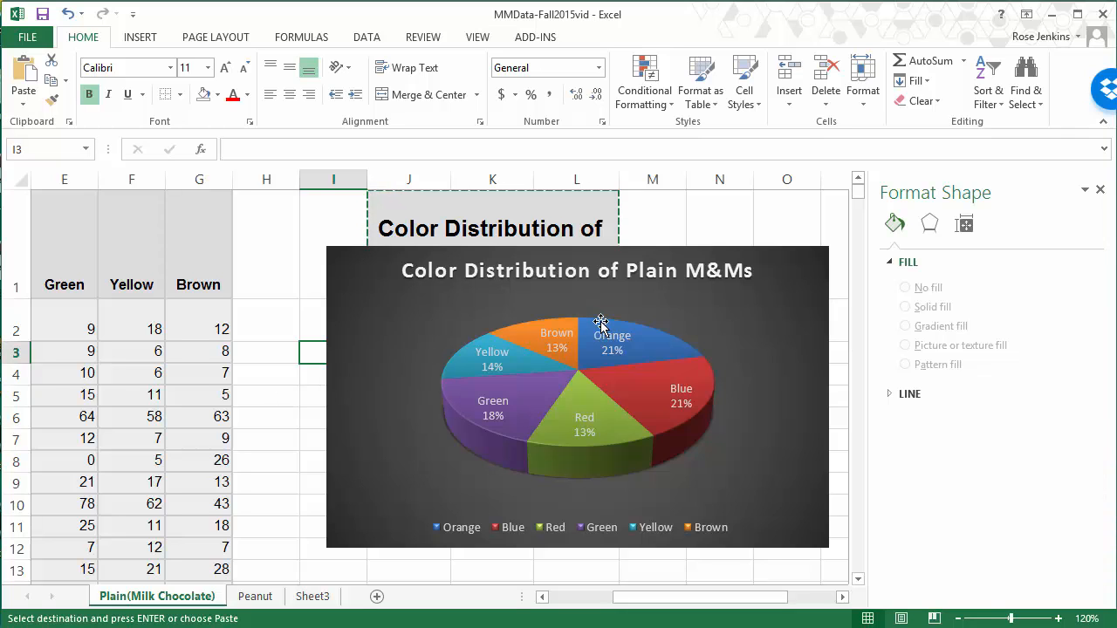
Step: Give only the Orange slice a solid fill in the recently used orange and clear the pending copy selection
{"action": "mouse_move", "coordinate": [665, 344]}
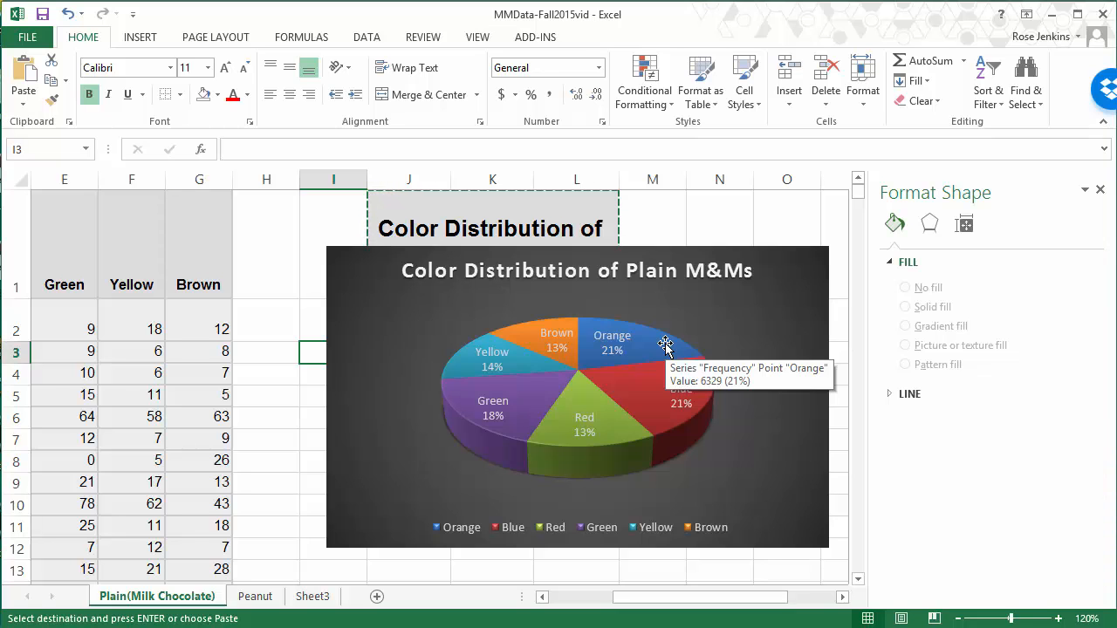
{"action": "left_click", "coordinate": [665, 344]}
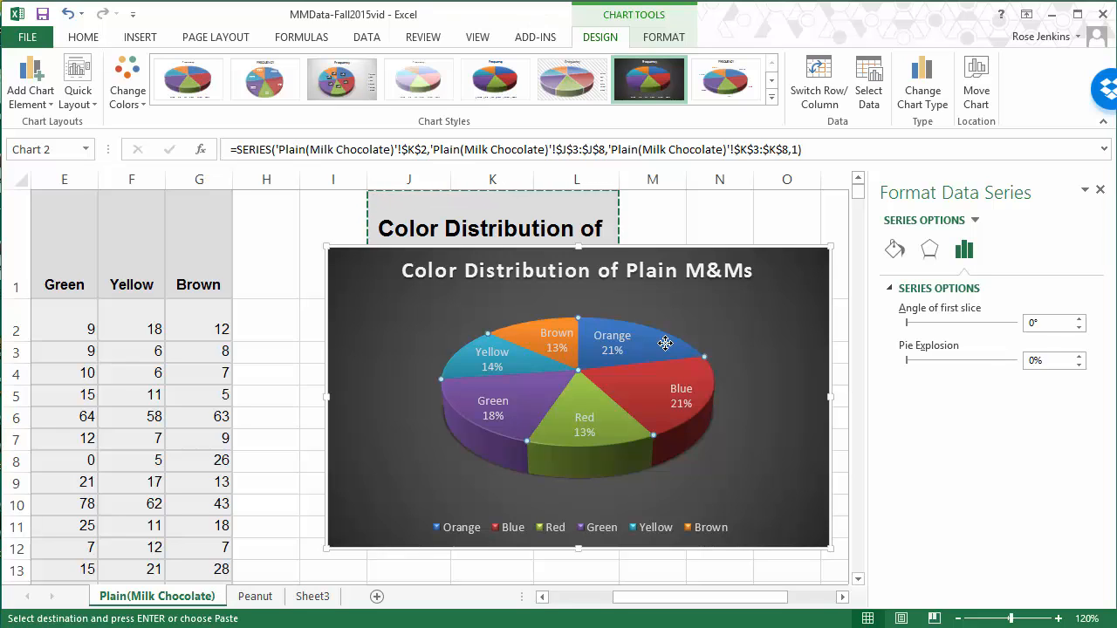
{"action": "left_click", "coordinate": [665, 343]}
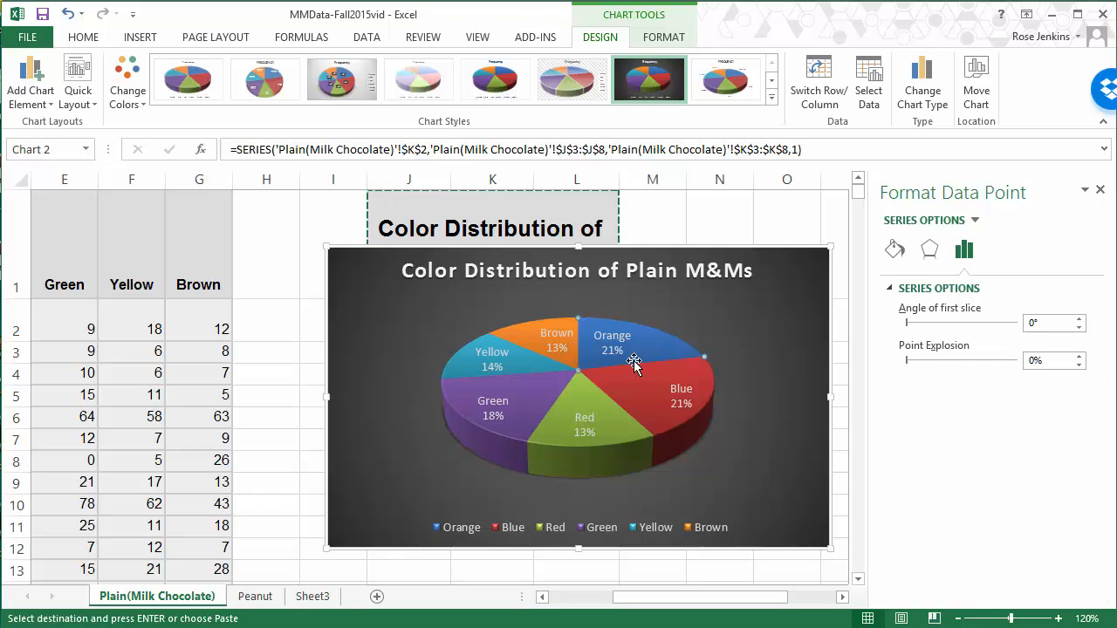
{"action": "mouse_move", "coordinate": [652, 345]}
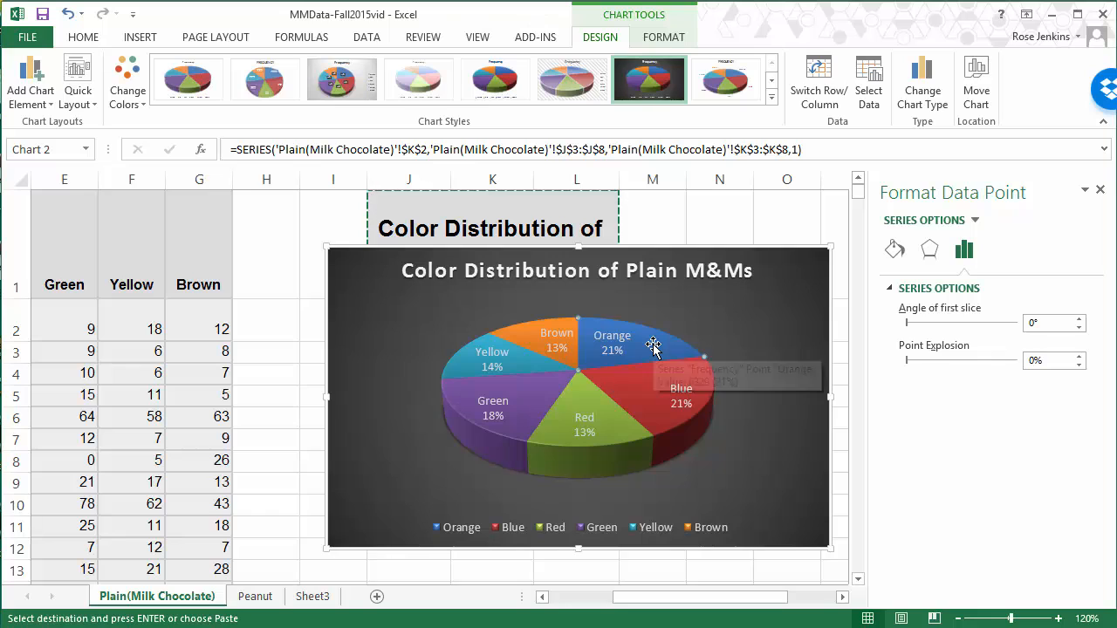
{"action": "left_click", "coordinate": [896, 254]}
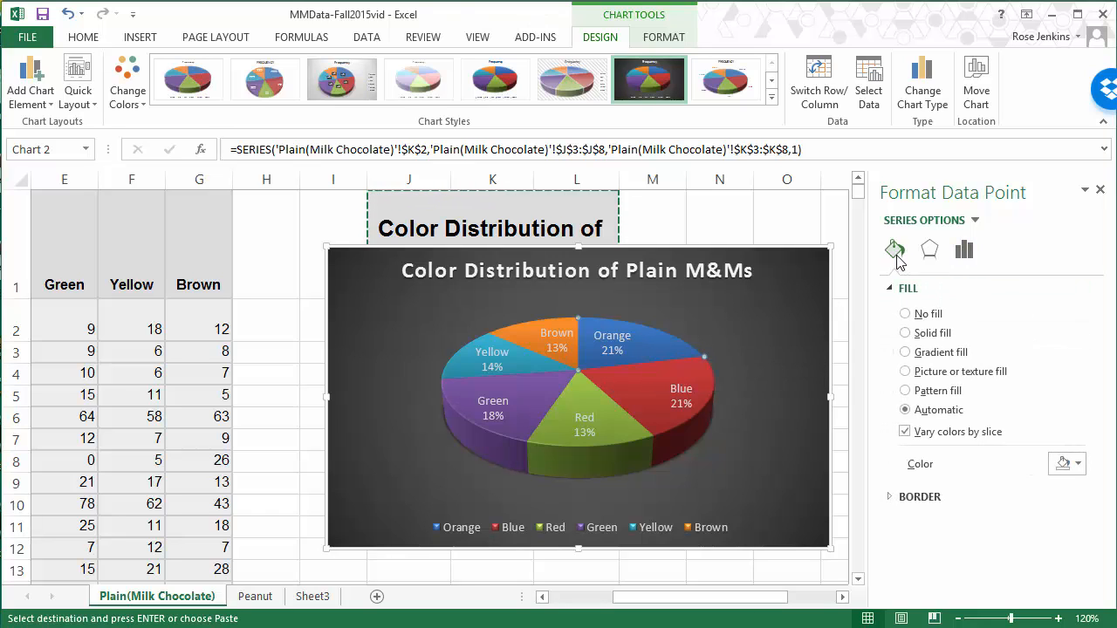
{"action": "left_click", "coordinate": [915, 336]}
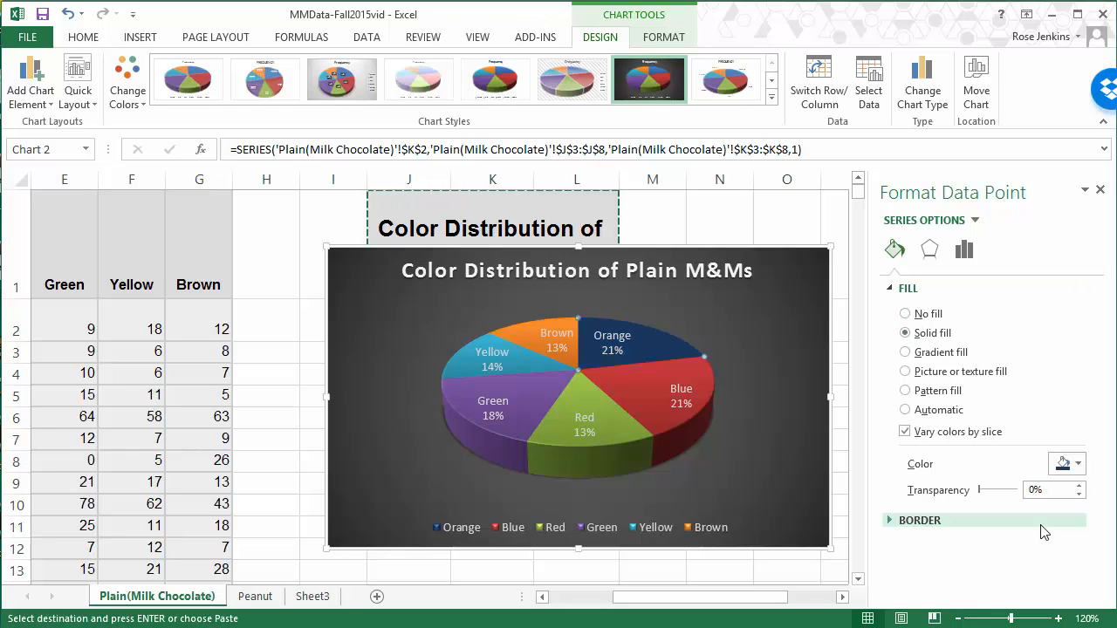
{"action": "left_click", "coordinate": [1078, 464]}
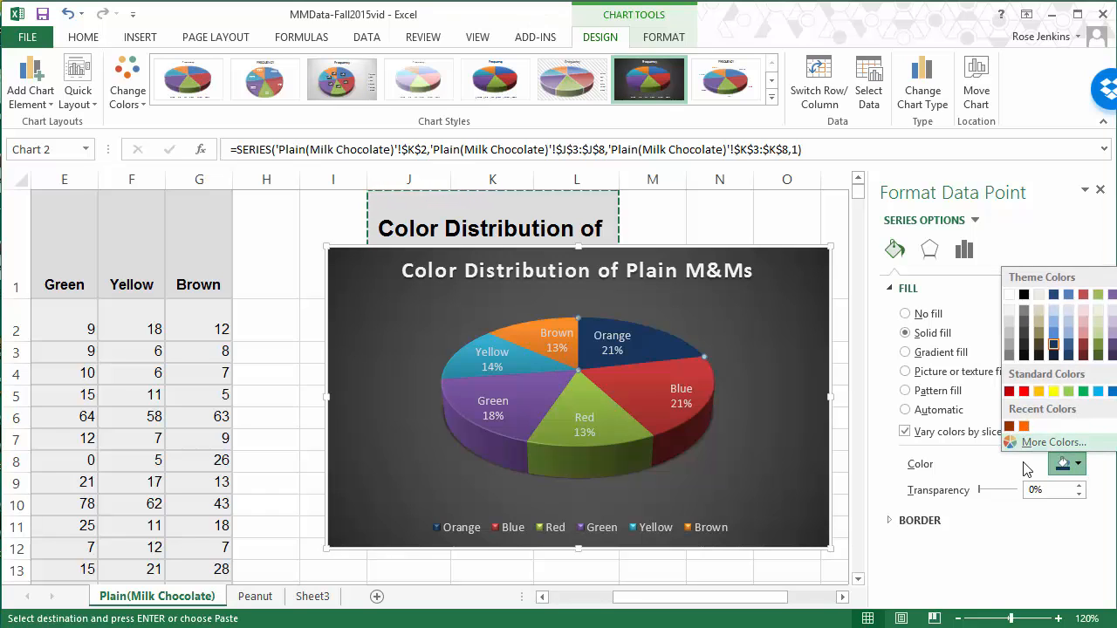
{"action": "left_click", "coordinate": [1024, 427]}
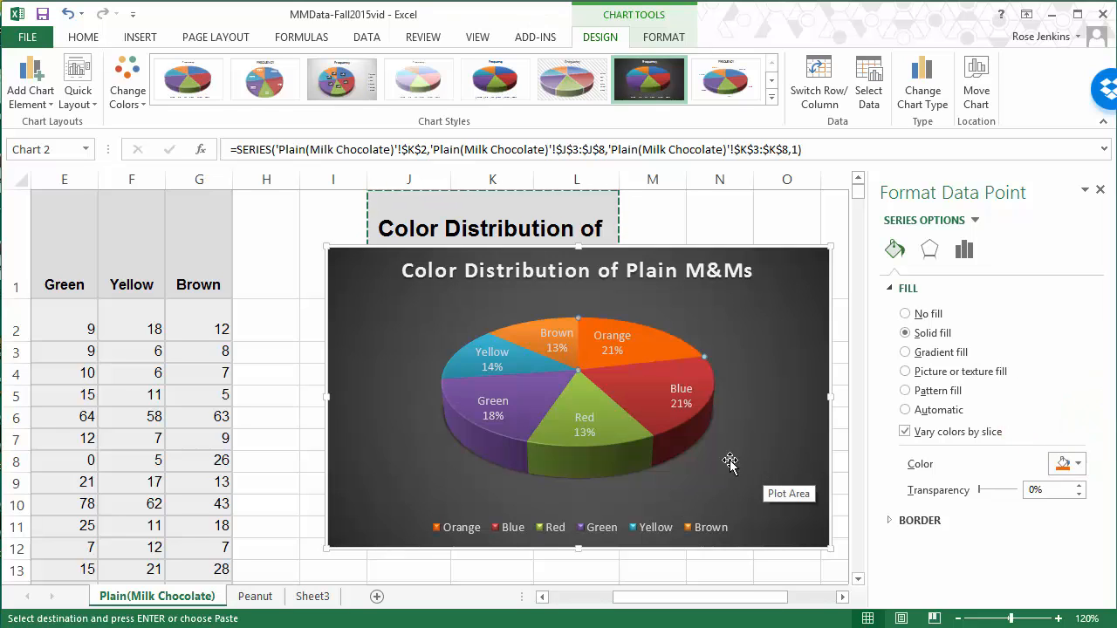
{"action": "key", "text": "Escape"}
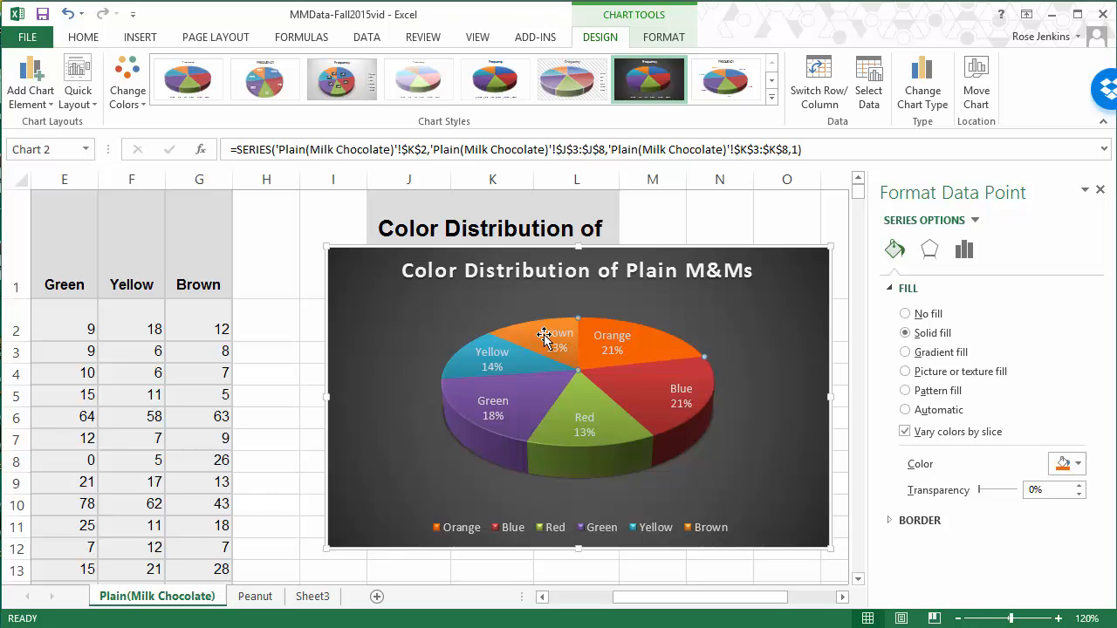
Step: Give only the Brown slice a solid fill in the recently used dark brown
{"action": "left_click", "coordinate": [542, 336]}
{"action": "left_click", "coordinate": [522, 330]}
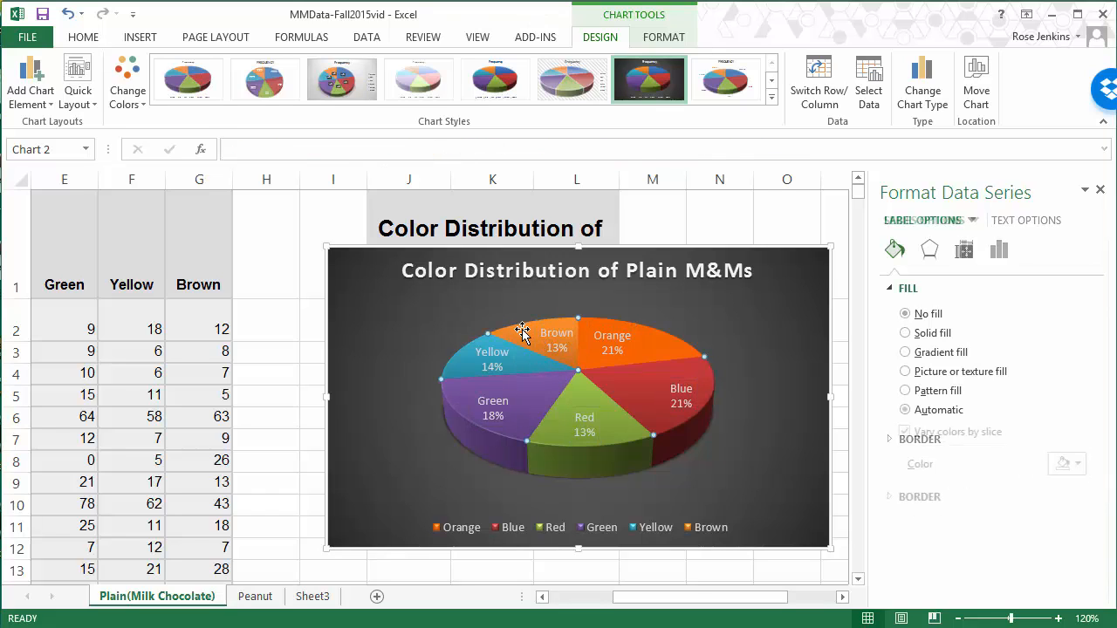
{"action": "left_click", "coordinate": [522, 330]}
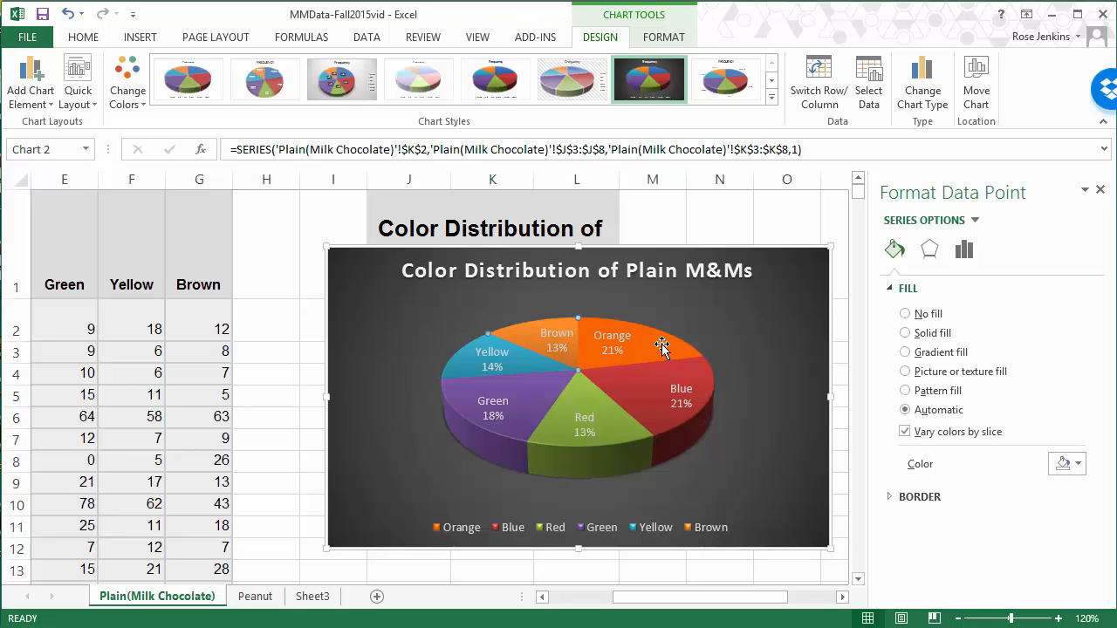
{"action": "left_click", "coordinate": [930, 336]}
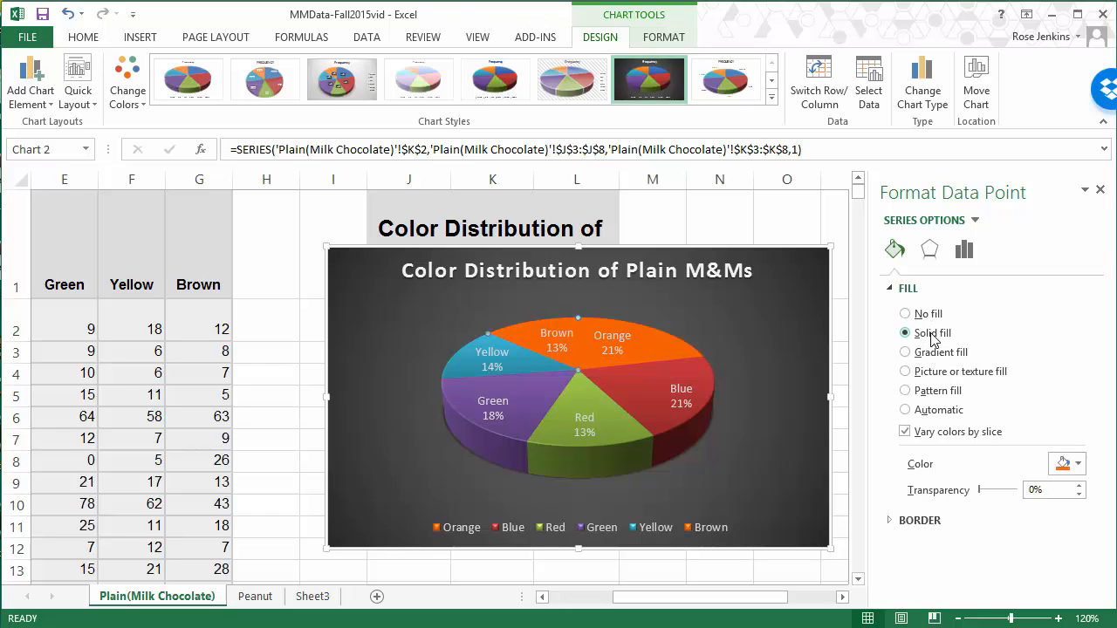
{"action": "left_click", "coordinate": [1078, 464]}
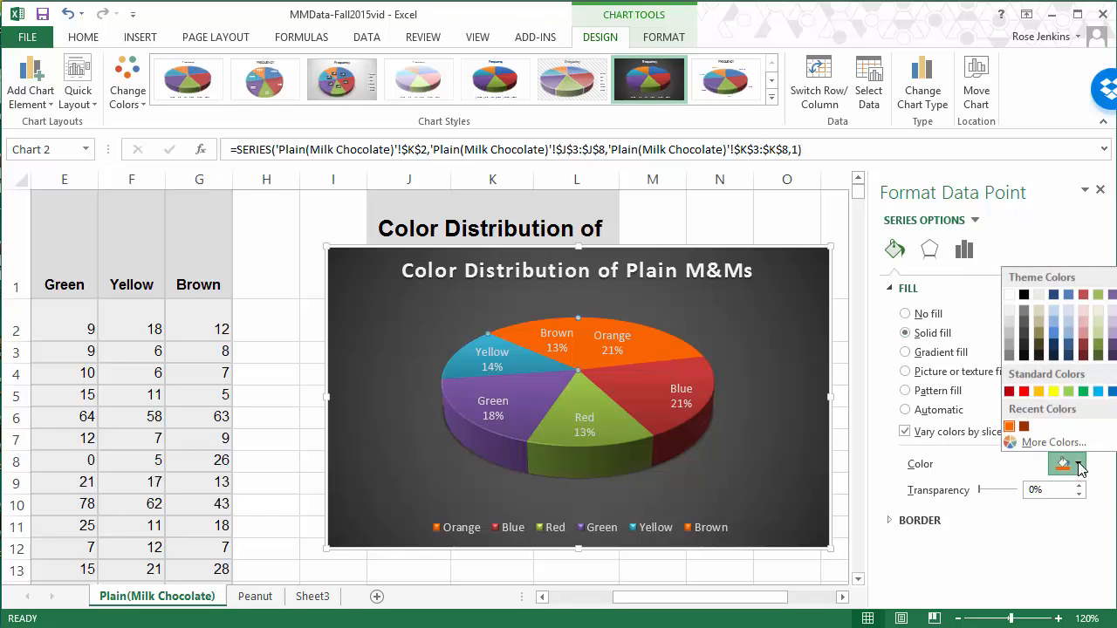
{"action": "left_click", "coordinate": [1023, 426]}
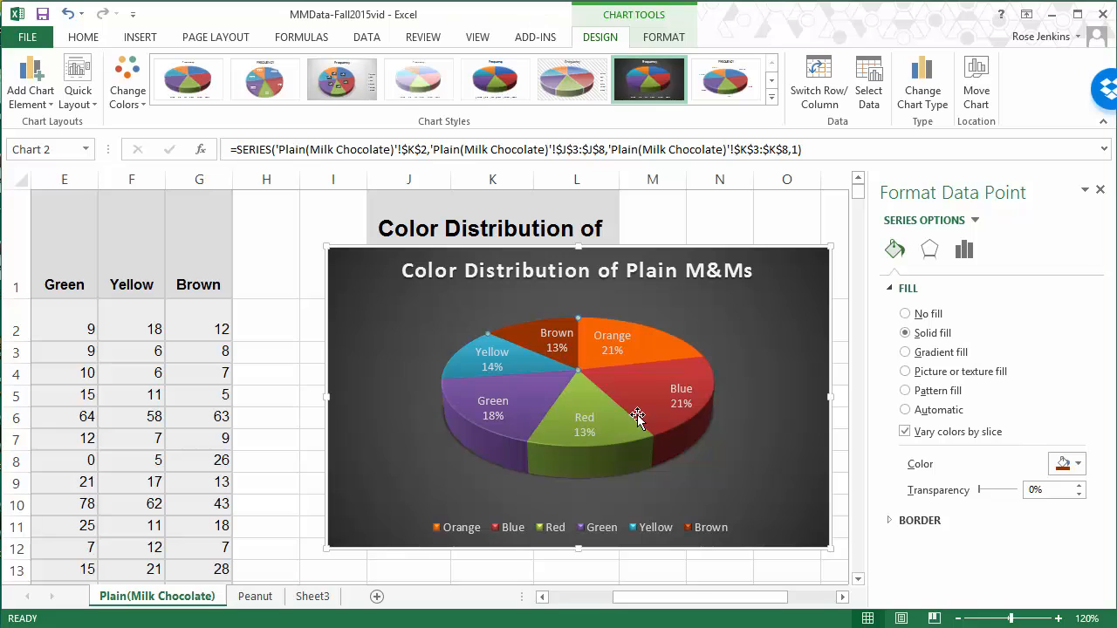
Step: Give only the Yellow slice a solid fill in the standard yellow
{"action": "left_click", "coordinate": [470, 361]}
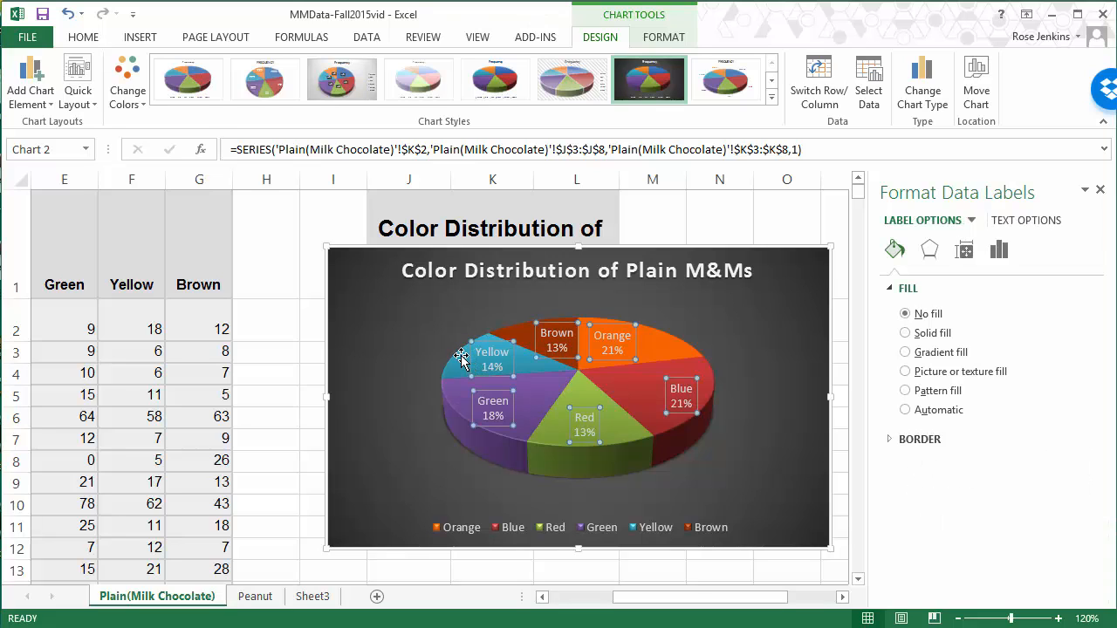
{"action": "left_click", "coordinate": [461, 355]}
{"action": "left_click", "coordinate": [461, 355]}
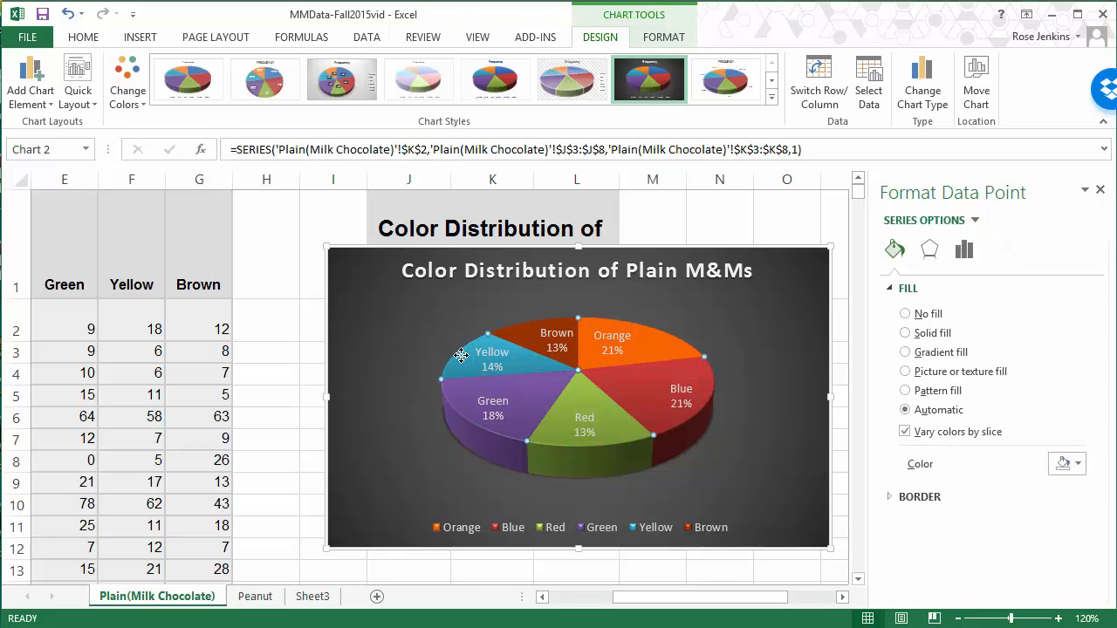
{"action": "left_click", "coordinate": [935, 334]}
{"action": "left_click", "coordinate": [1079, 464]}
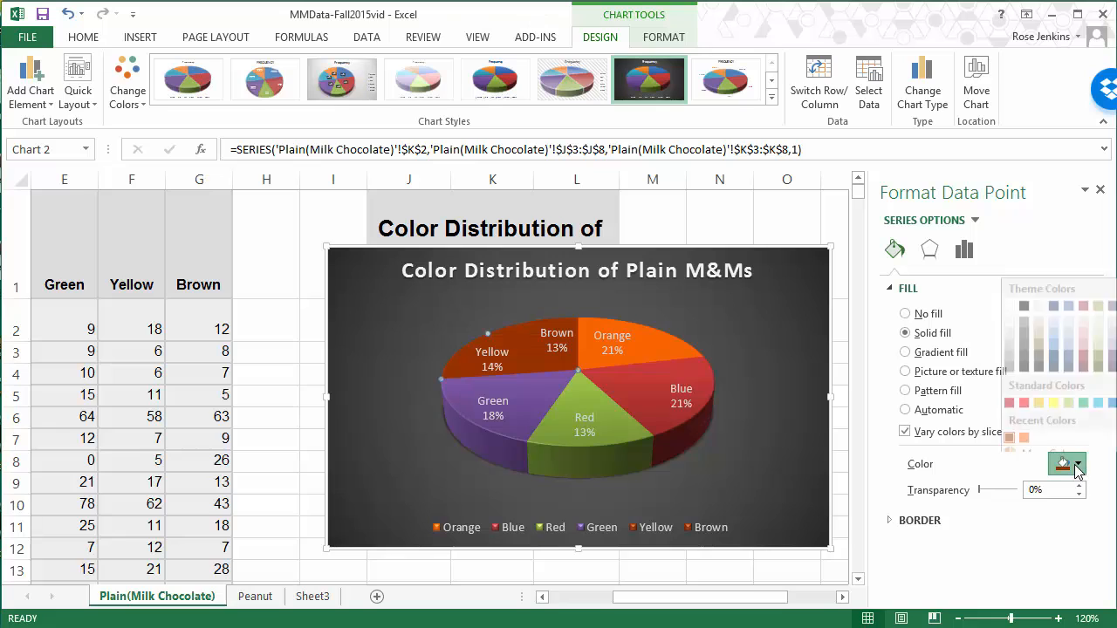
{"action": "left_click", "coordinate": [1055, 392]}
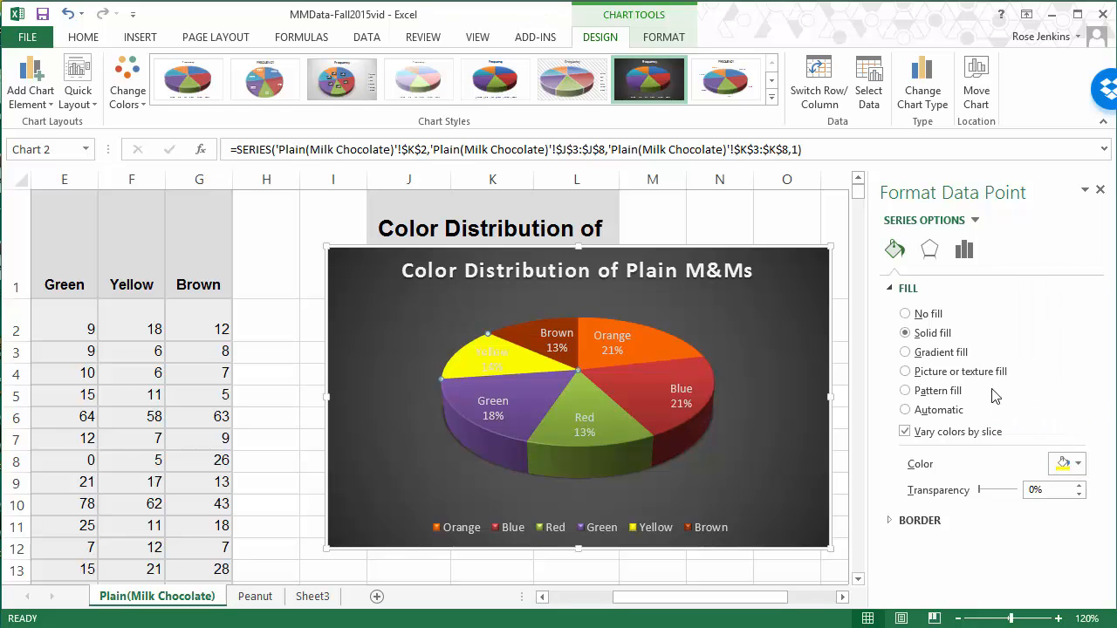
Step: Fill the Green slice with the standard green and the Red slice with the standard red
{"action": "left_click", "coordinate": [508, 432]}
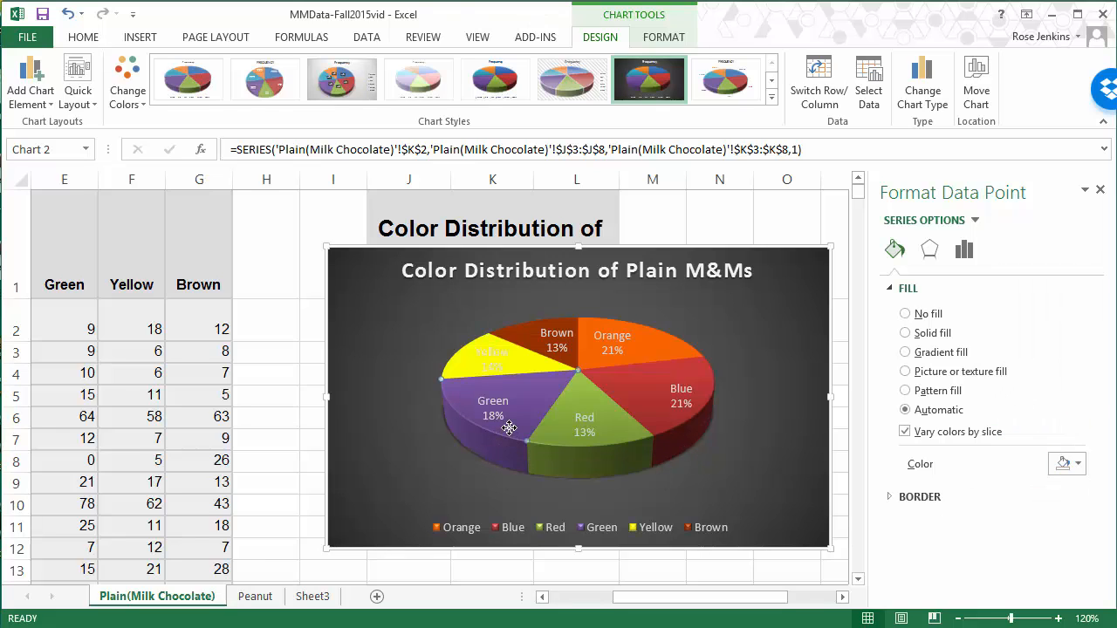
{"action": "left_click", "coordinate": [1070, 466]}
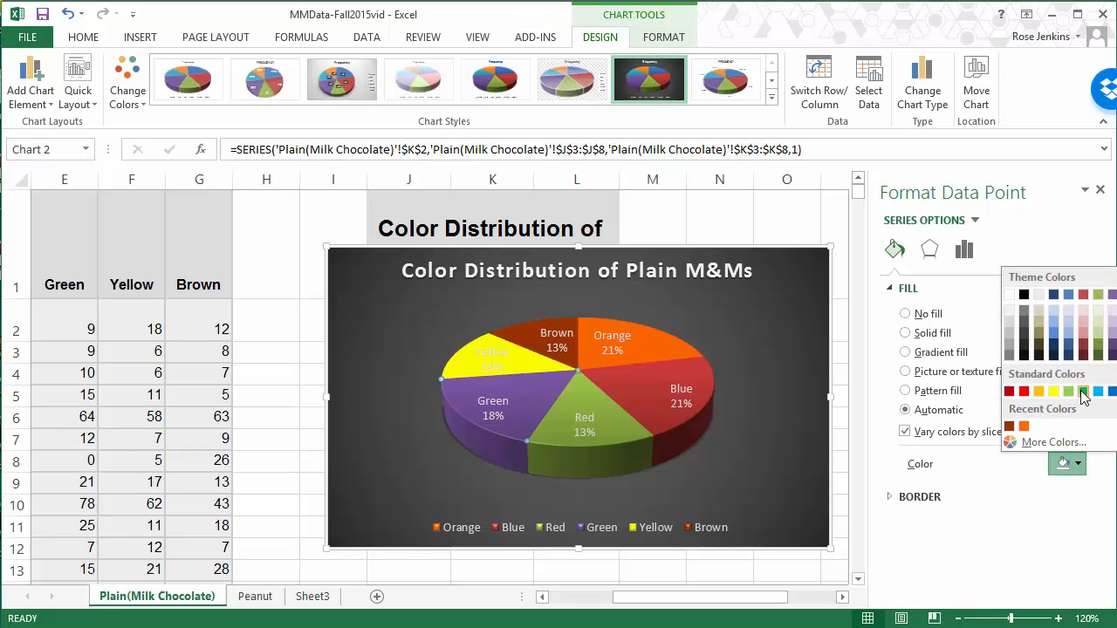
{"action": "left_click", "coordinate": [1082, 392]}
{"action": "left_click", "coordinate": [628, 436]}
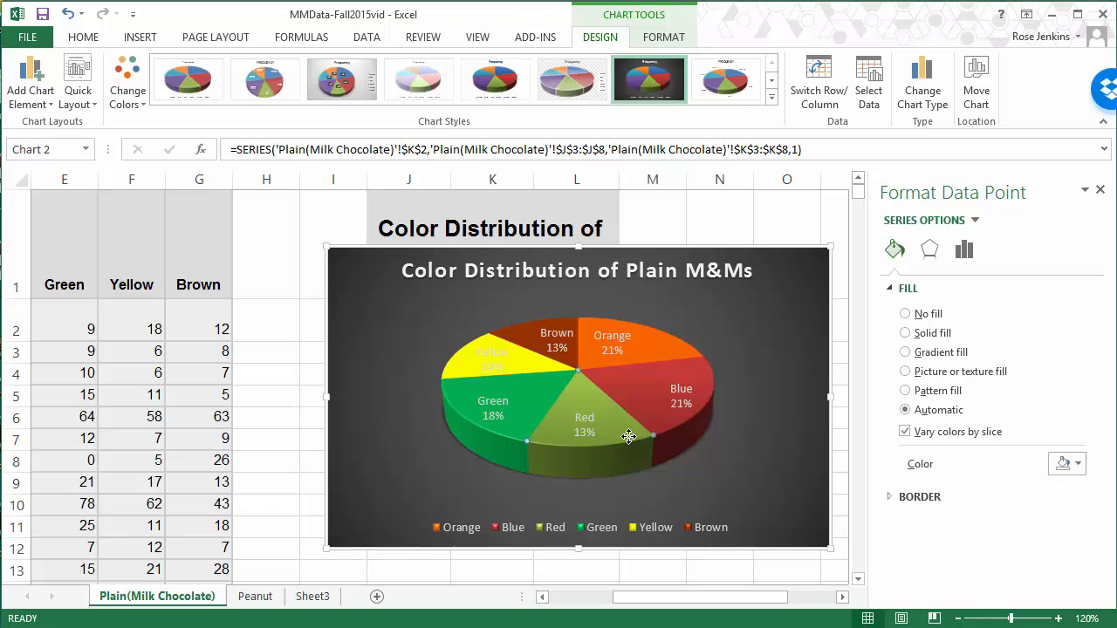
{"action": "left_click", "coordinate": [1078, 462]}
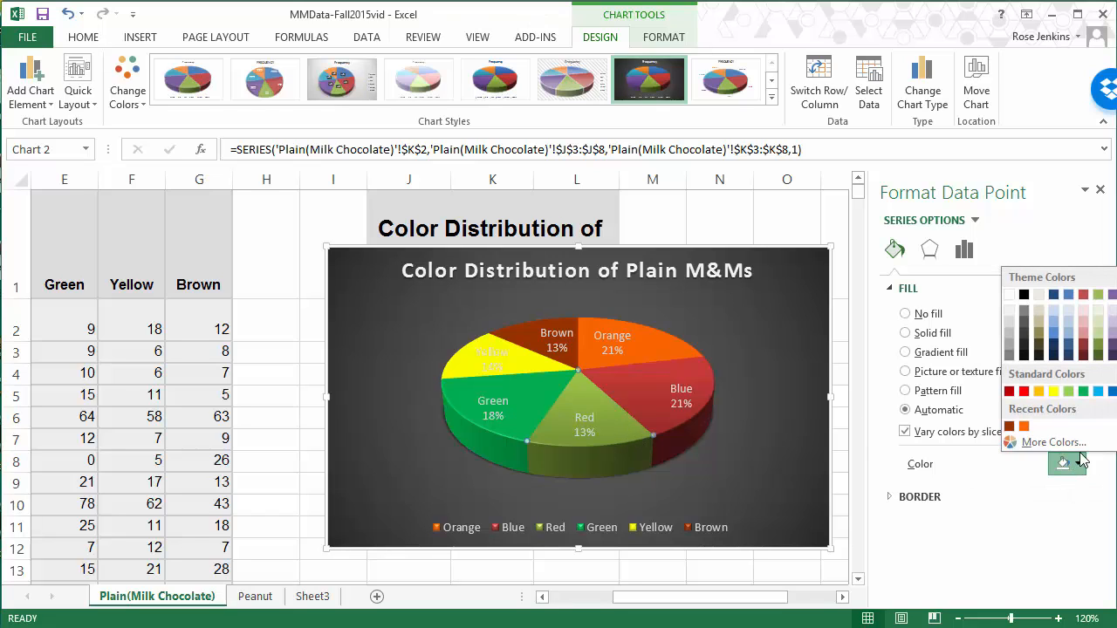
{"action": "left_click", "coordinate": [1024, 391]}
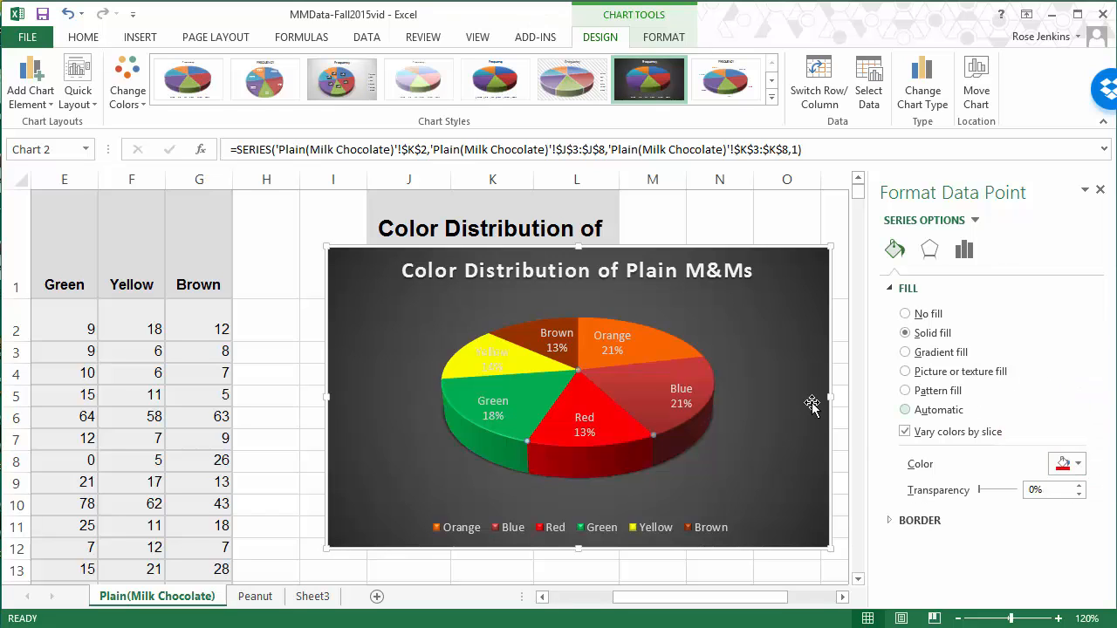
Step: Open the fill color choices for the Blue slice of the pie chart
{"action": "left_click", "coordinate": [704, 377]}
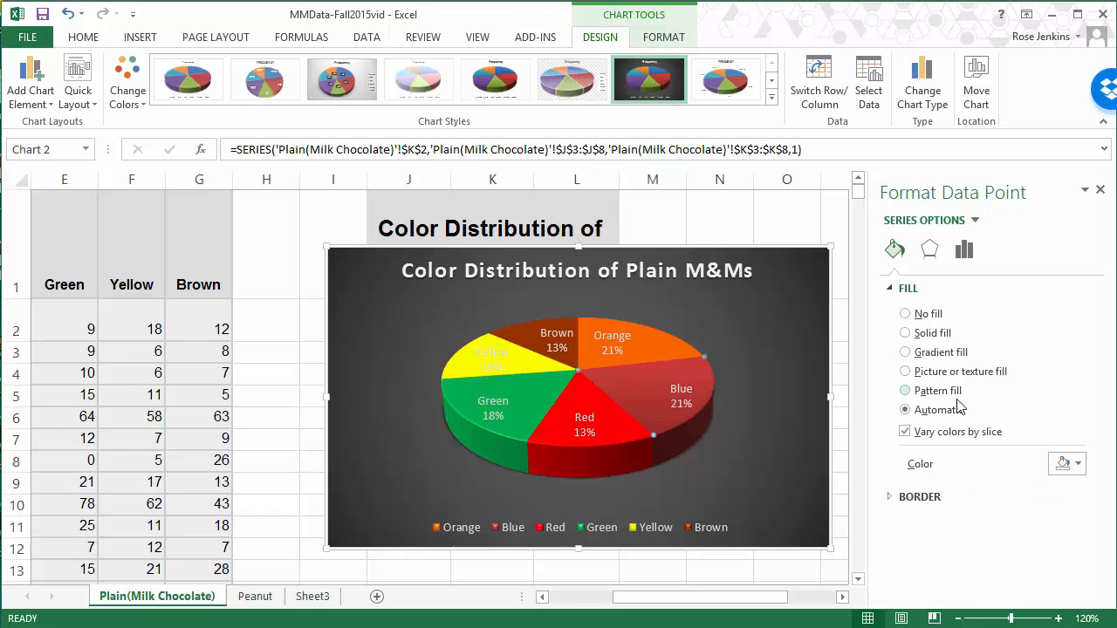
{"action": "left_click", "coordinate": [1079, 467]}
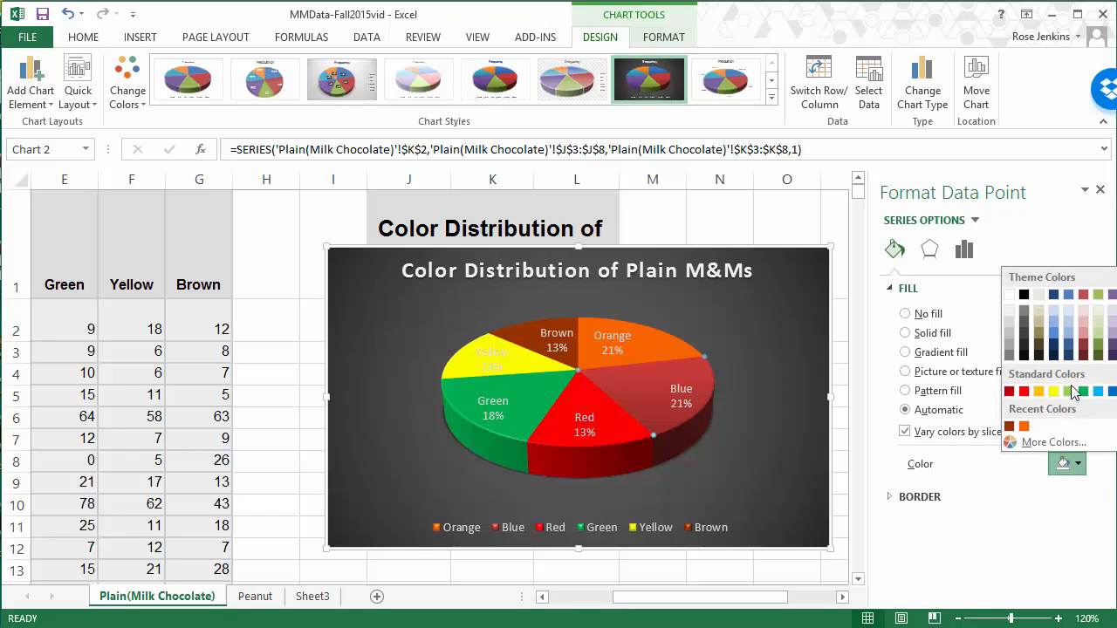